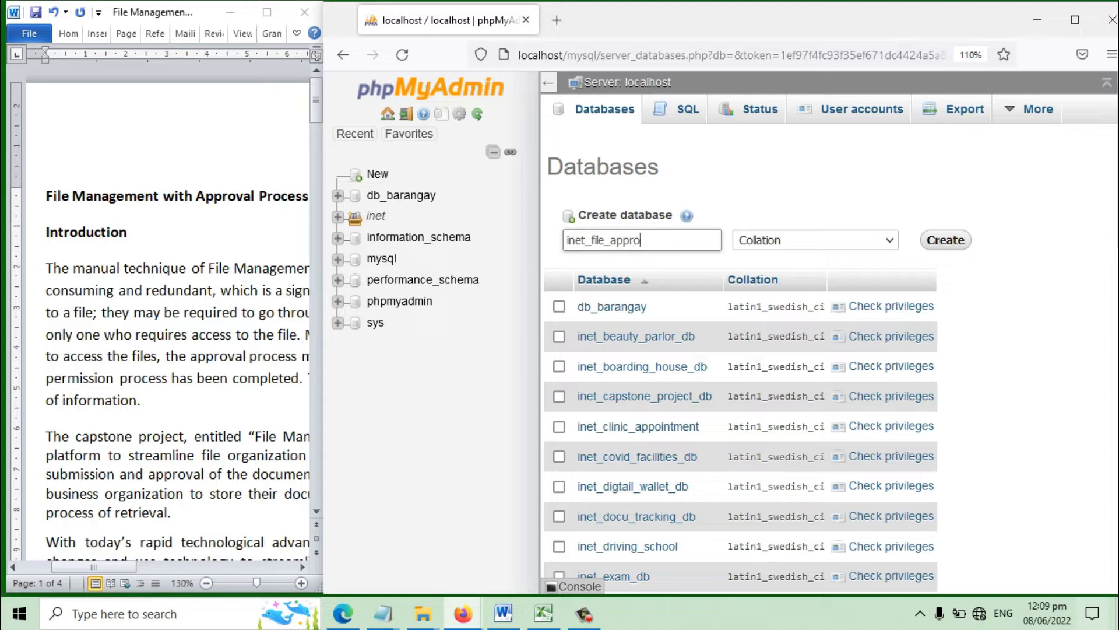
Create the database inet_file_approval_db.
{"action": "left_click", "coordinate": [945, 240]}
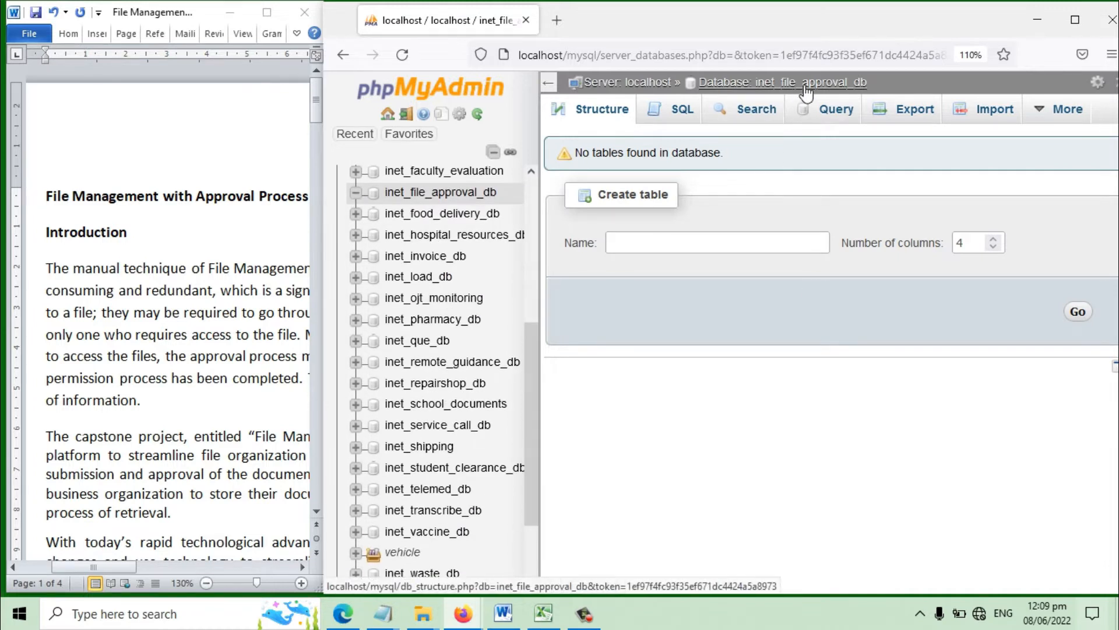
Find the tbl_department definition in the Word document and start a table with that name and 3 columns in phpMyAdmin.
{"action": "left_click", "coordinate": [216, 337]}
{"action": "scroll", "coordinate": [218, 337], "scroll_direction": "down", "scroll_amount": 7}
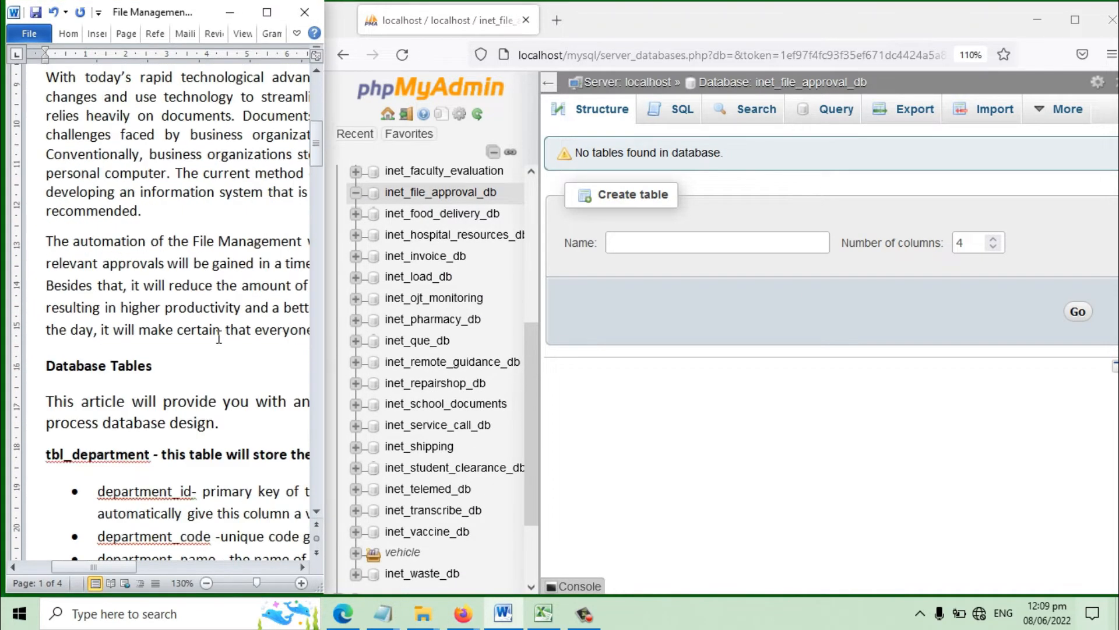
{"action": "scroll", "coordinate": [218, 337], "scroll_direction": "down", "scroll_amount": 2}
{"action": "left_click_drag", "start_coordinate": [159, 268], "coordinate": [14, 275]}
{"action": "left_click", "coordinate": [187, 319]}
{"action": "scroll", "coordinate": [187, 319], "scroll_direction": "down", "scroll_amount": 1}
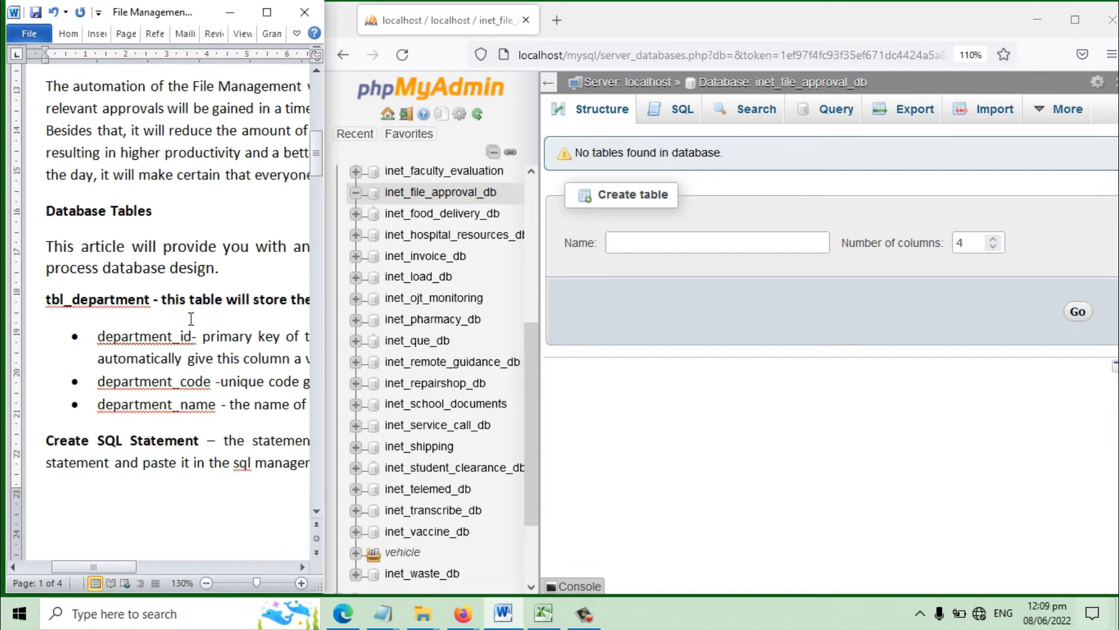
{"action": "double_click", "coordinate": [156, 310]}
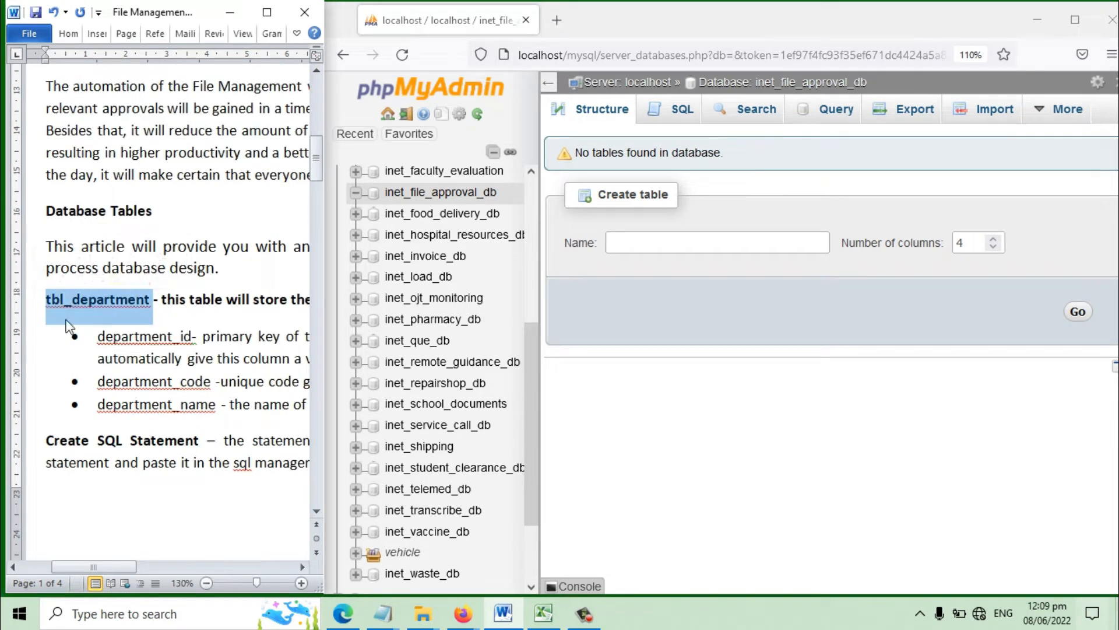
{"action": "left_click", "coordinate": [654, 246]}
{"action": "type", "text": "tbl_department"}
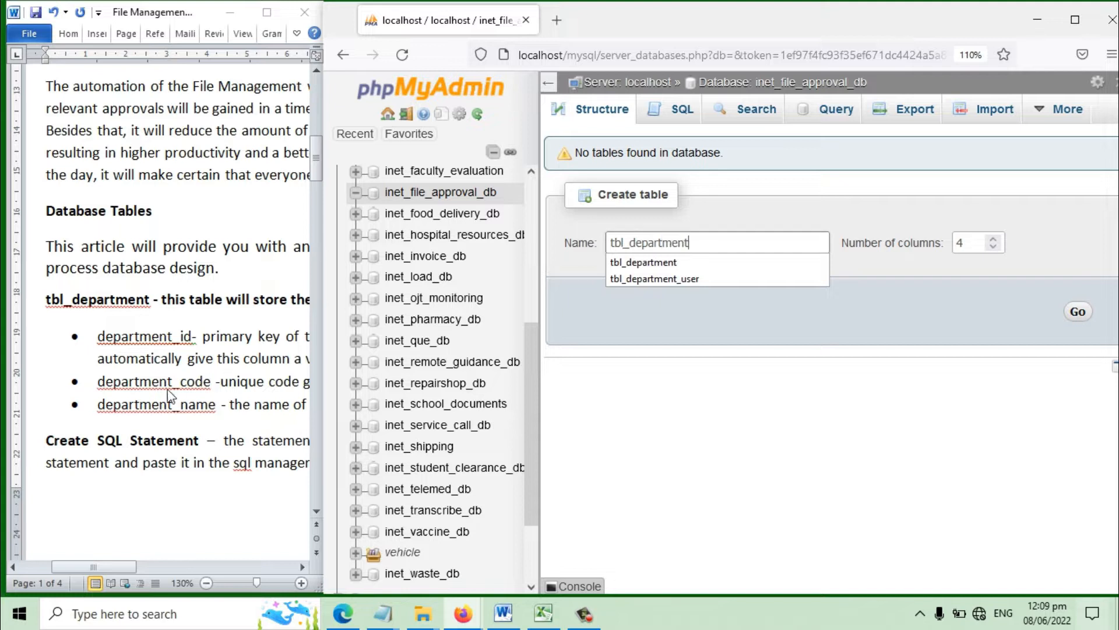
{"action": "left_click", "coordinate": [973, 254]}
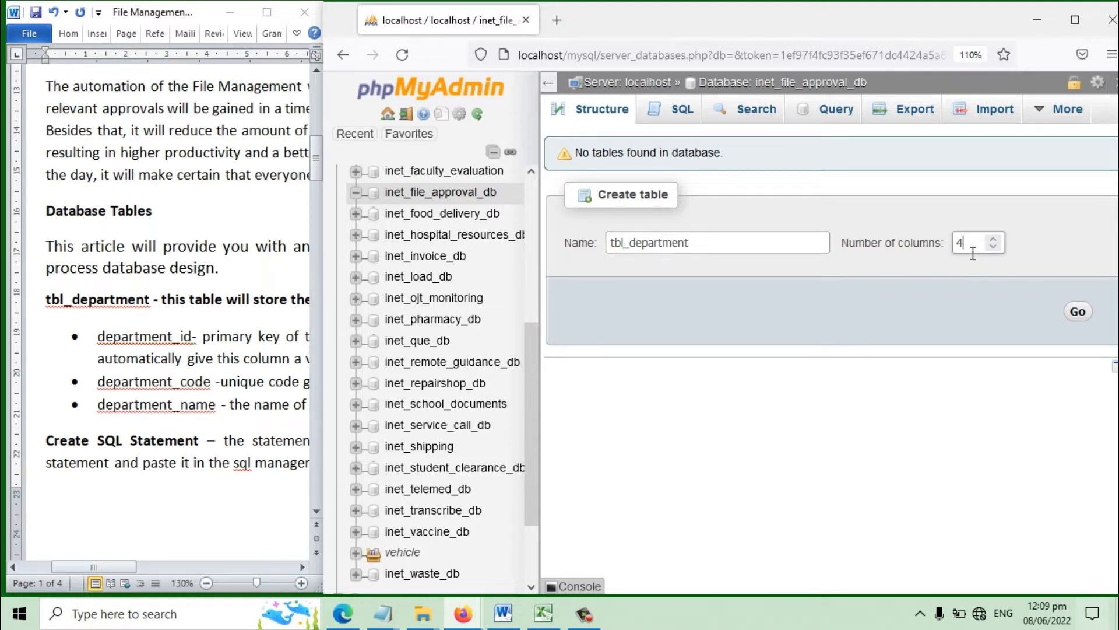
{"action": "left_click", "coordinate": [1078, 312]}
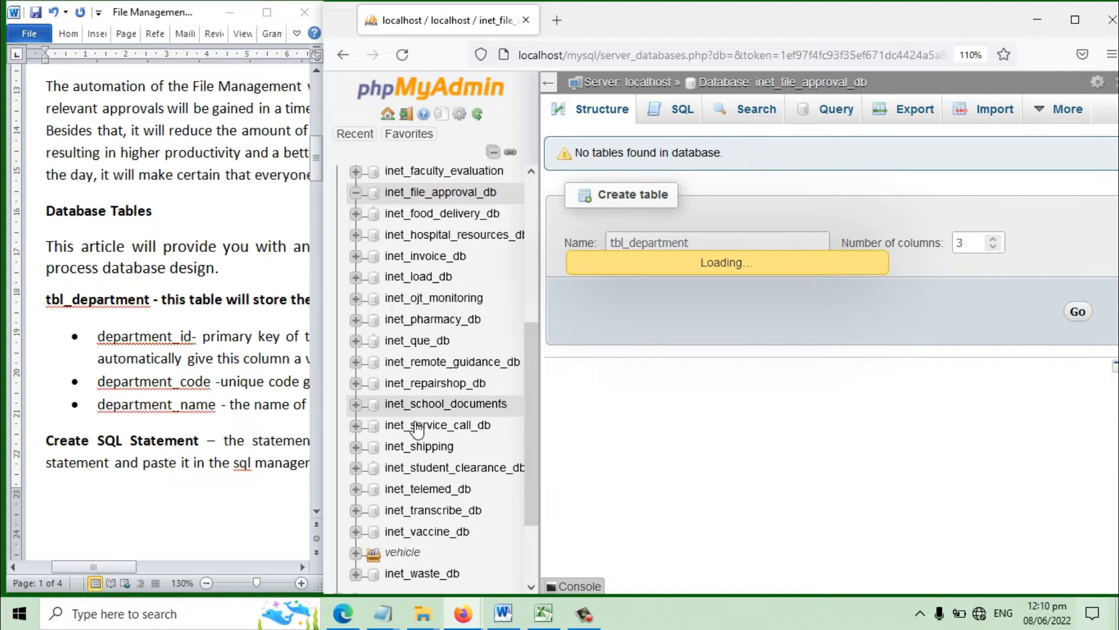
Define the first column of tbl_department as department_id with a length of 11.
{"action": "double_click", "coordinate": [97, 299]}
{"action": "left_click", "coordinate": [626, 263]}
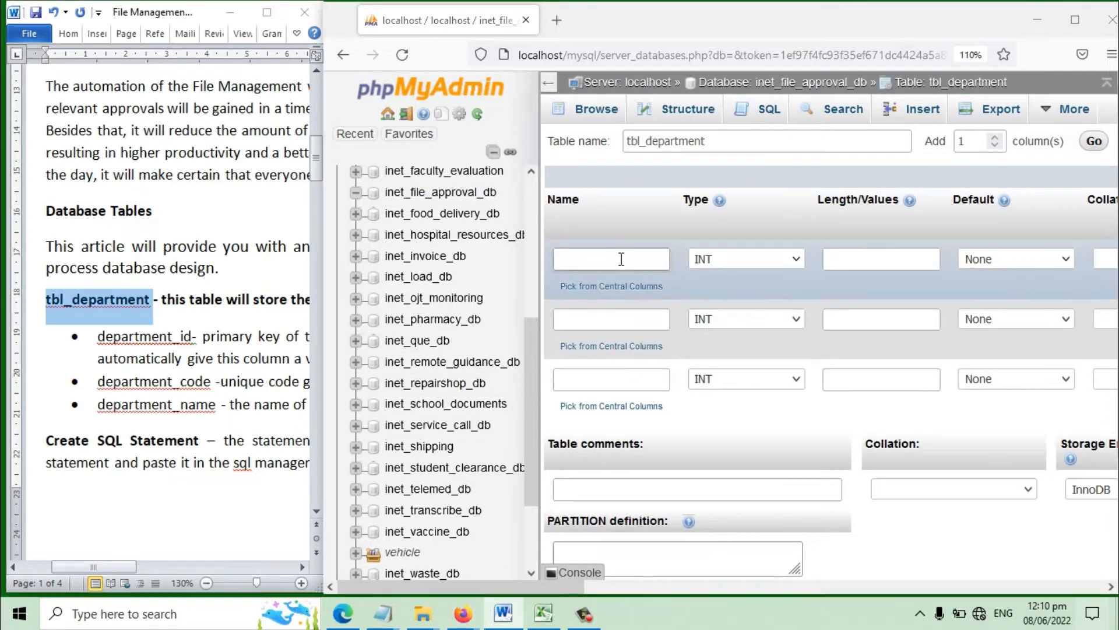
{"action": "type", "text": "departm"}
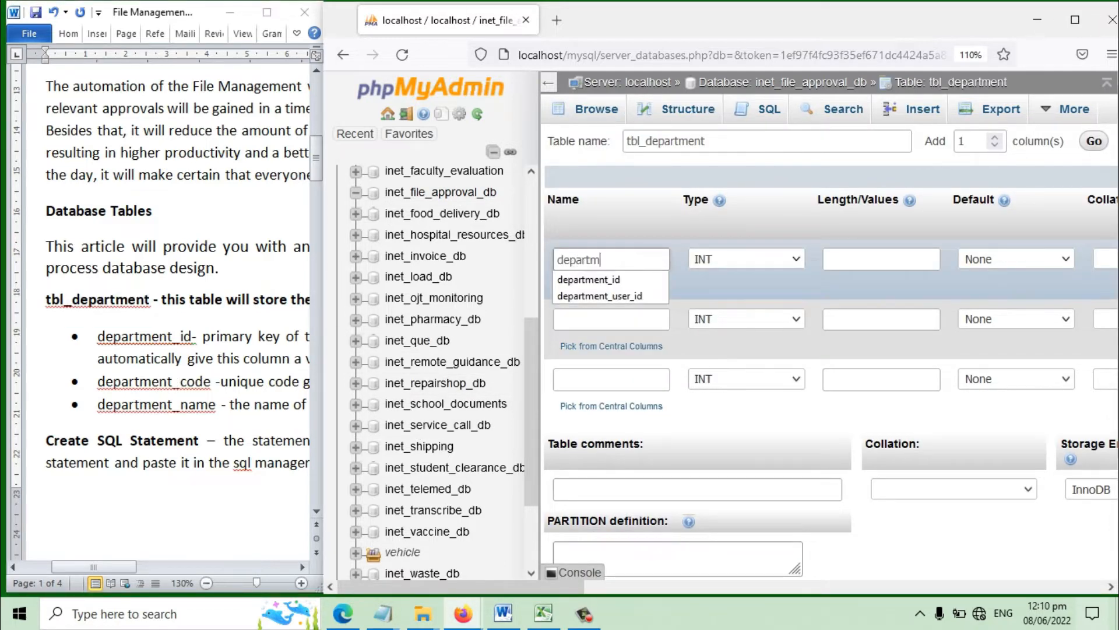
{"action": "type", "text": "ent_id"}
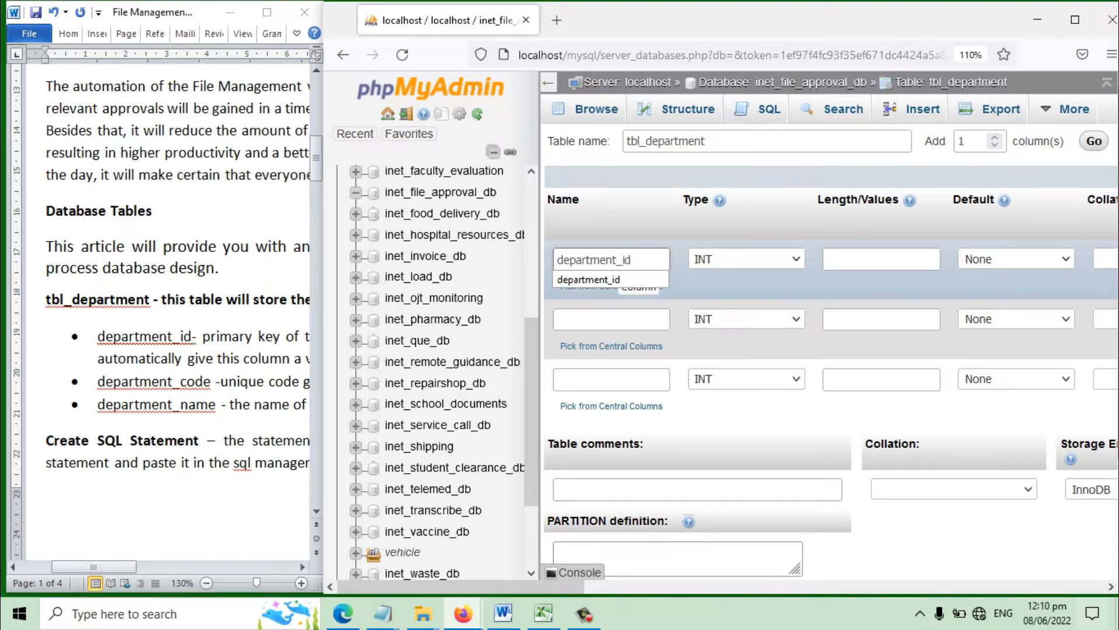
{"action": "left_click", "coordinate": [880, 258]}
{"action": "type", "text": "11"}
Define the second column of tbl_department as department_code, type VARCHAR, length 15.
{"action": "left_click", "coordinate": [648, 327]}
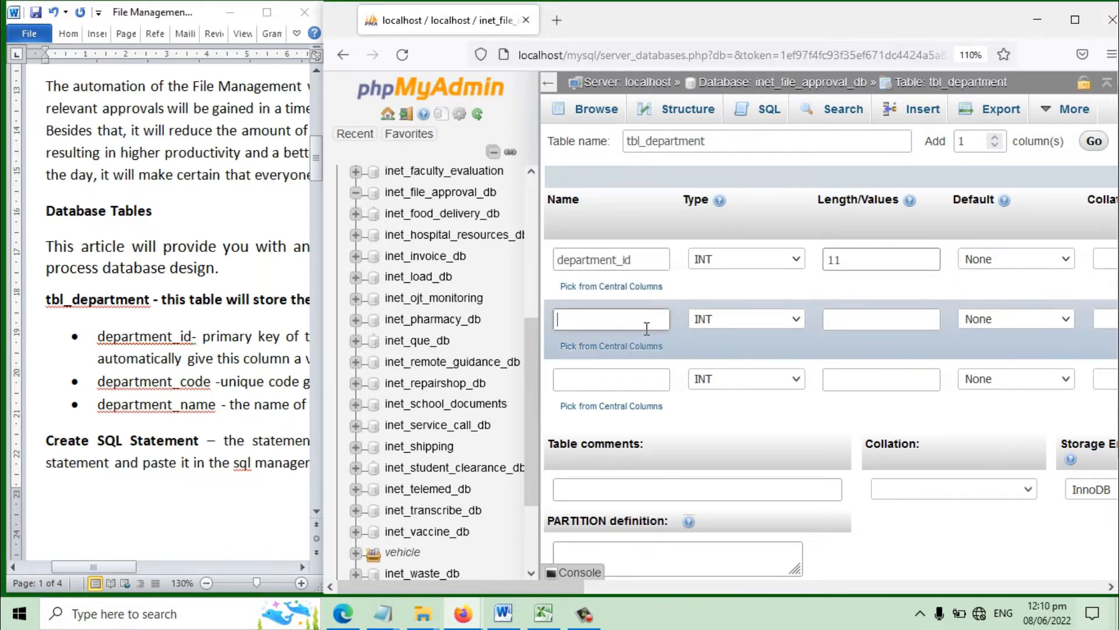
{"action": "type", "text": "departmen"}
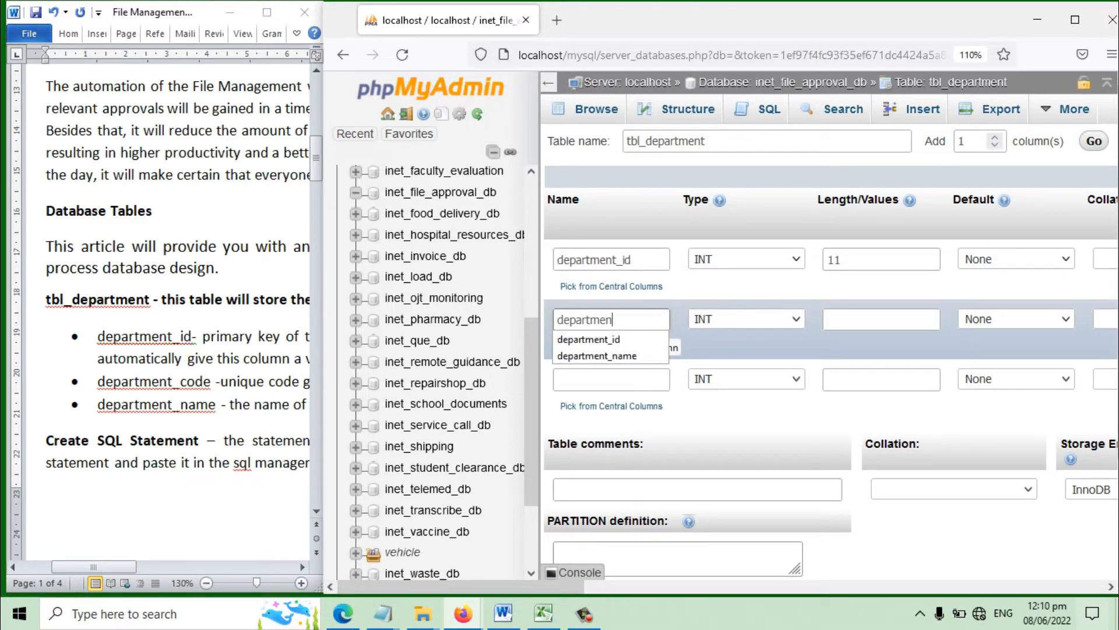
{"action": "type", "text": "t_code"}
{"action": "left_click", "coordinate": [746, 319]}
{"action": "left_click", "coordinate": [725, 363]}
{"action": "left_click", "coordinate": [841, 336]}
{"action": "type", "text": "30"}
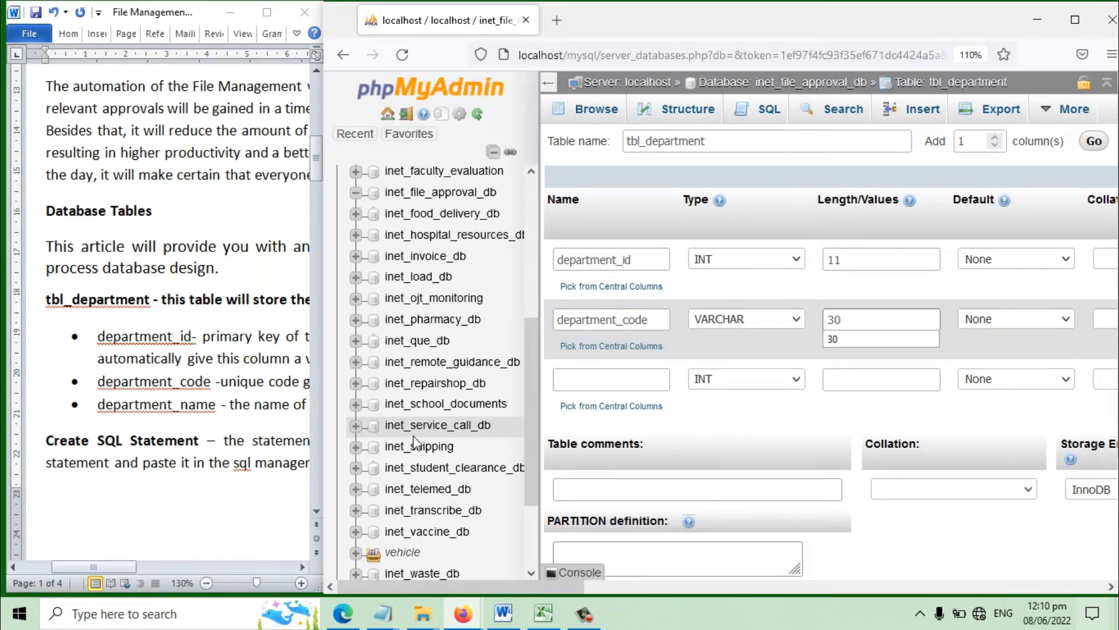
{"action": "left_click", "coordinate": [604, 382]}
{"action": "type", "text": "de"}
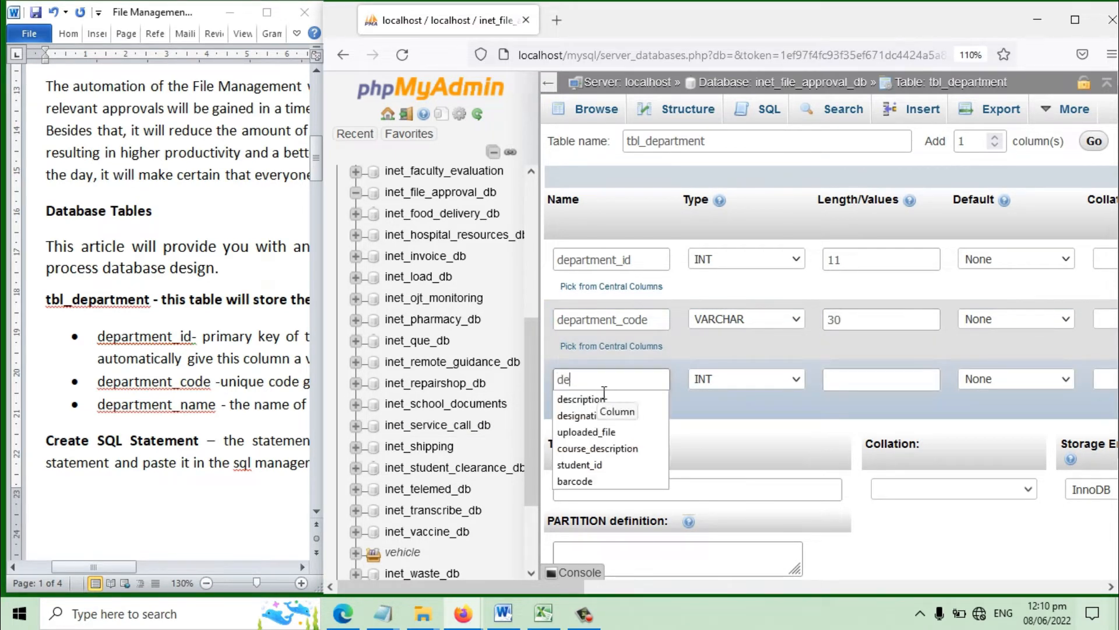
{"action": "left_click", "coordinate": [872, 322]}
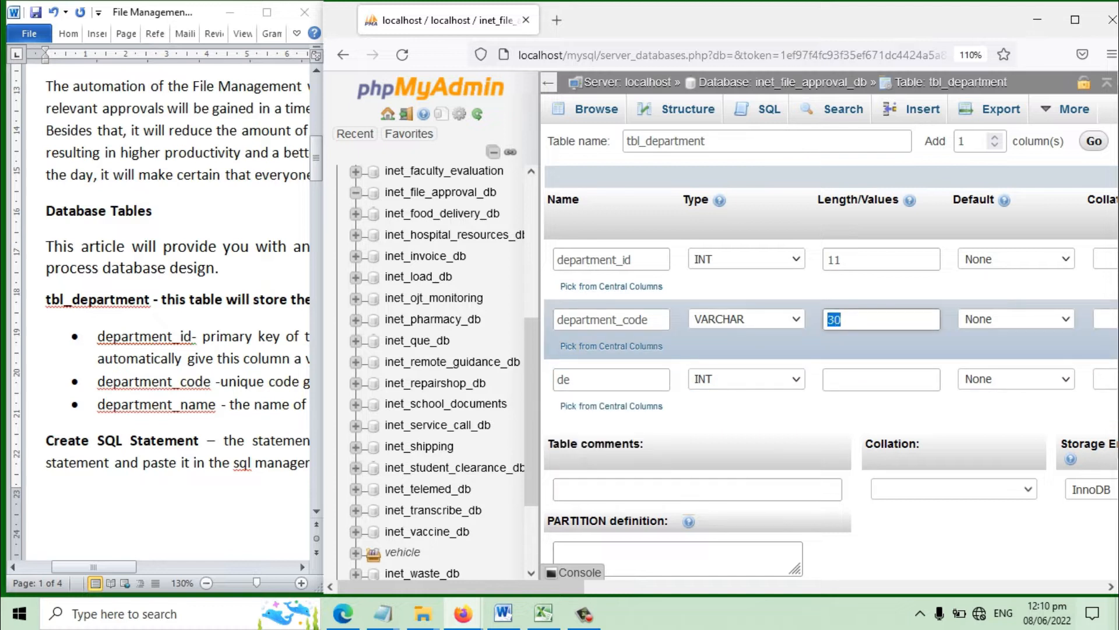
{"action": "type", "text": "15"}
Define the third column of tbl_department as department_name, type VARCHAR, length 100.
{"action": "left_click", "coordinate": [610, 381]}
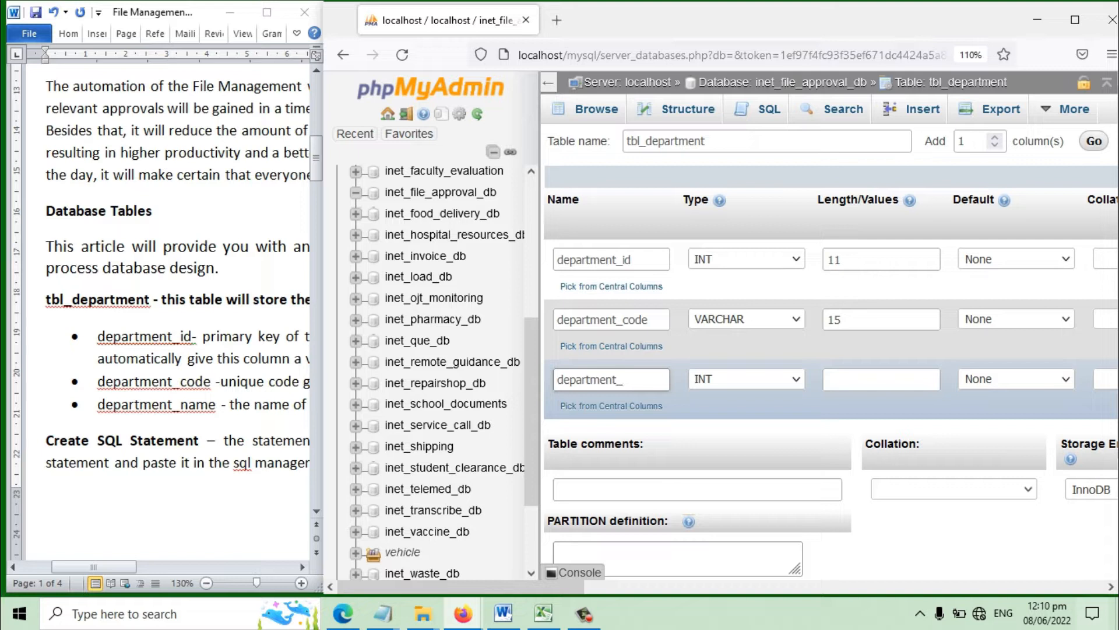
{"action": "left_click", "coordinate": [766, 380]}
{"action": "left_click", "coordinate": [735, 36]}
{"action": "left_click", "coordinate": [855, 379]}
{"action": "type", "text": "100"}
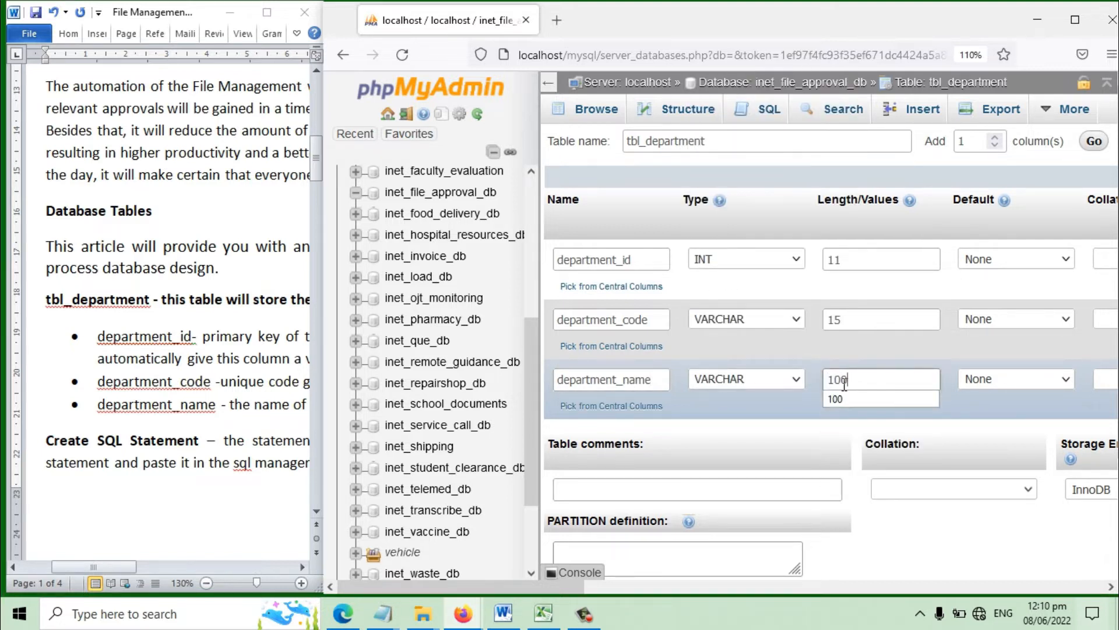
Make department_id the auto-increment primary key and save the tbl_department table.
{"action": "left_click", "coordinate": [1075, 19]}
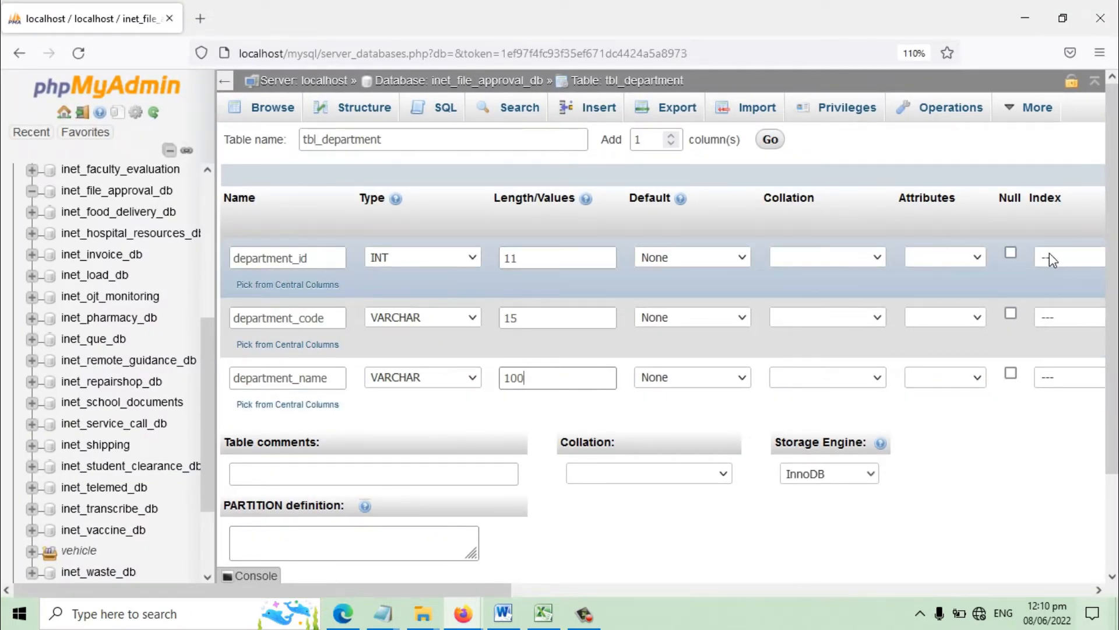
{"action": "key", "text": "ctrl+minus"}
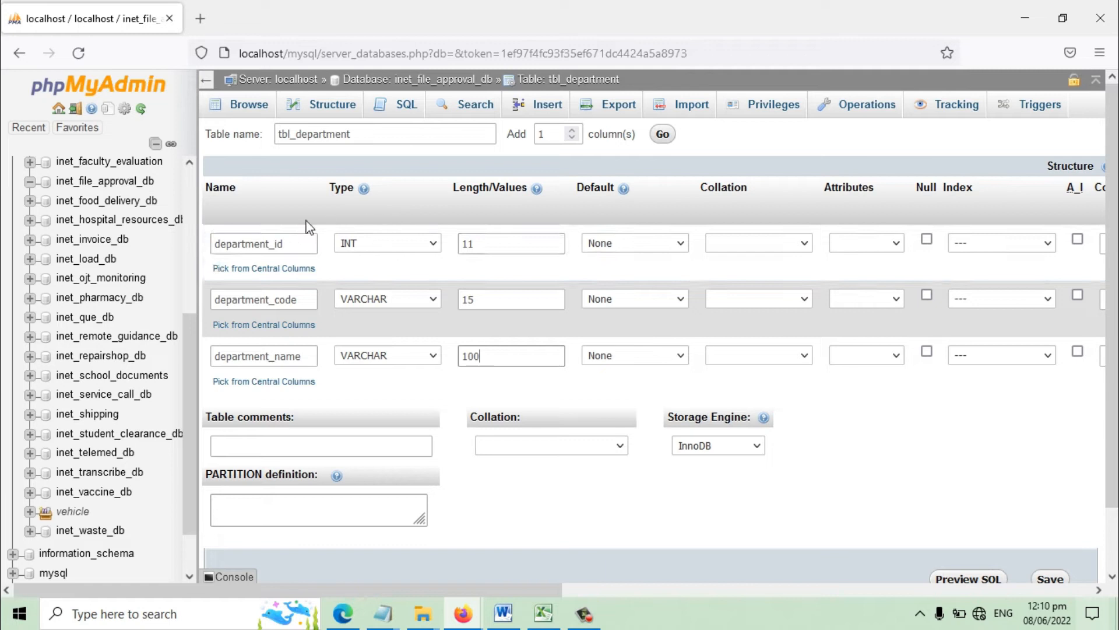
{"action": "left_click", "coordinate": [1077, 239]}
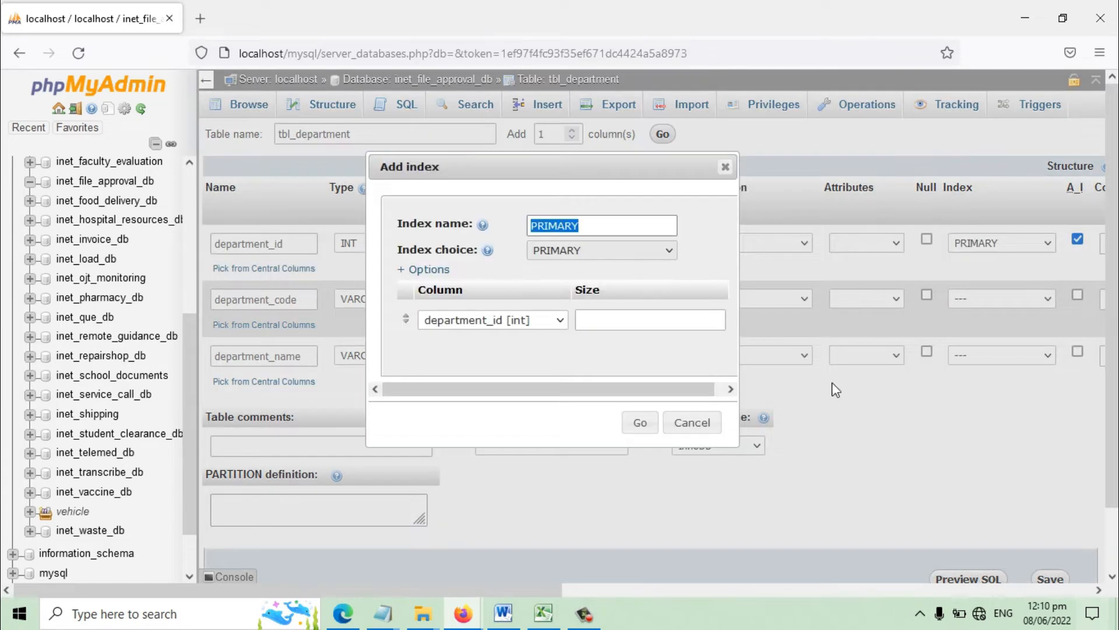
{"action": "left_click", "coordinate": [641, 421]}
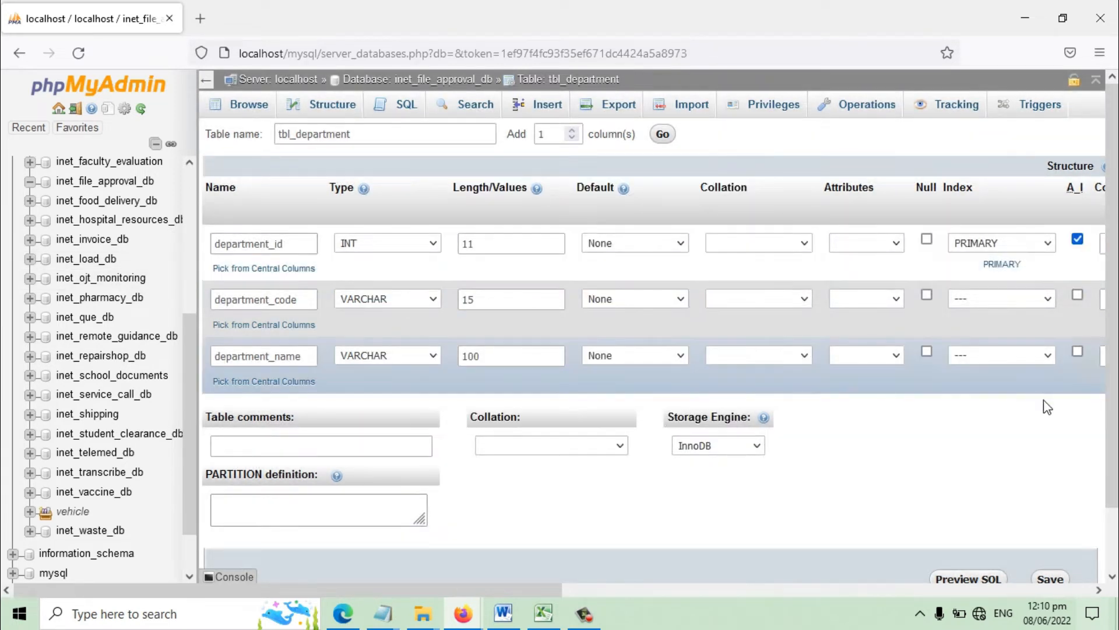
{"action": "scroll", "coordinate": [1046, 443], "scroll_direction": "down", "scroll_amount": 2}
{"action": "left_click", "coordinate": [1049, 511]}
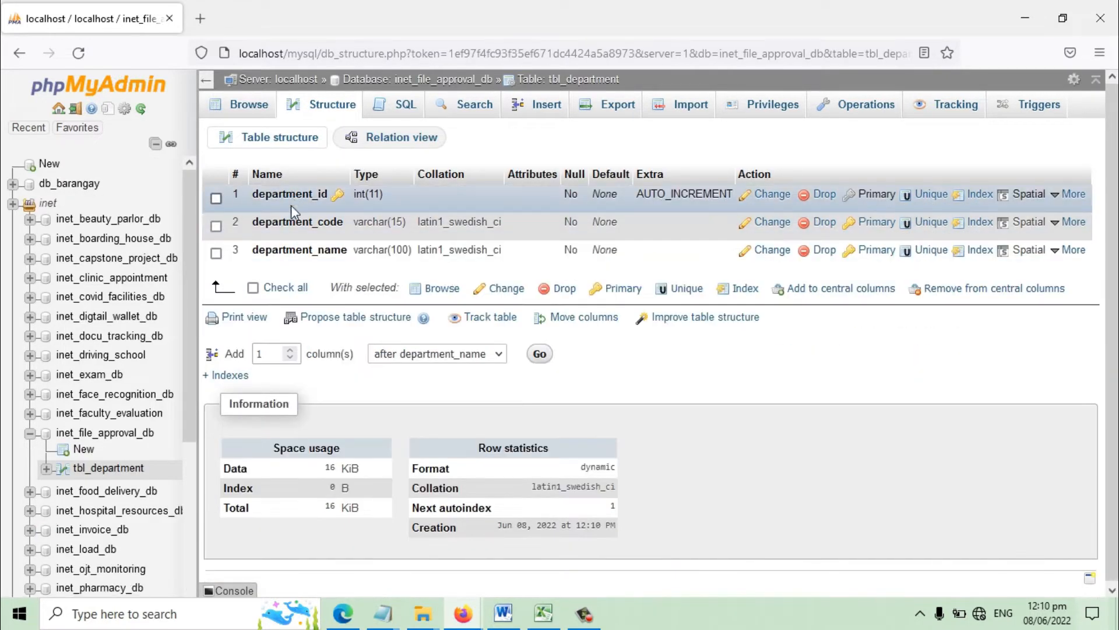
Return to inet_file_approval_db, find the next table definition in the Word document, and start the table tbl_file_category with 3 columns.
{"action": "left_click", "coordinate": [443, 81]}
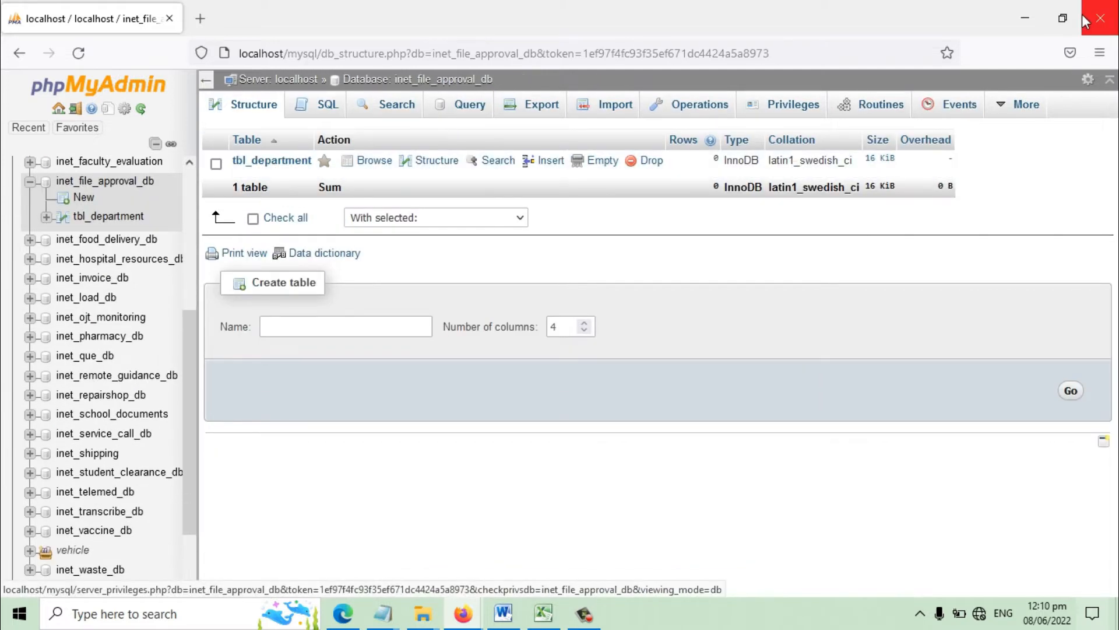
{"action": "left_click", "coordinate": [1063, 19]}
{"action": "left_click", "coordinate": [220, 369]}
{"action": "scroll", "coordinate": [219, 368], "scroll_direction": "down", "scroll_amount": 9}
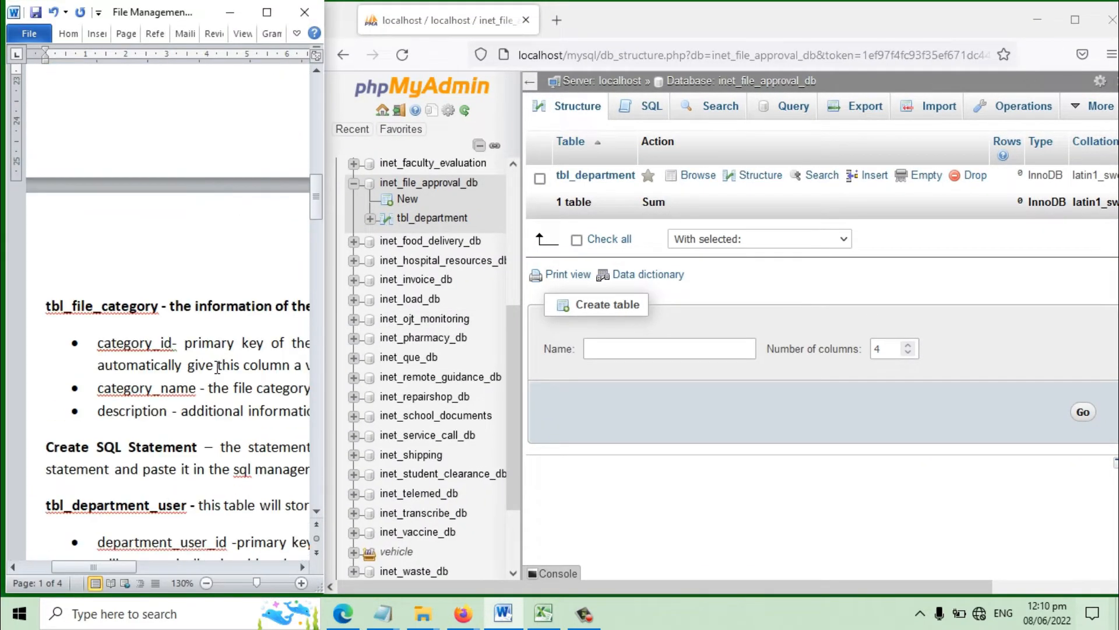
{"action": "left_click_drag", "start_coordinate": [168, 266], "coordinate": [46, 254]}
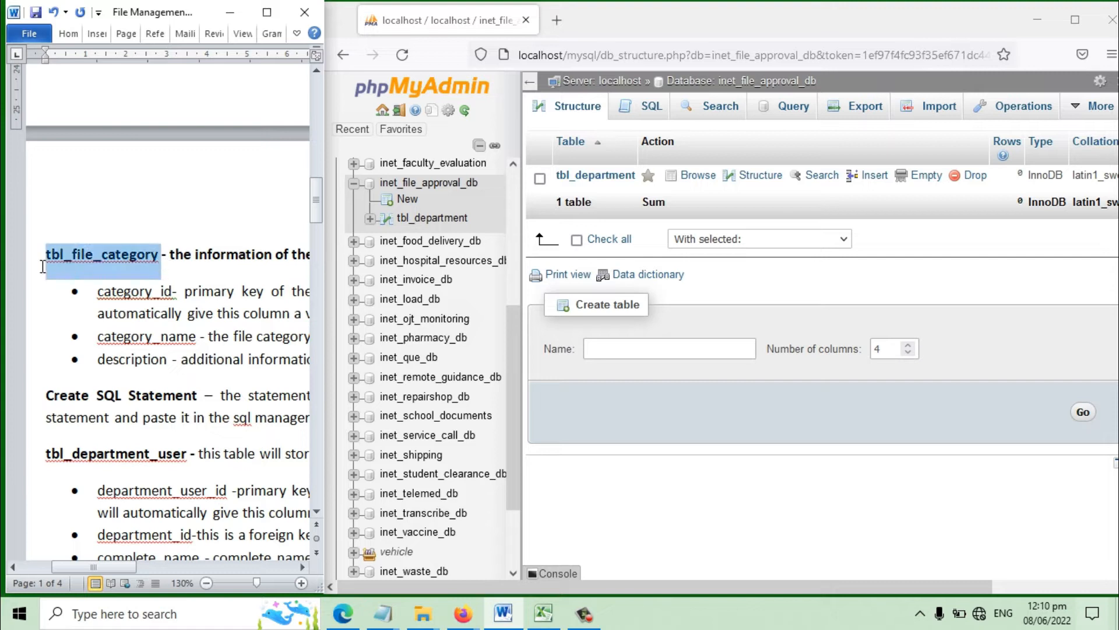
{"action": "left_click", "coordinate": [717, 349]}
{"action": "type", "text": "tbl_"}
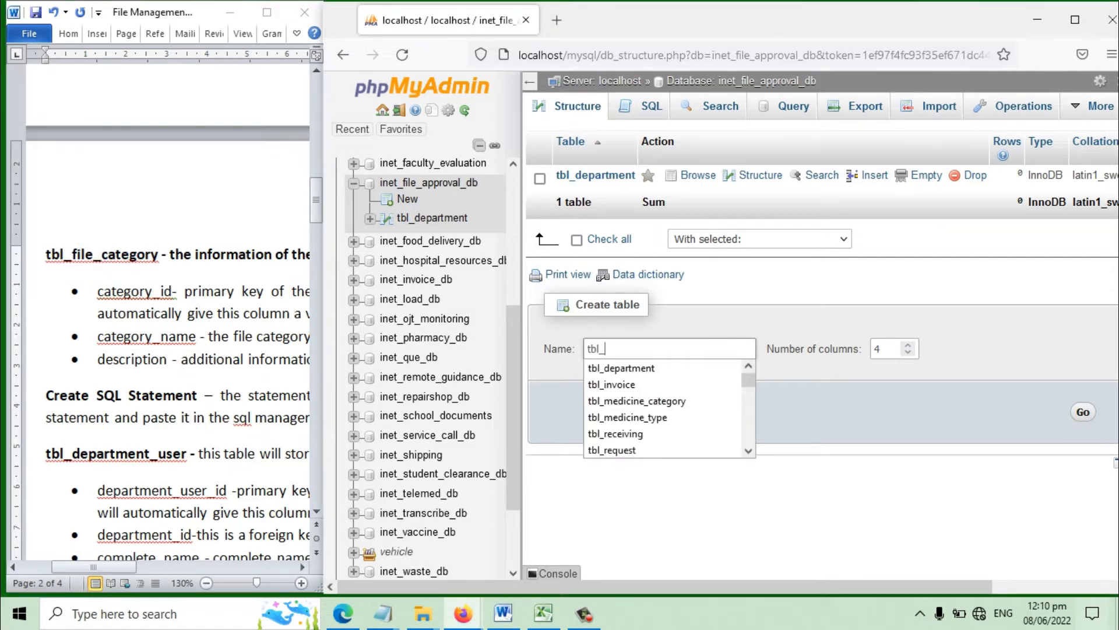
{"action": "type", "text": "file_category"}
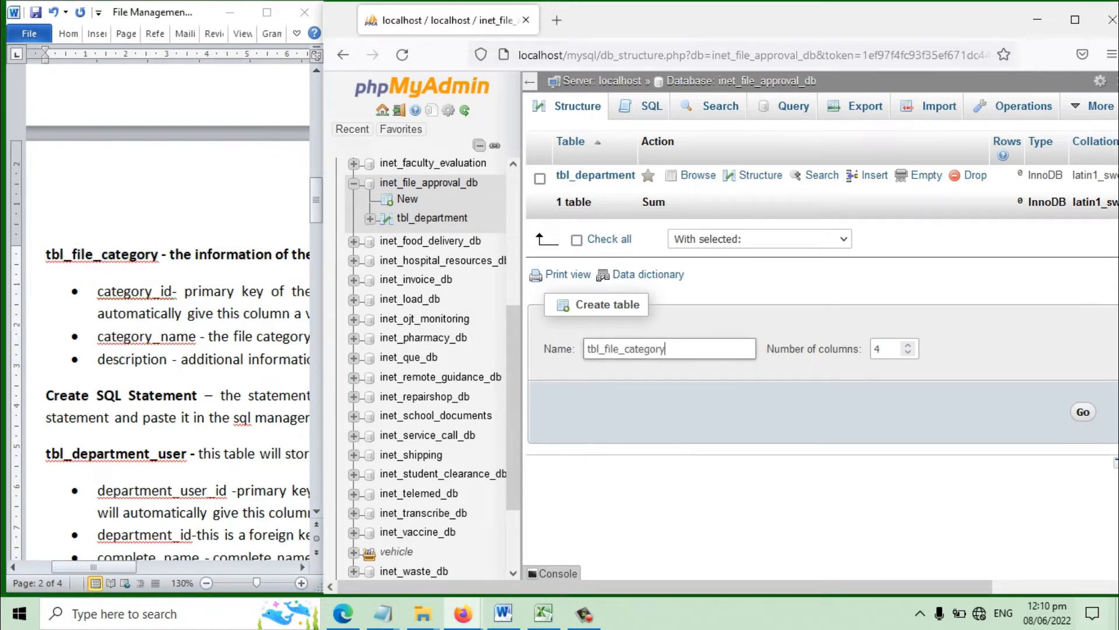
{"action": "left_click", "coordinate": [908, 353]}
{"action": "left_click", "coordinate": [1082, 412]}
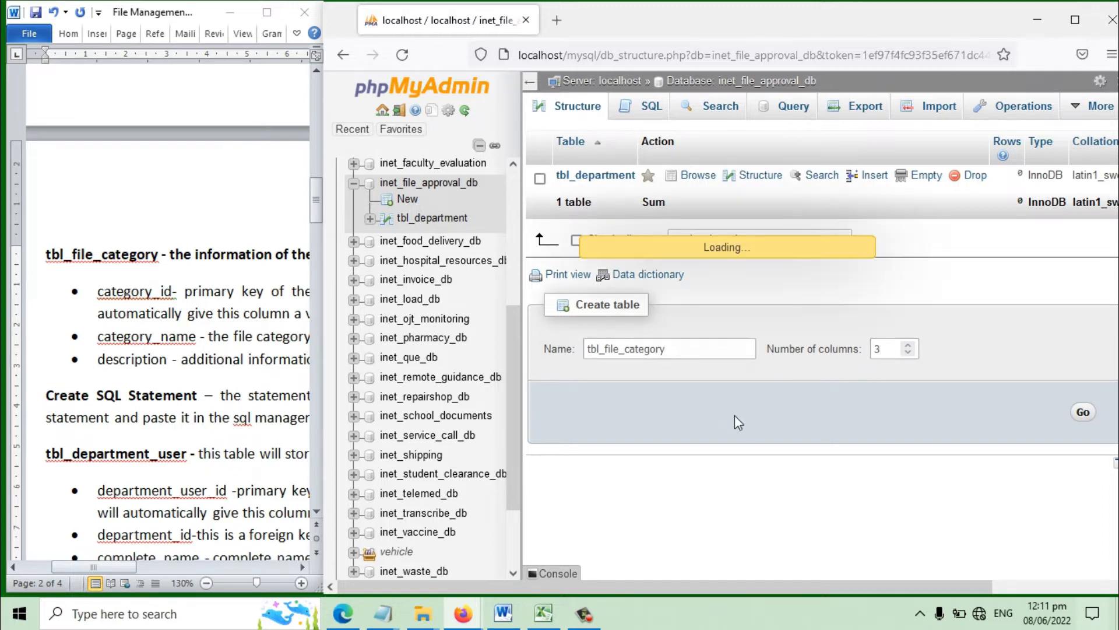
Define the first column of tbl_file_category as category_id with a length of 11.
{"action": "left_click", "coordinate": [593, 250]}
{"action": "type", "text": "category_id"}
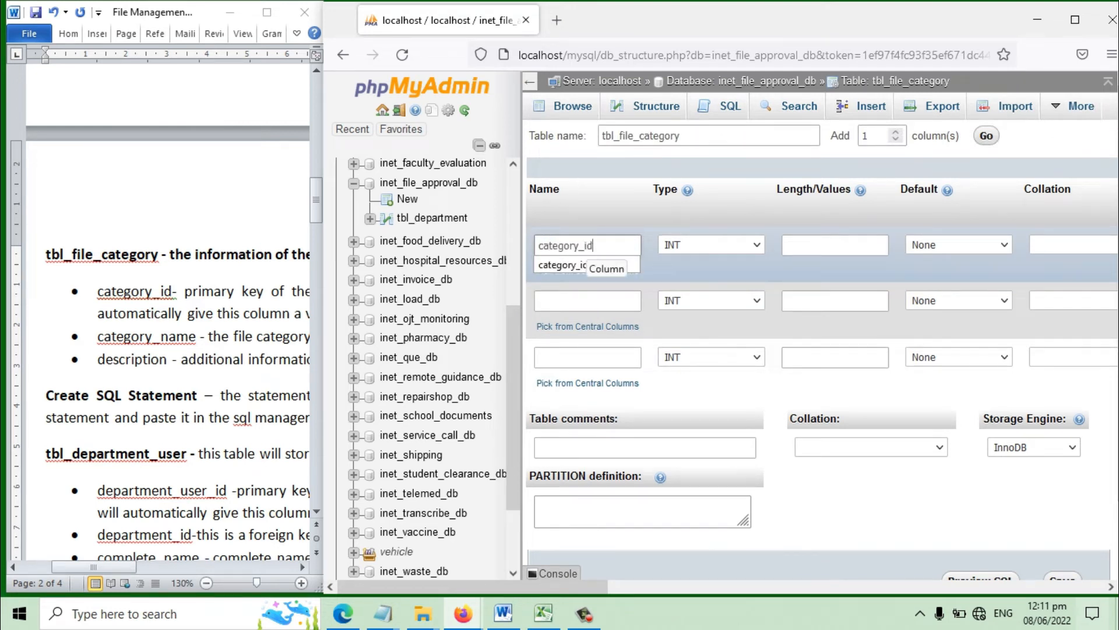
{"action": "left_click", "coordinate": [870, 253]}
{"action": "type", "text": "11"}
Define the second column of tbl_file_category as category_name, type VARCHAR, length 15.
{"action": "left_click", "coordinate": [637, 302]}
{"action": "type", "text": "category_"}
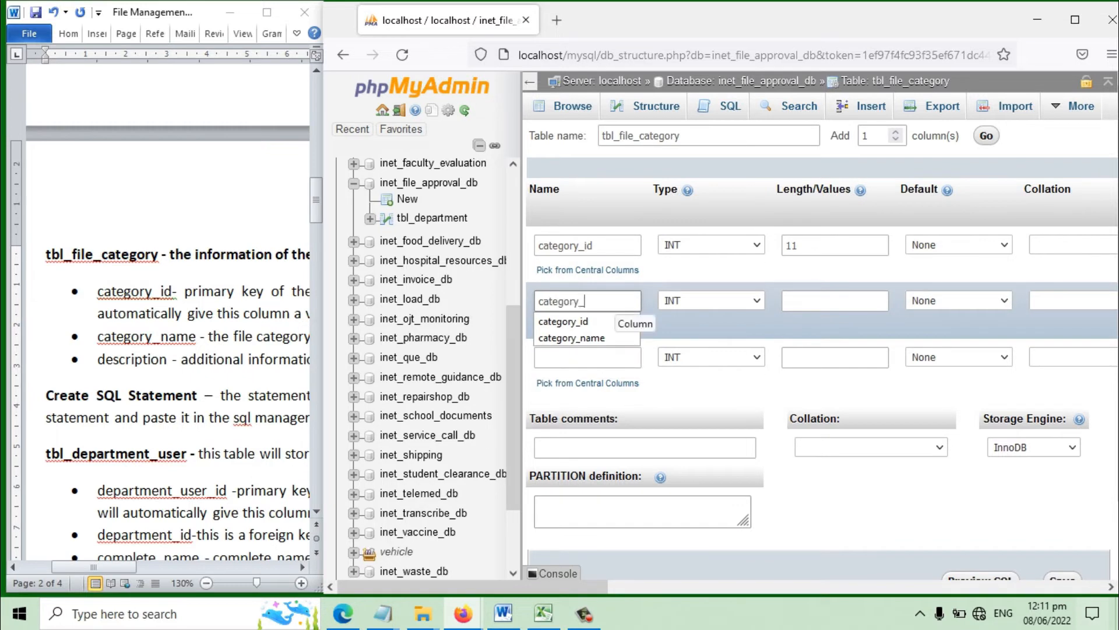
{"action": "type", "text": "name"}
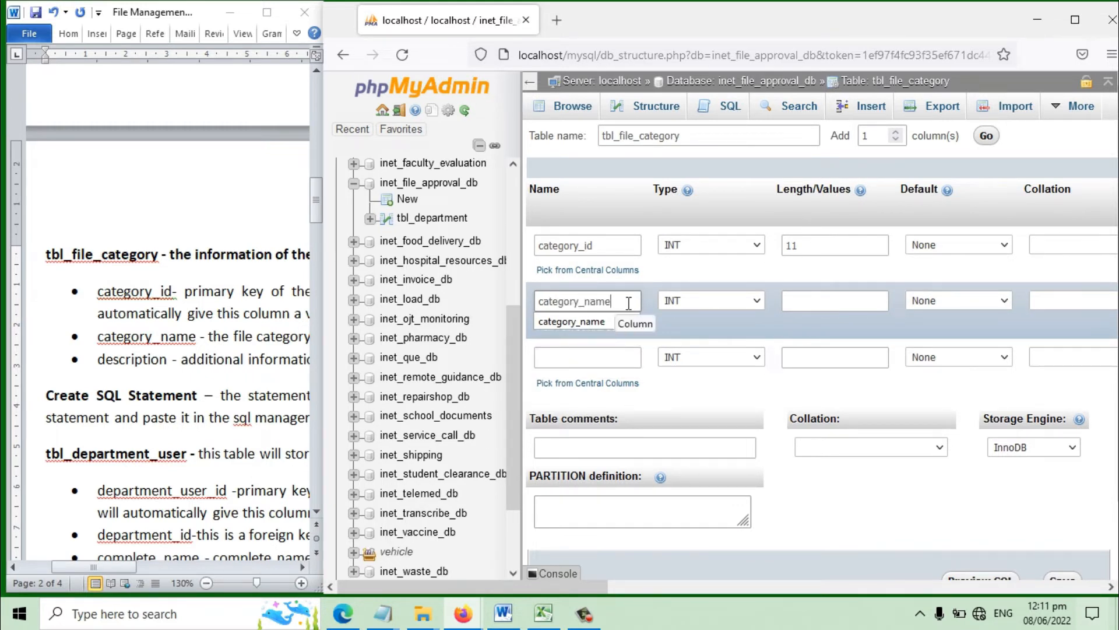
{"action": "left_click", "coordinate": [822, 310]}
{"action": "left_click", "coordinate": [722, 303]}
{"action": "left_click", "coordinate": [723, 343]}
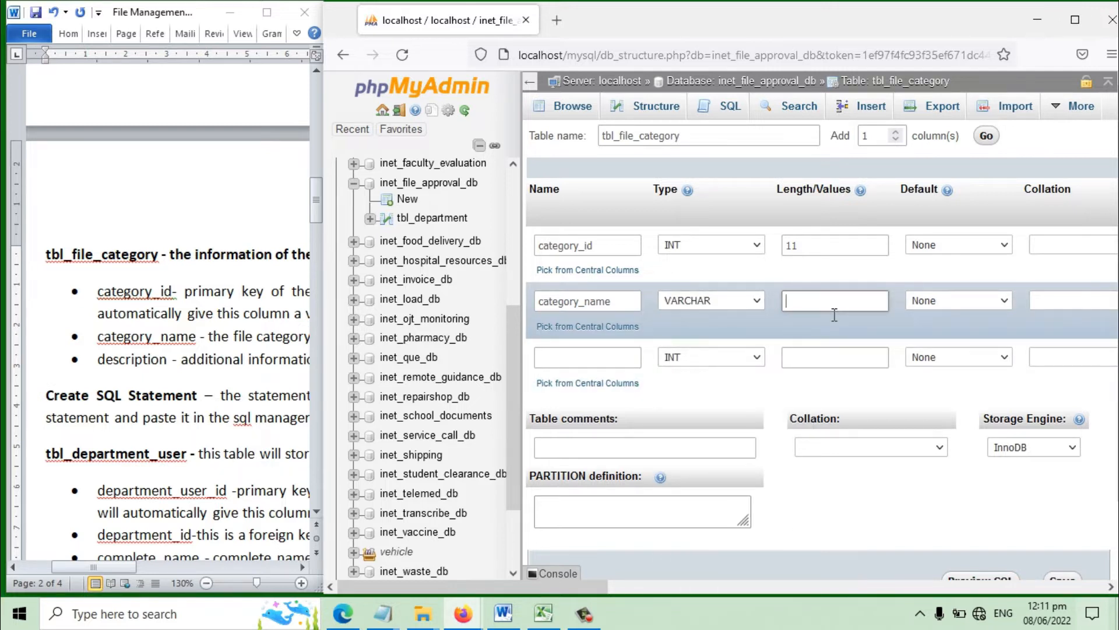
{"action": "type", "text": "15"}
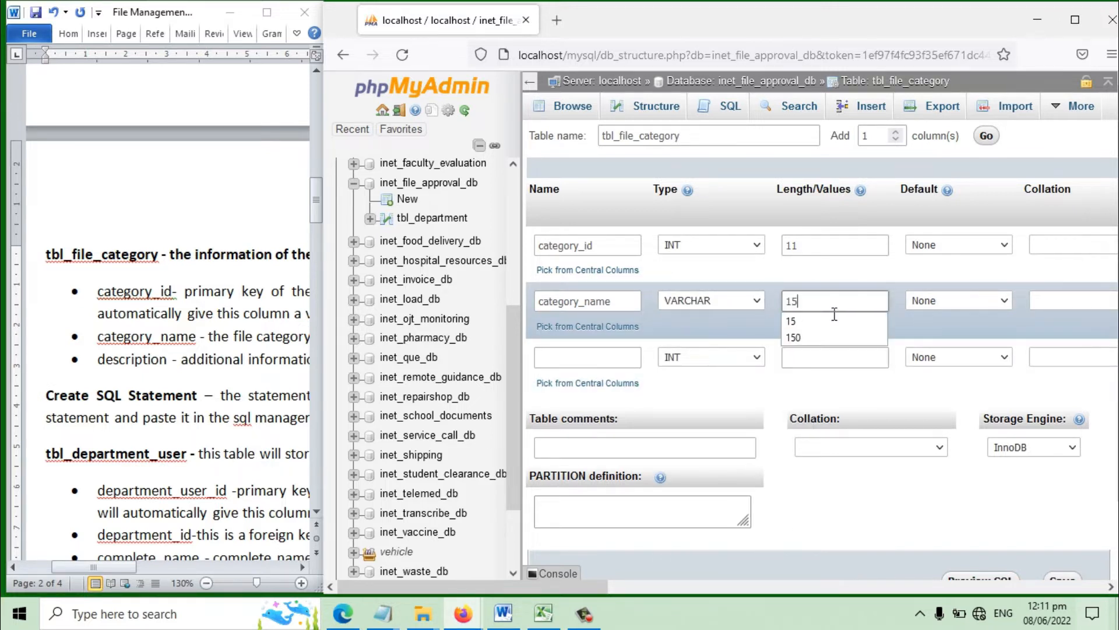
Define the third column of tbl_file_category as description, type VARCHAR, length 100.
{"action": "left_click", "coordinate": [597, 358]}
{"action": "type", "text": "description"}
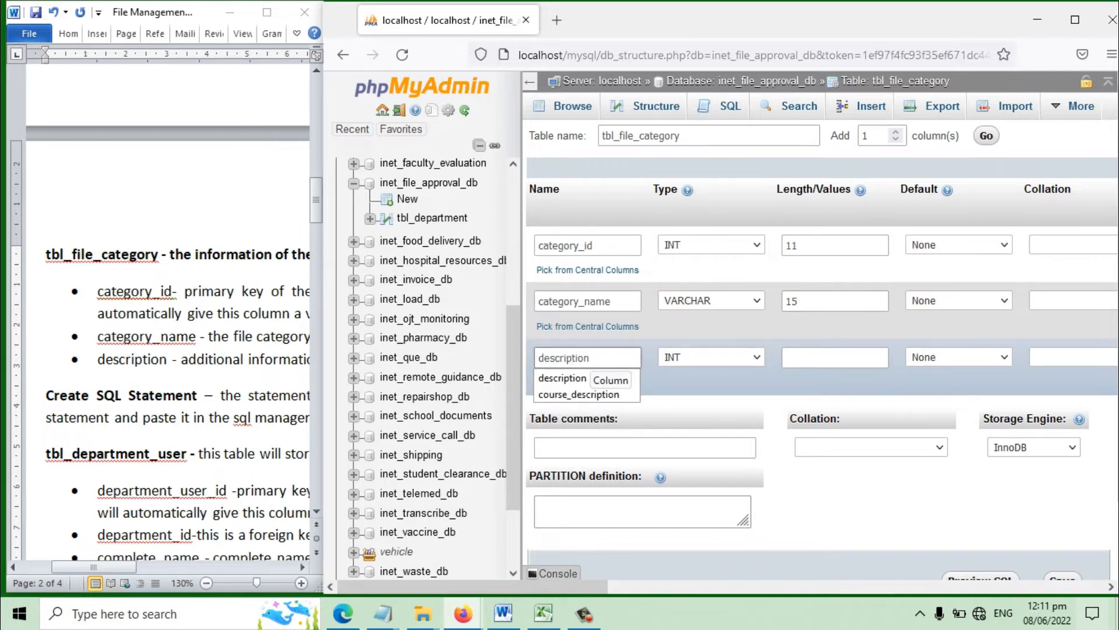
{"action": "left_click", "coordinate": [693, 360]}
{"action": "key", "text": "v"}
{"action": "left_click", "coordinate": [840, 364]}
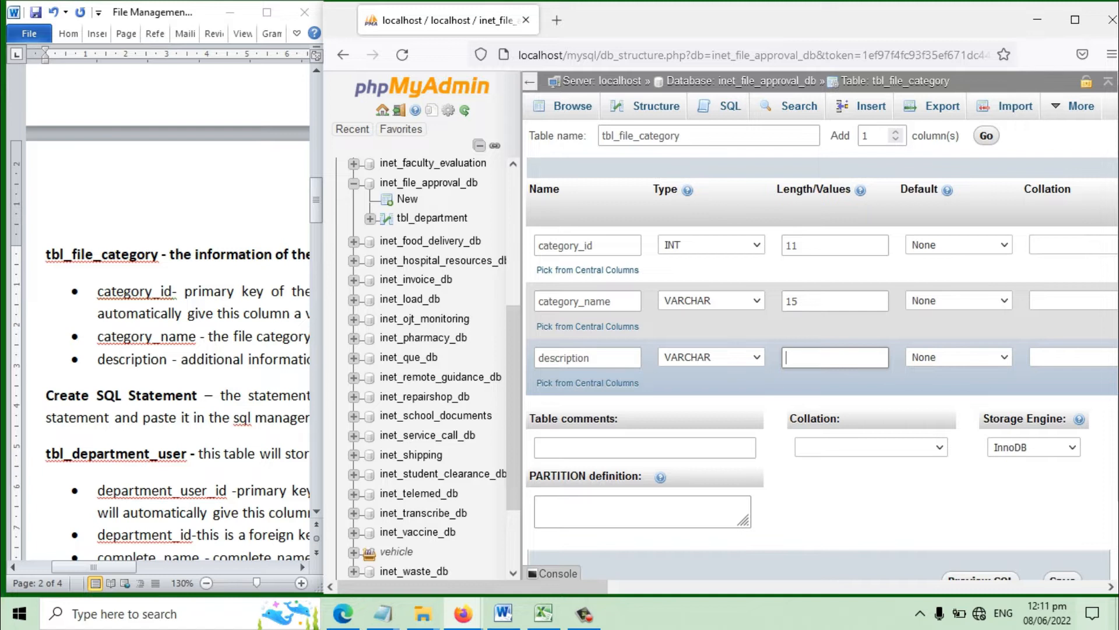
{"action": "type", "text": "100"}
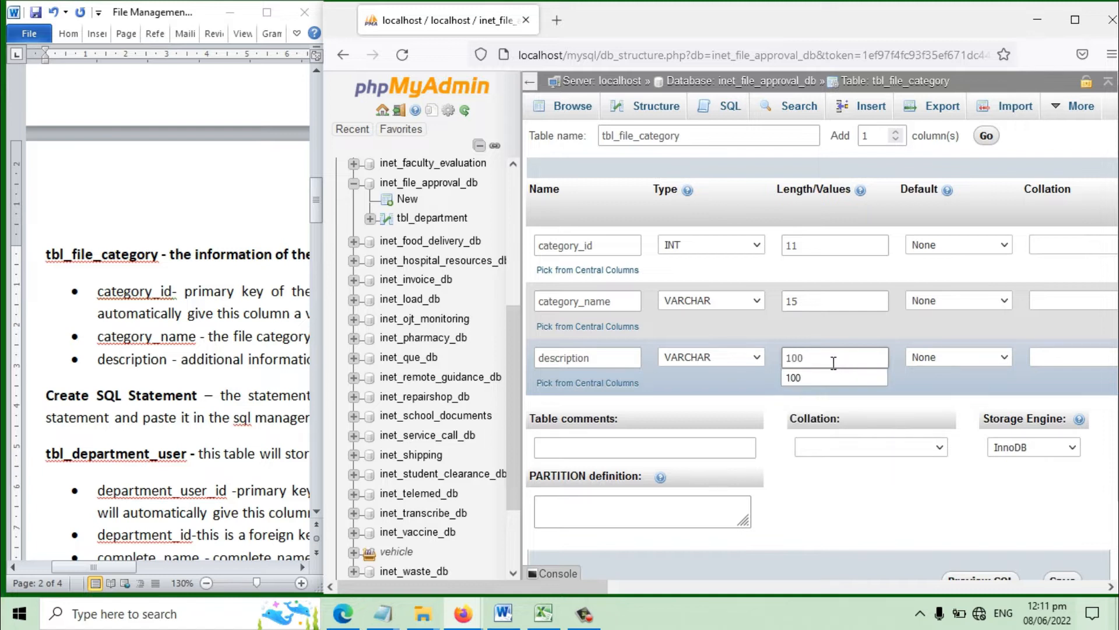
Make category_id the auto-increment primary key and save the tbl_file_category table.
{"action": "left_click", "coordinate": [1070, 21]}
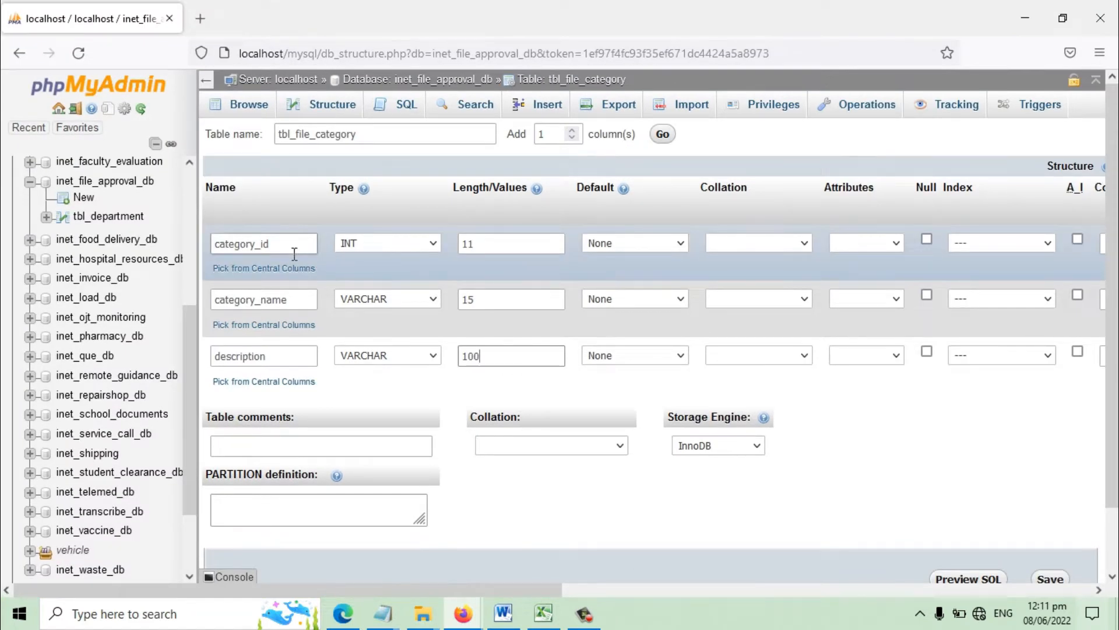
{"action": "left_click", "coordinate": [1077, 240]}
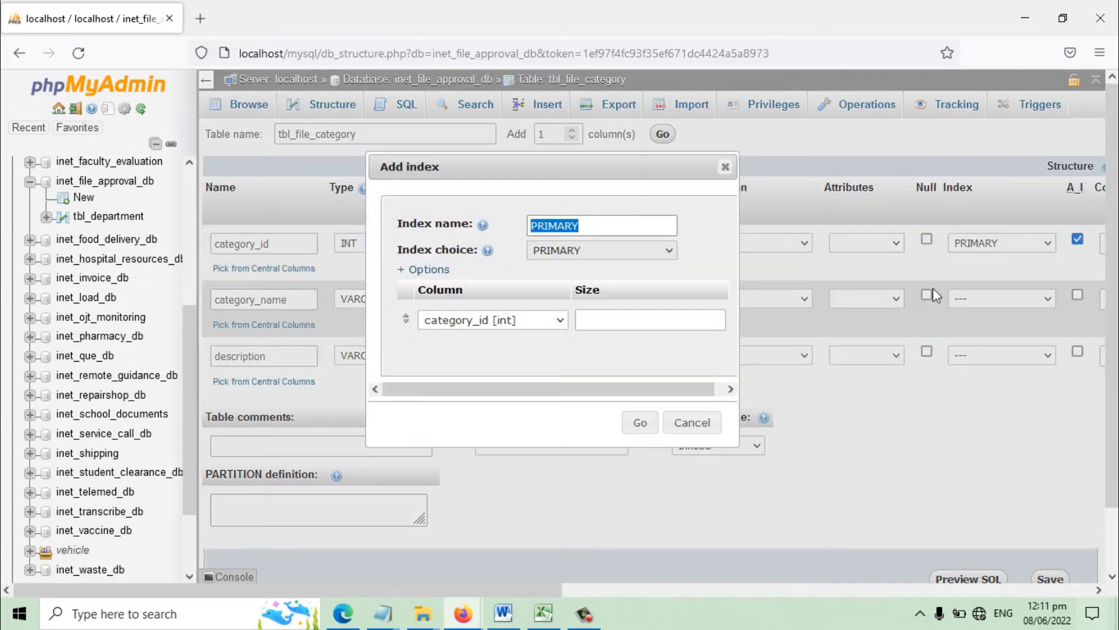
{"action": "left_click", "coordinate": [636, 423]}
{"action": "scroll", "coordinate": [991, 478], "scroll_direction": "down", "scroll_amount": 2}
{"action": "left_click", "coordinate": [1052, 513]}
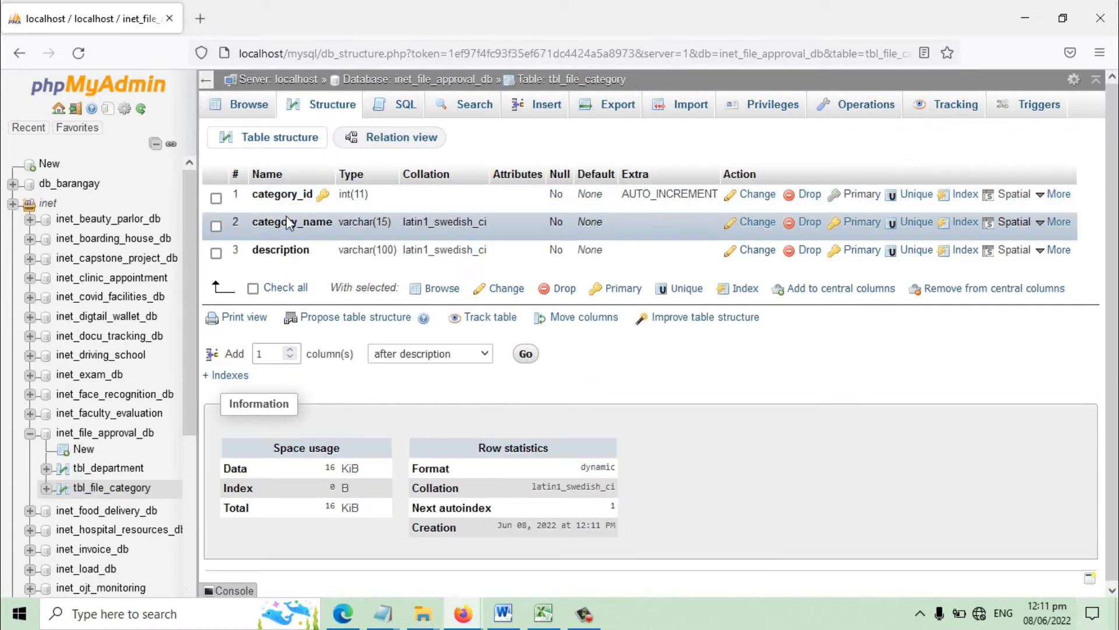
Return to inet_file_approval_db, find the next table definition in the Word document, and start the table tbl_department_user with 8 columns.
{"action": "left_click", "coordinate": [447, 81]}
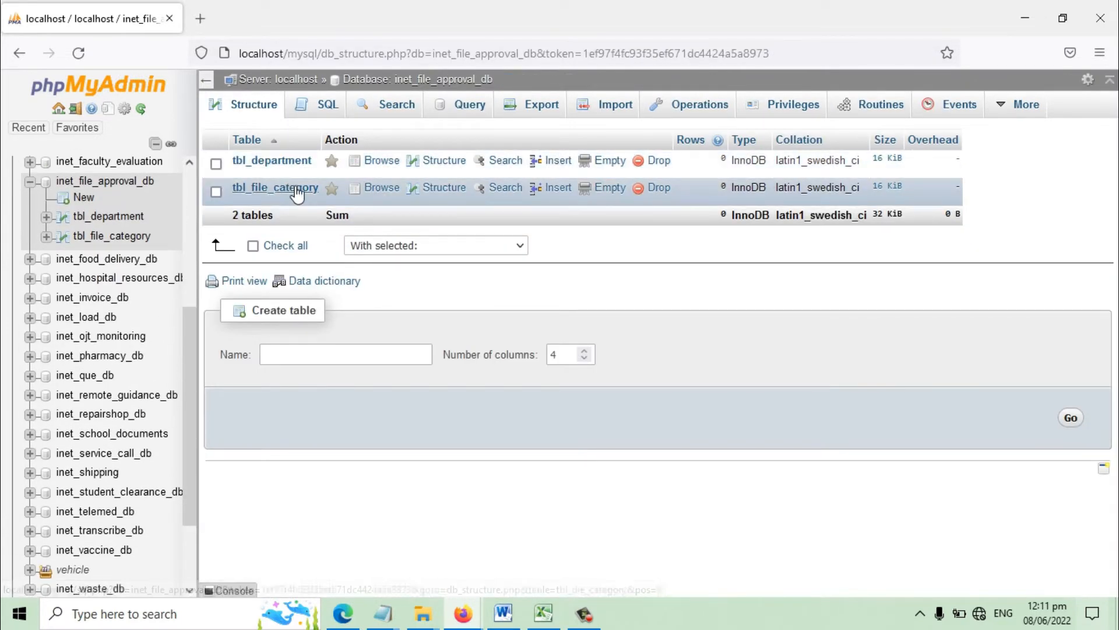
{"action": "left_click", "coordinate": [1062, 18]}
{"action": "scroll", "coordinate": [254, 375], "scroll_direction": "down", "scroll_amount": 3}
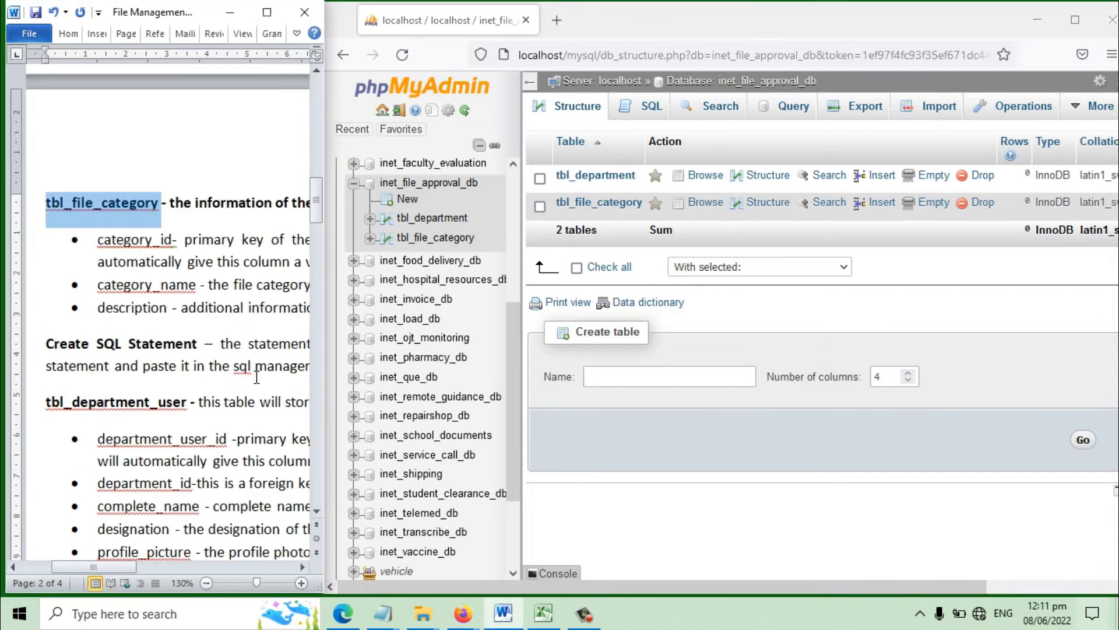
{"action": "triple_click", "coordinate": [111, 261]}
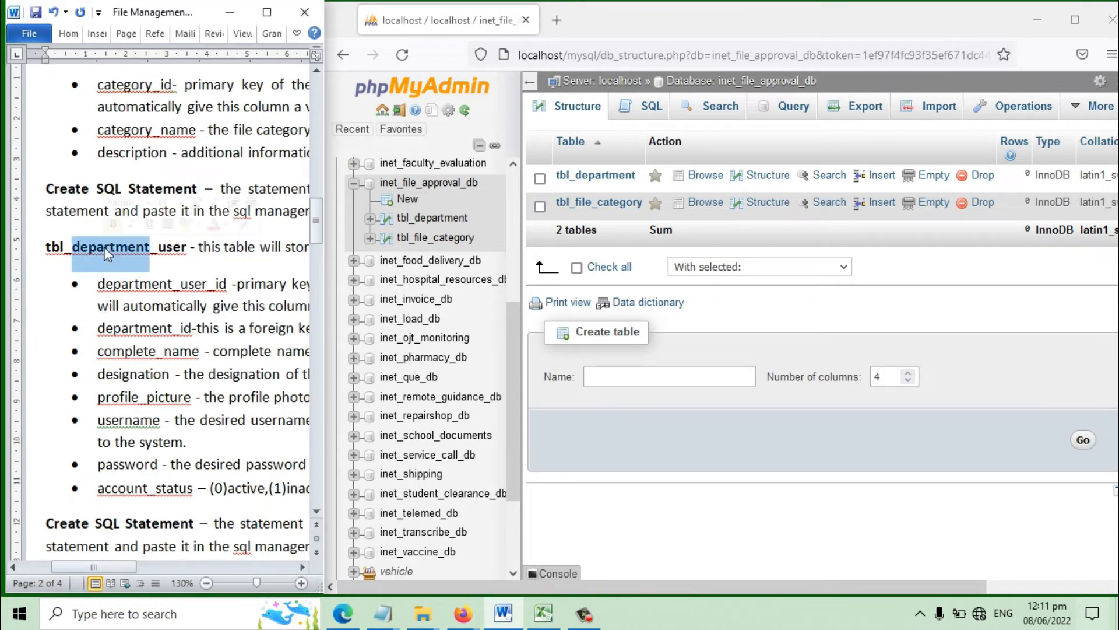
{"action": "left_click", "coordinate": [685, 377]}
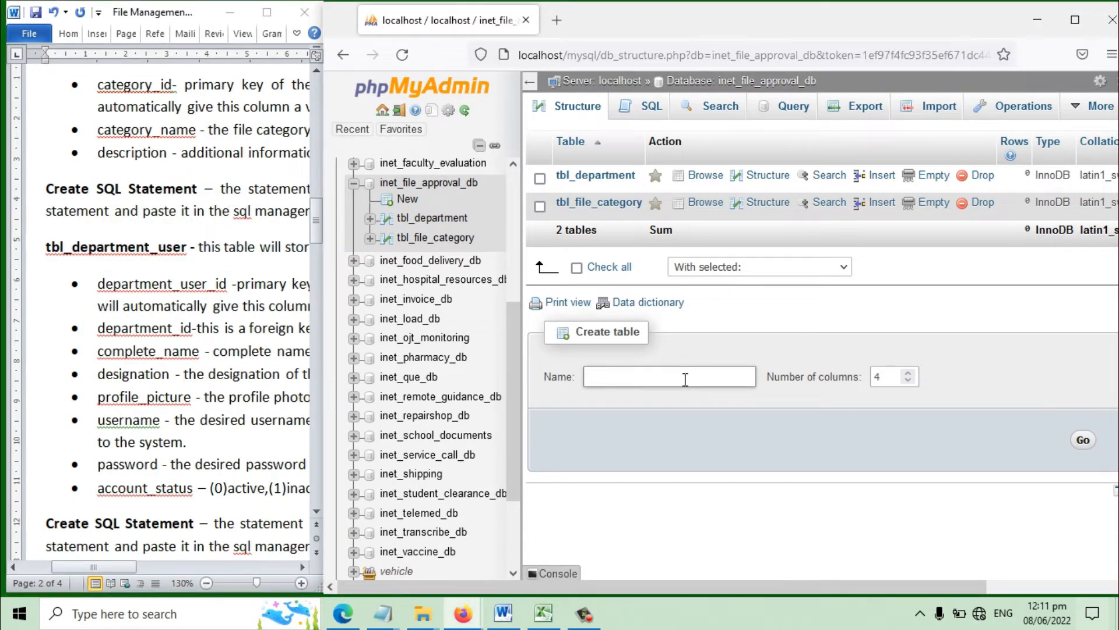
{"action": "type", "text": "tbl_depa"}
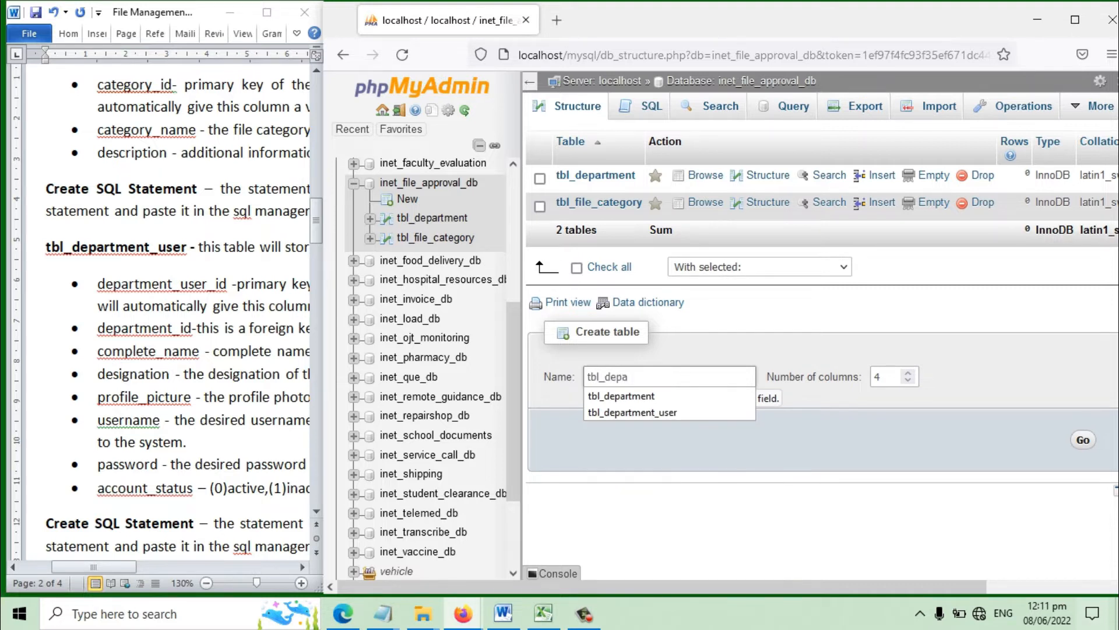
{"action": "type", "text": "rtment_user"}
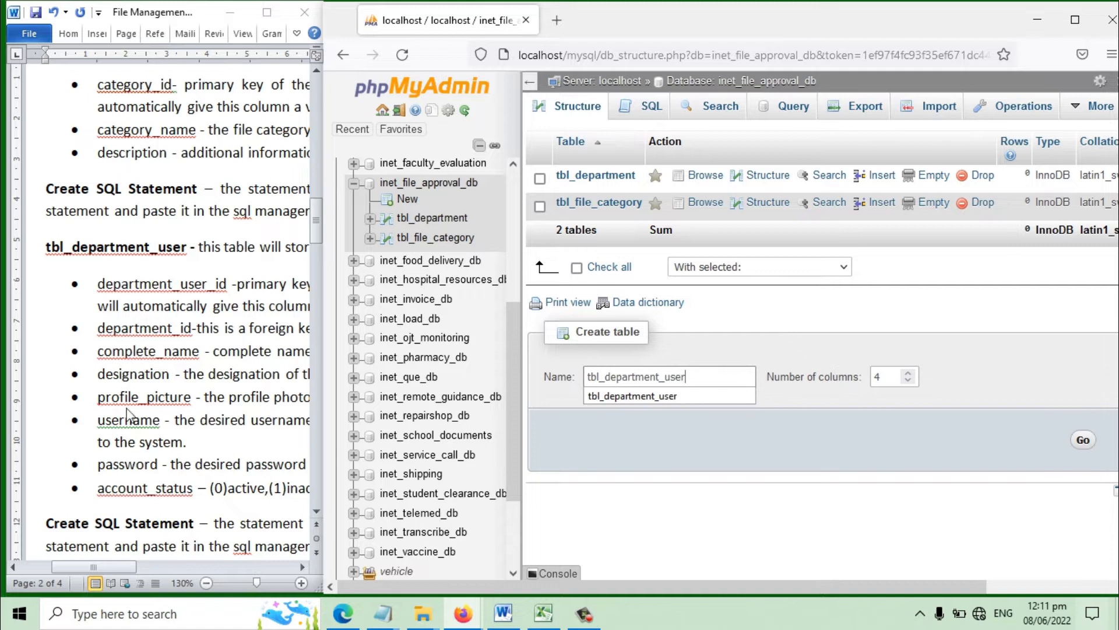
{"action": "left_click", "coordinate": [878, 377]}
{"action": "type", "text": "8"}
{"action": "left_click", "coordinate": [1083, 440]}
Define the first two columns of tbl_department_user as department_user_id and department_id, each with a length of 11.
{"action": "left_click", "coordinate": [597, 253]}
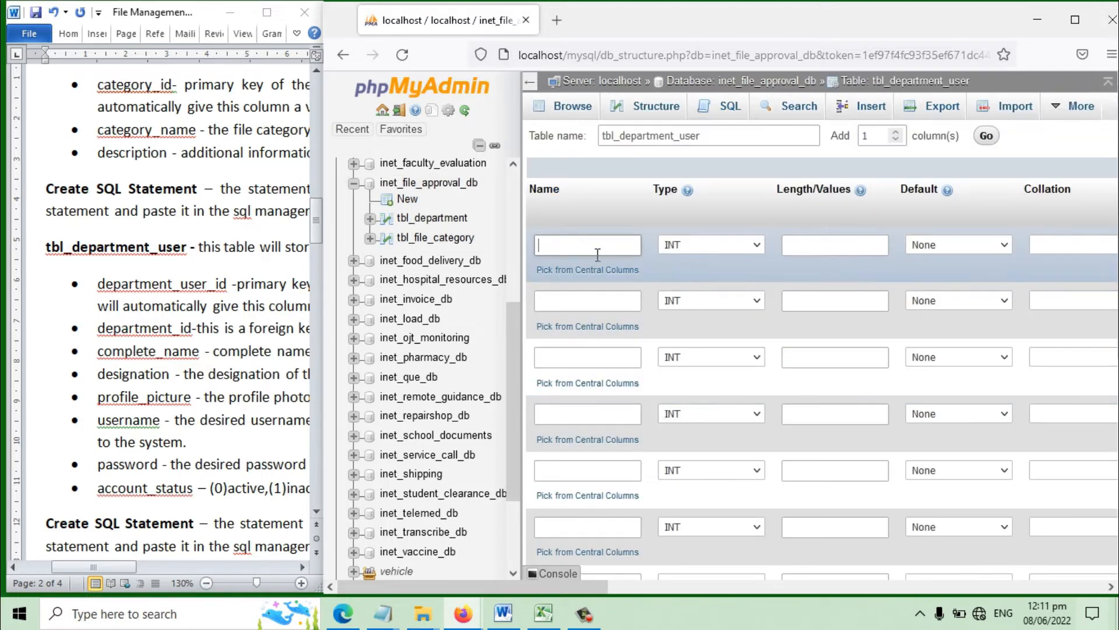
{"action": "type", "text": "department_user_id"}
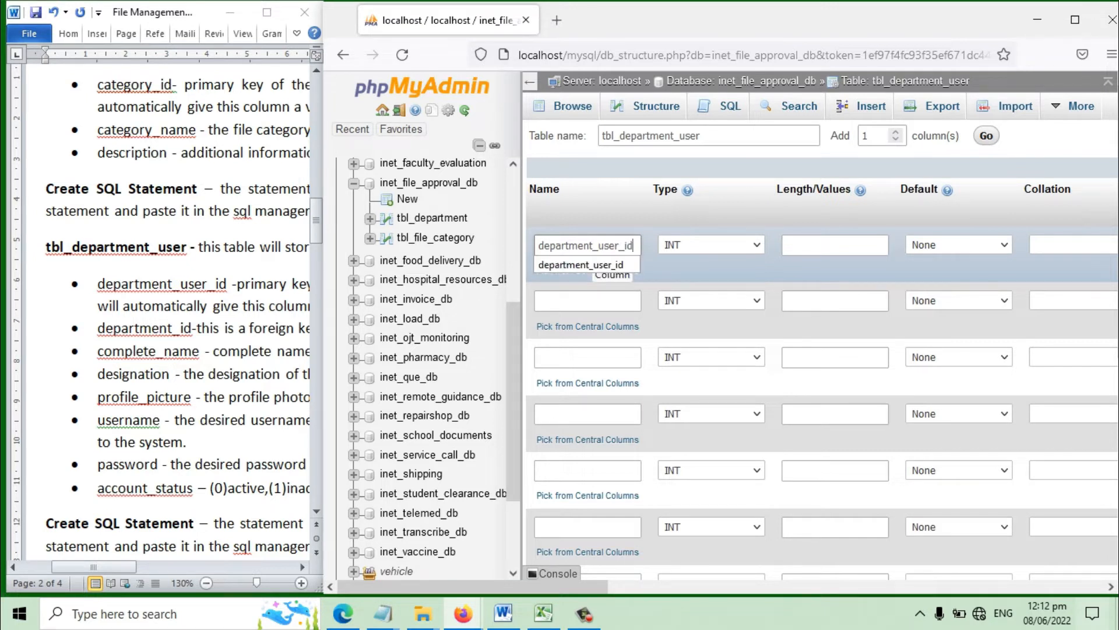
{"action": "left_click", "coordinate": [819, 248]}
{"action": "type", "text": "11"}
{"action": "left_click", "coordinate": [622, 302]}
{"action": "type", "text": "department_id"}
{"action": "left_click", "coordinate": [821, 296]}
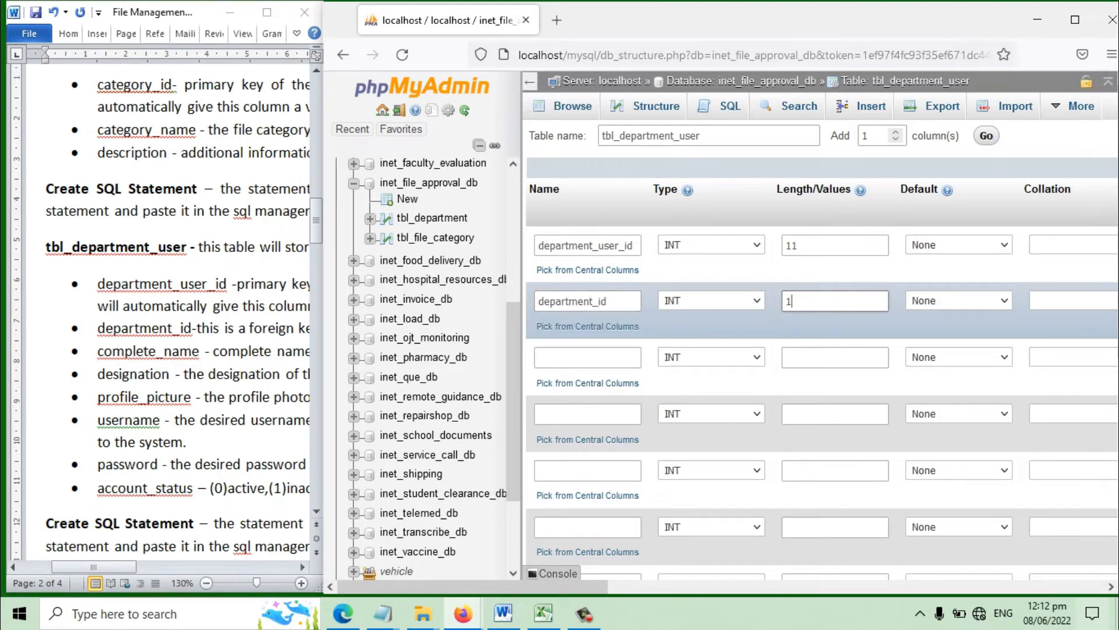
{"action": "type", "text": "11"}
Define the third column of tbl_department_user as complete_name, type VARCHAR, length 100.
{"action": "left_click", "coordinate": [607, 357]}
{"action": "type", "text": "comple"}
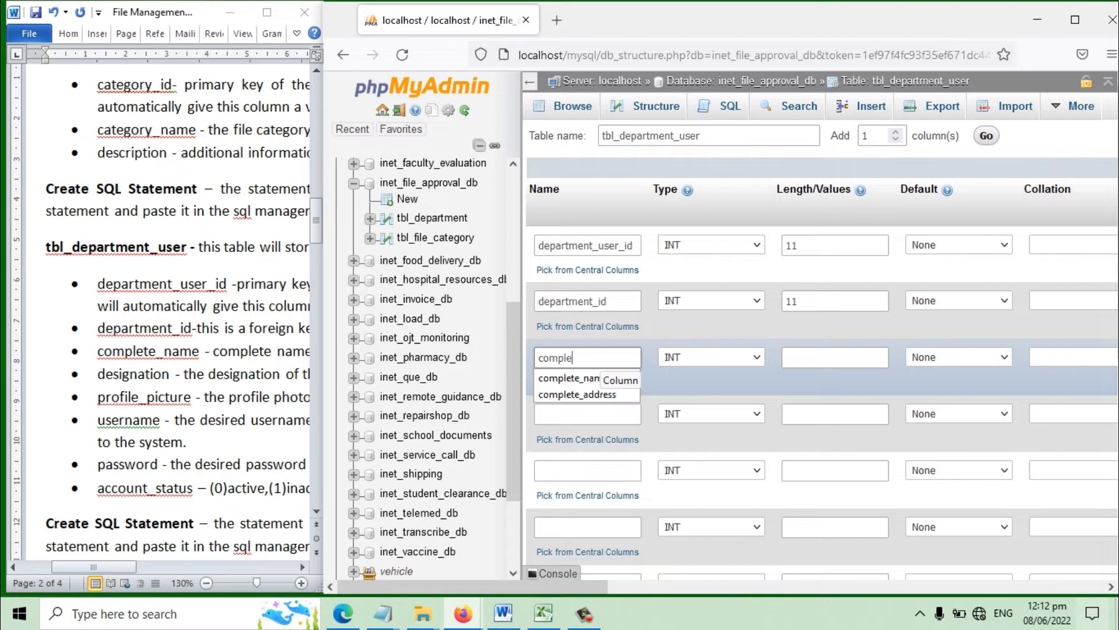
{"action": "type", "text": "te_name"}
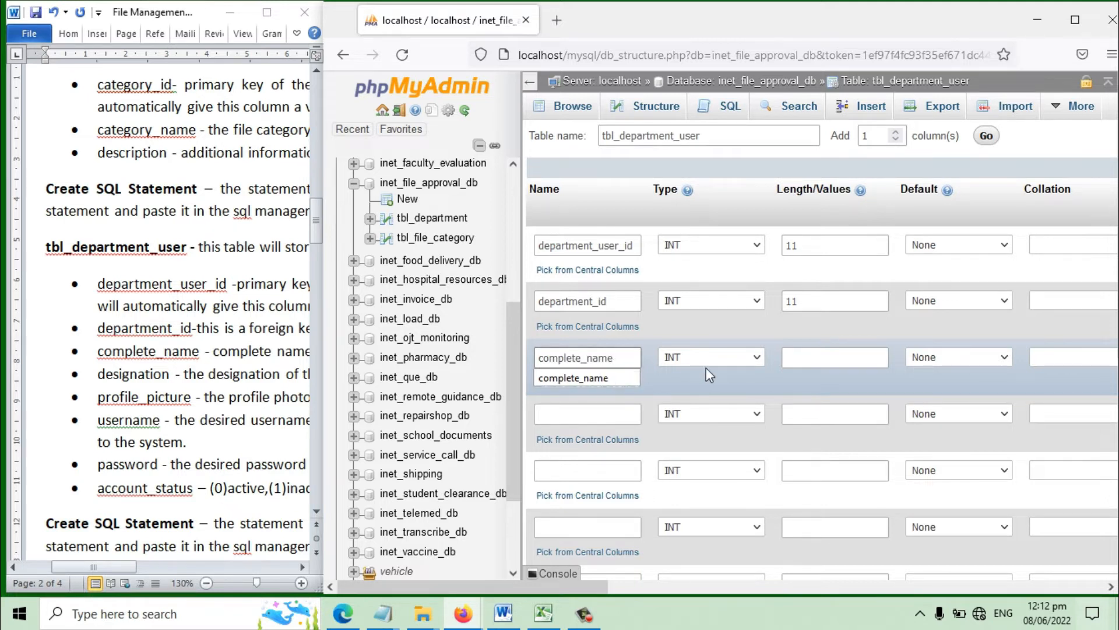
{"action": "left_click", "coordinate": [694, 357]}
{"action": "key", "text": "Down"}
{"action": "left_click", "coordinate": [818, 365]}
{"action": "type", "text": "100"}
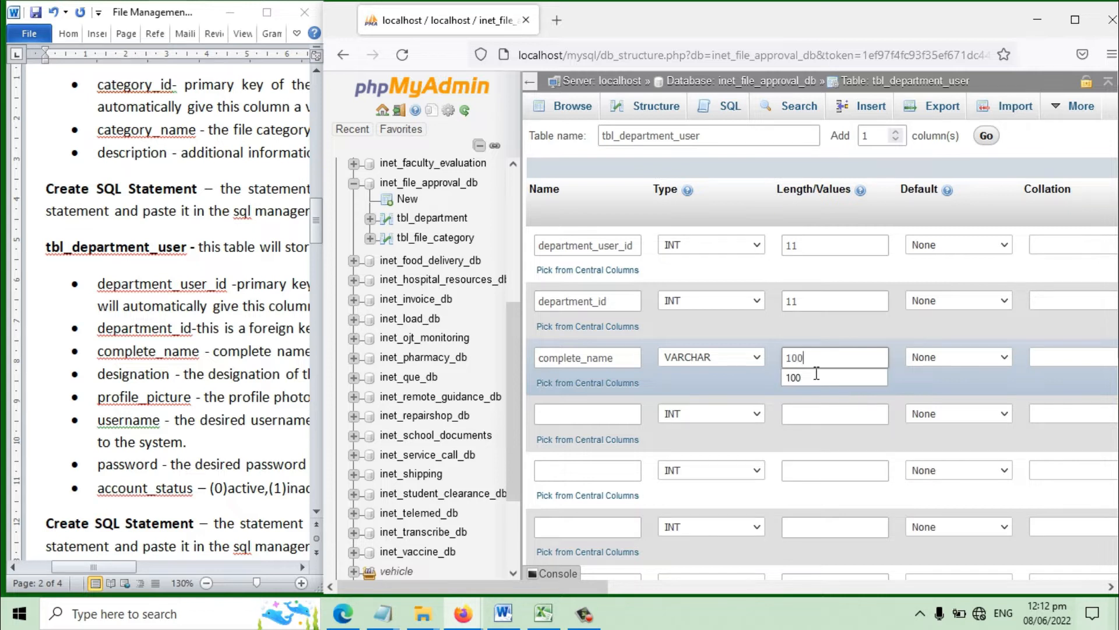
Define the fourth column of tbl_department_user as designation, type VARCHAR, length 30.
{"action": "left_click", "coordinate": [637, 417]}
{"action": "type", "text": "desc"}
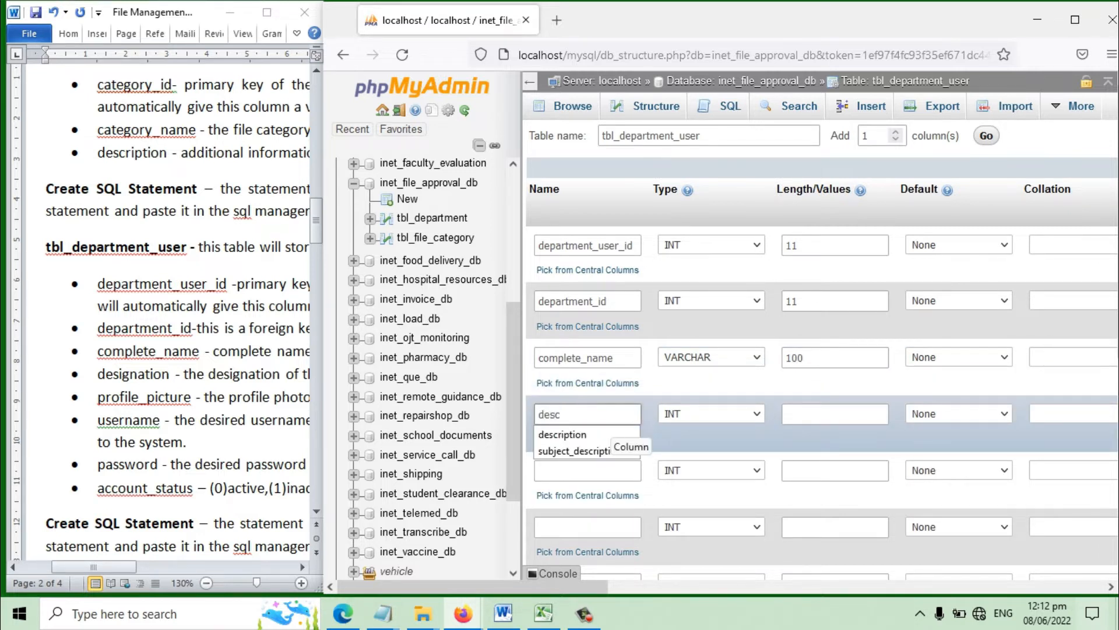
{"action": "key", "text": "BackSpace"}
{"action": "type", "text": "ignation"}
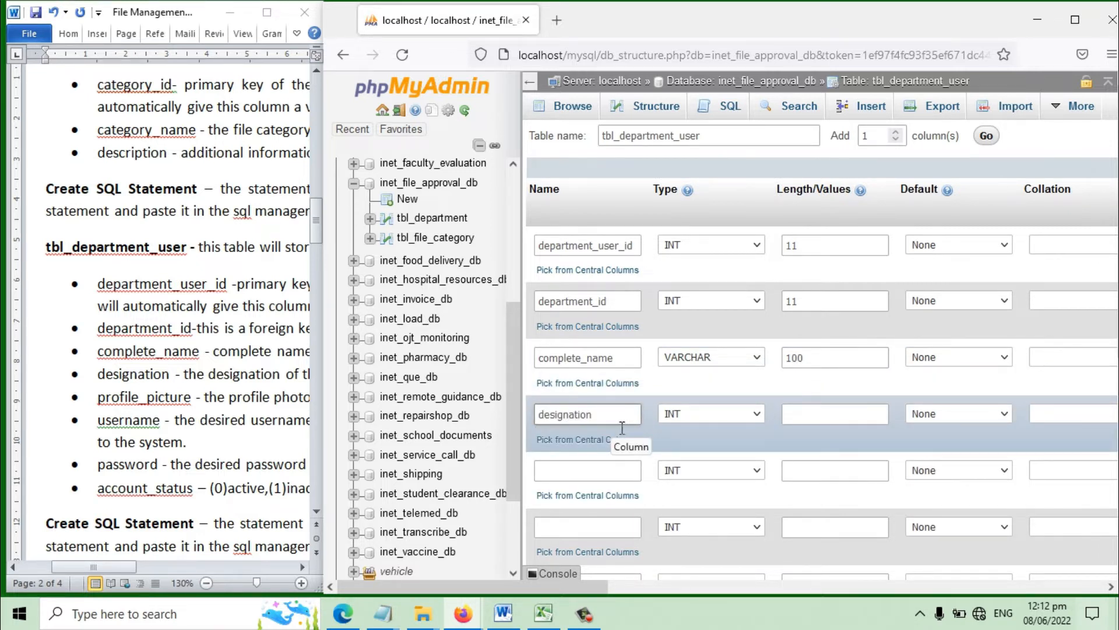
{"action": "left_click", "coordinate": [711, 413]}
{"action": "key", "text": "Down"}
{"action": "left_click", "coordinate": [840, 419]}
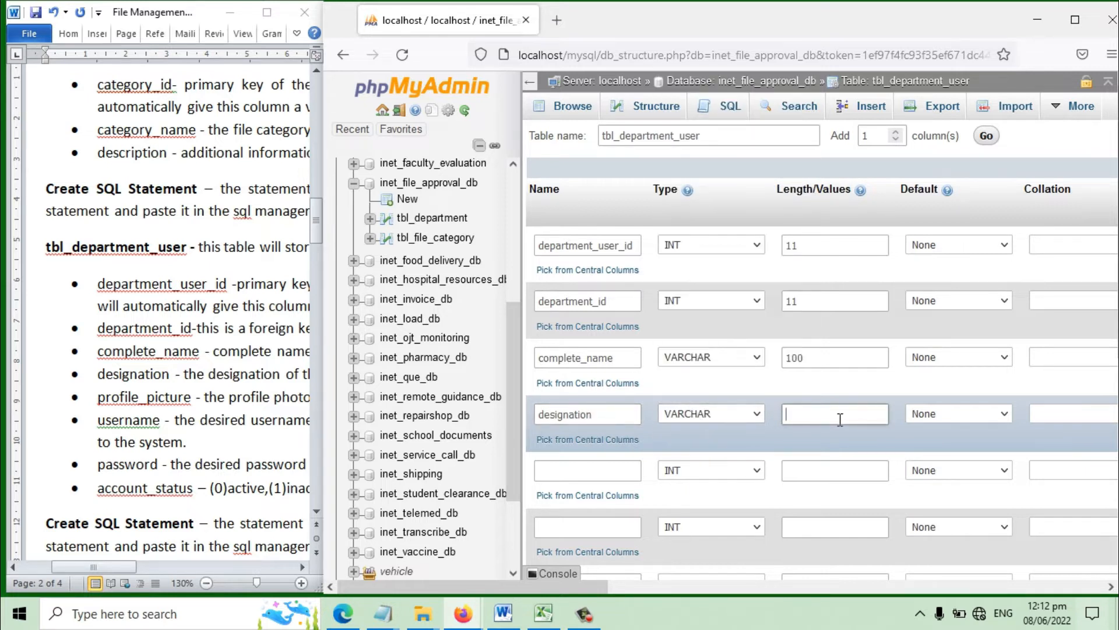
{"action": "type", "text": "30"}
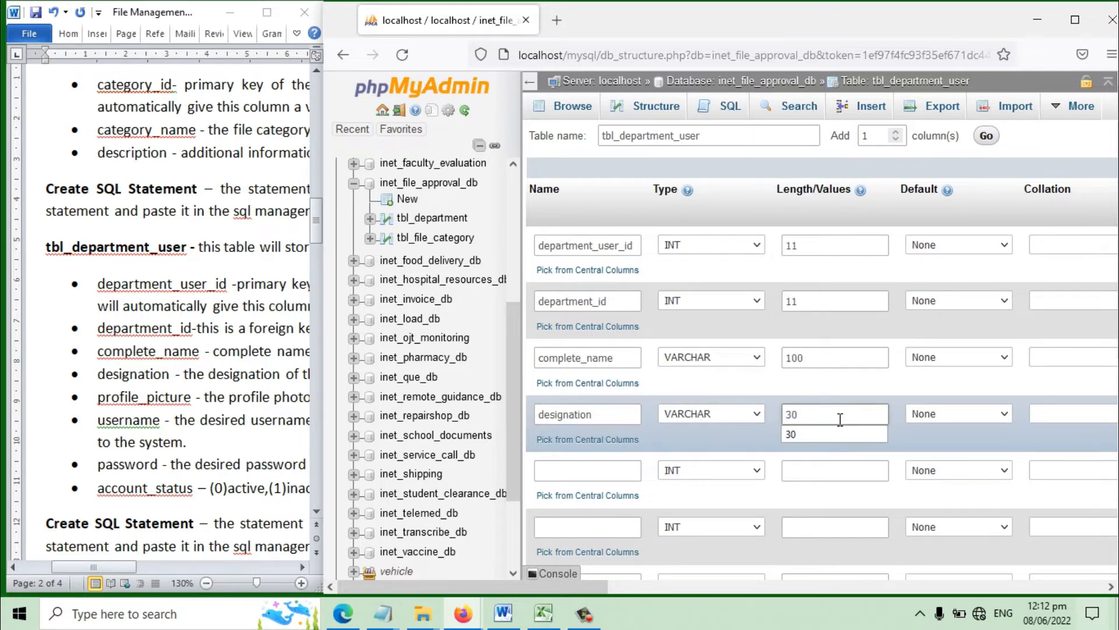
Define the fifth column of tbl_department_user as profile_picture with the type LONGBLOB.
{"action": "left_click", "coordinate": [562, 472]}
{"action": "type", "text": "profile"}
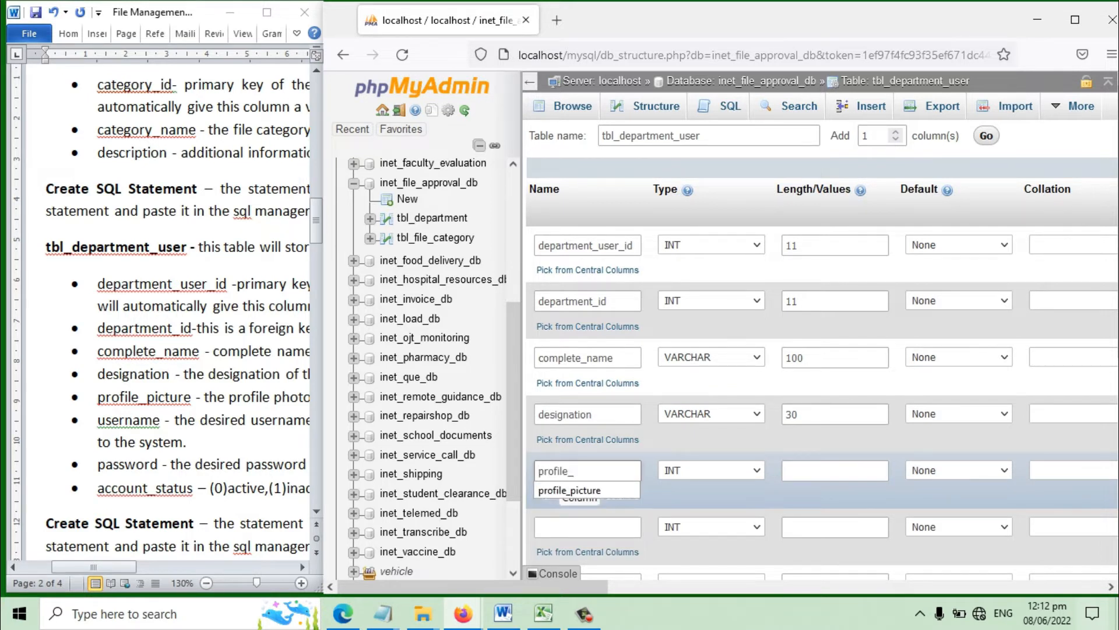
{"action": "type", "text": "_picture"}
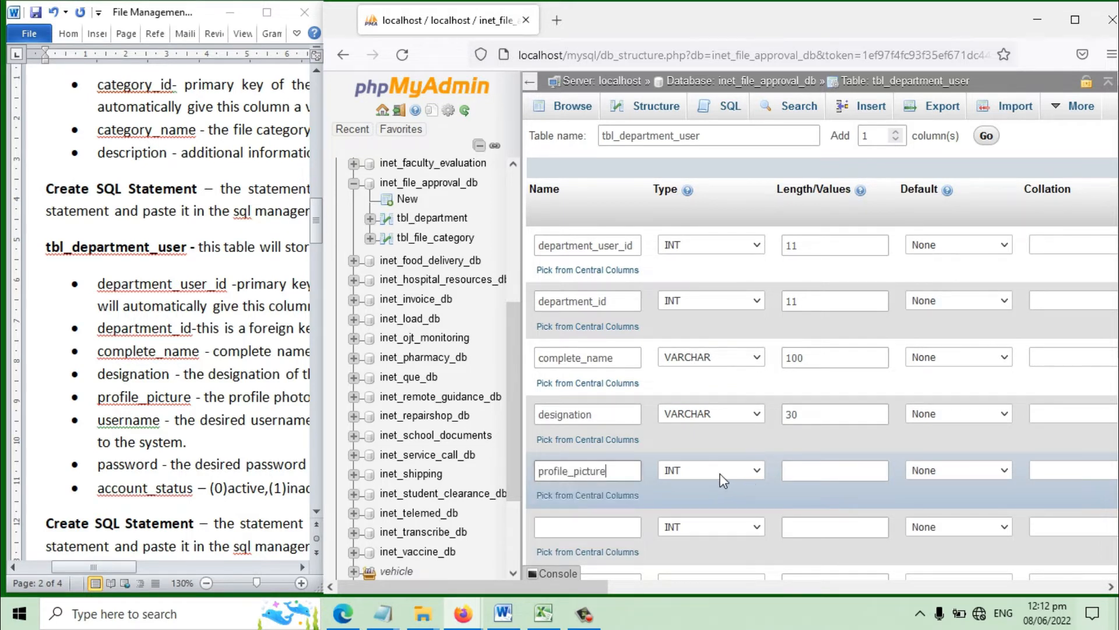
{"action": "left_click", "coordinate": [722, 475]}
{"action": "key", "text": "l"}
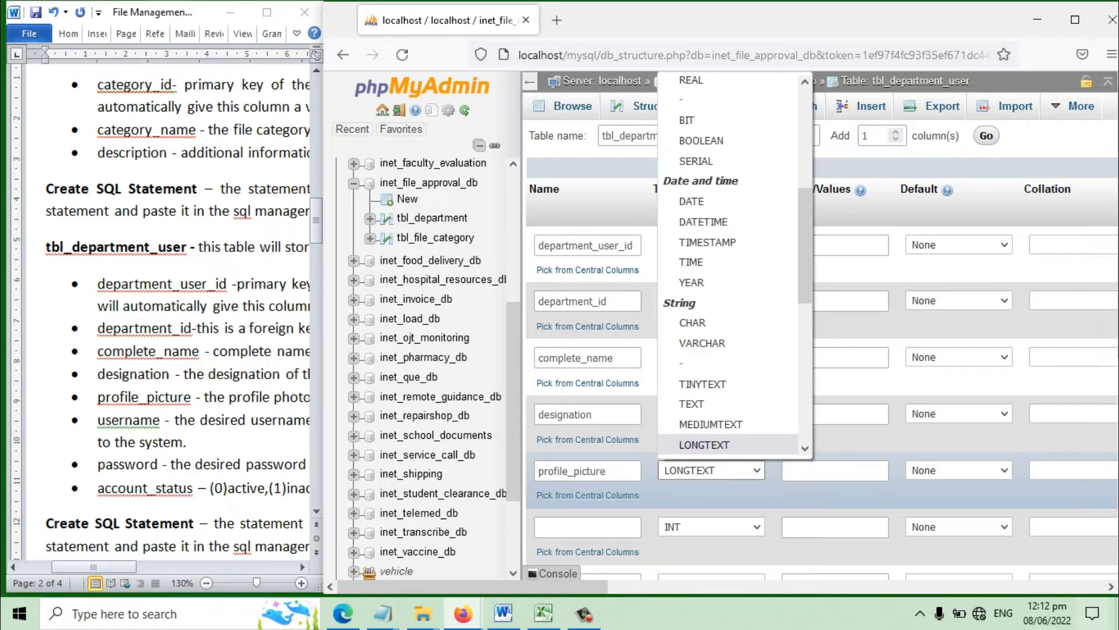
{"action": "key", "text": "g"}
{"action": "scroll", "coordinate": [729, 263], "scroll_direction": "down", "scroll_amount": 2}
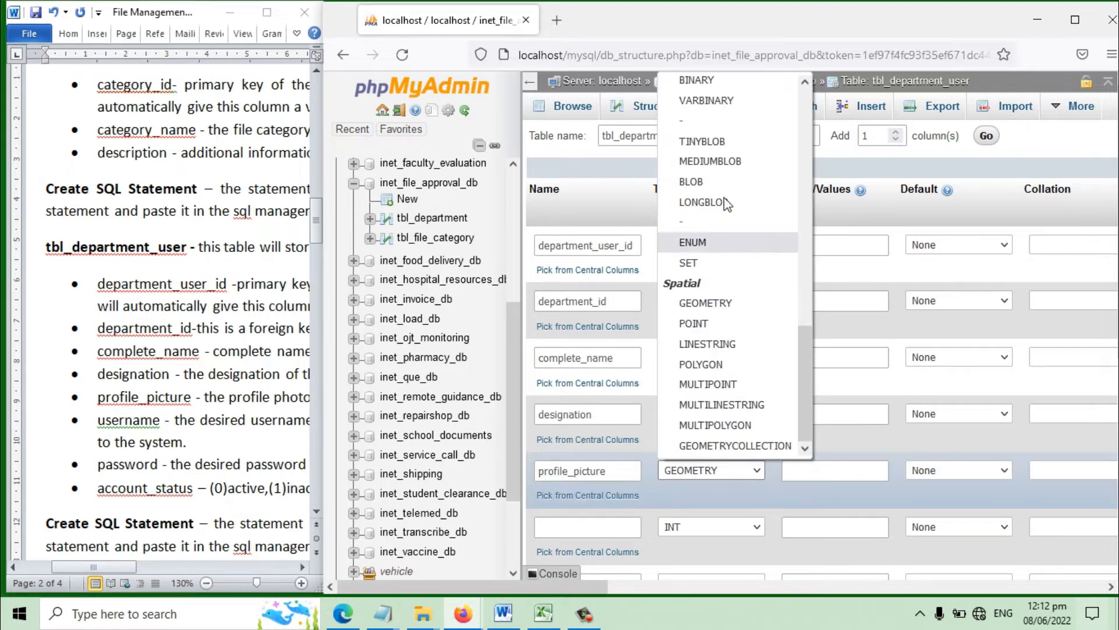
{"action": "left_click", "coordinate": [699, 203]}
Define the sixth column of tbl_department_user as username, type VARCHAR, length 30.
{"action": "scroll", "coordinate": [612, 493], "scroll_direction": "down", "scroll_amount": 4}
{"action": "left_click", "coordinate": [589, 278]}
{"action": "type", "text": "username"}
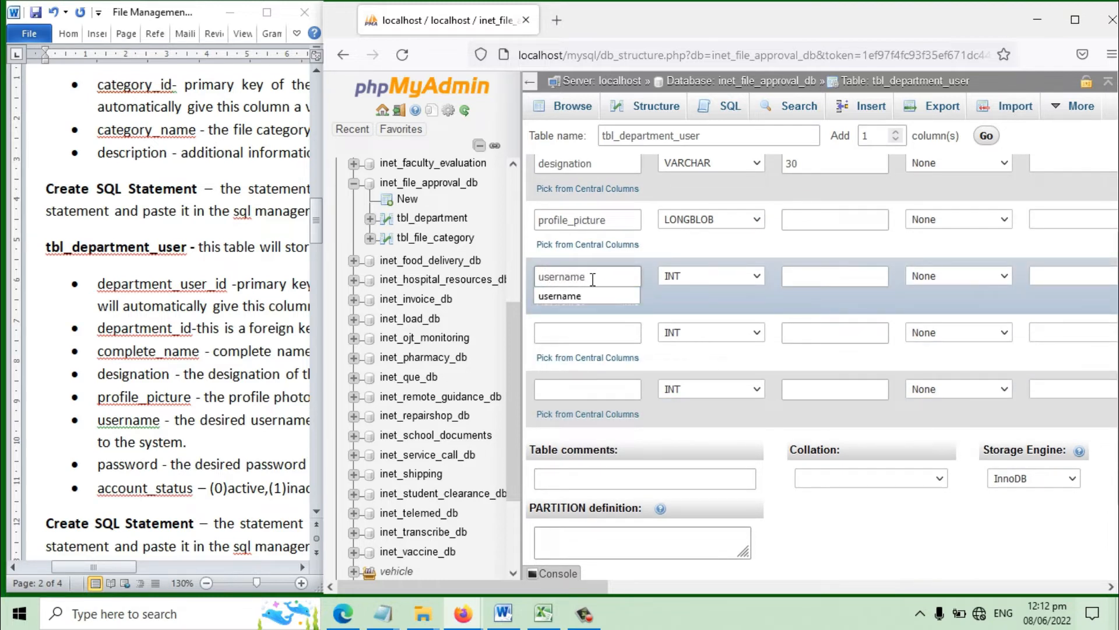
{"action": "left_click", "coordinate": [715, 282]}
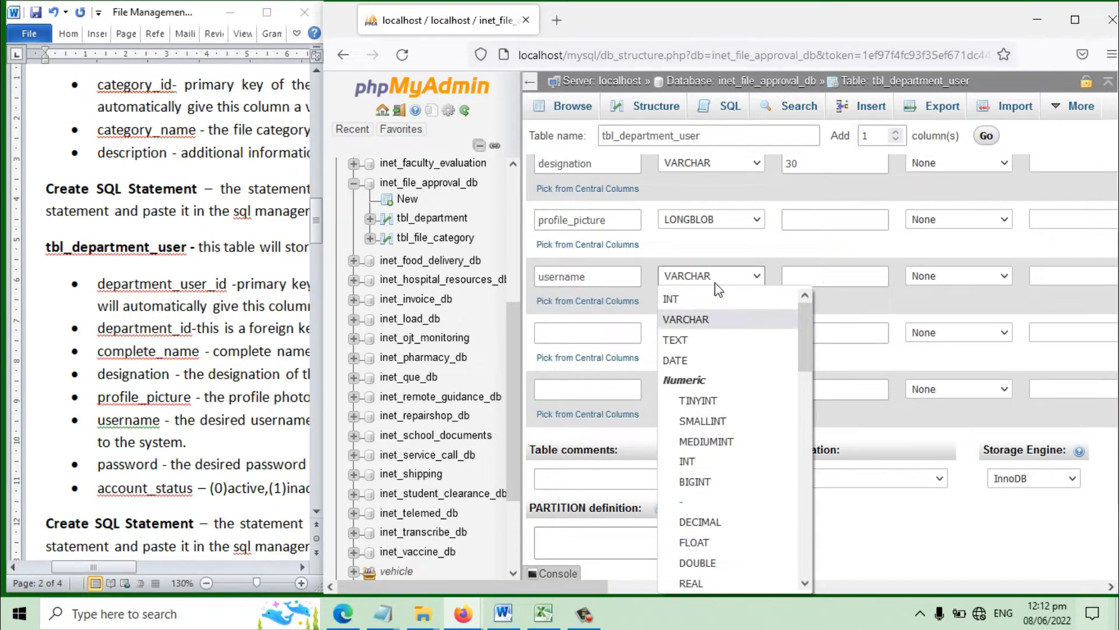
{"action": "left_click", "coordinate": [699, 320]}
{"action": "left_click", "coordinate": [824, 285]}
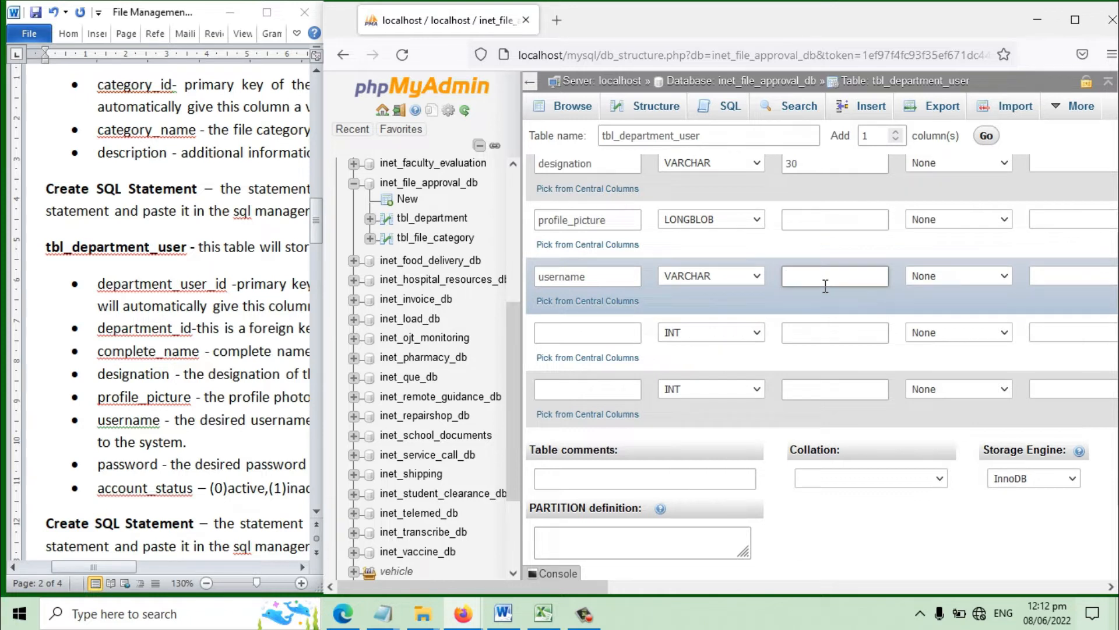
{"action": "type", "text": "30"}
Define the seventh column of tbl_department_user as password with the type TEXT.
{"action": "left_click", "coordinate": [626, 342]}
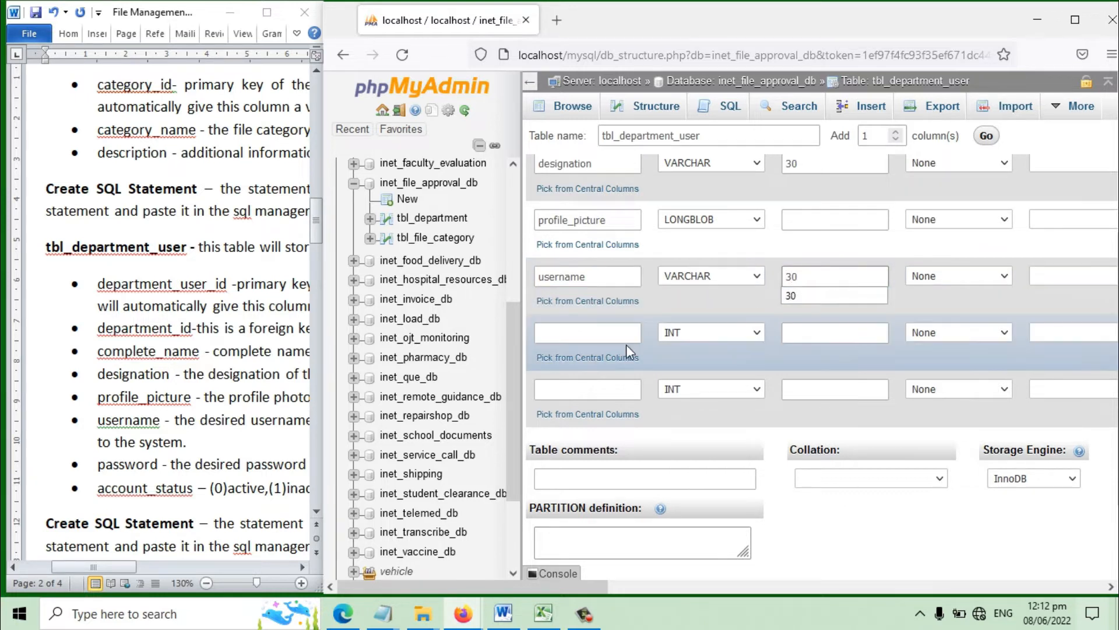
{"action": "type", "text": "pas"}
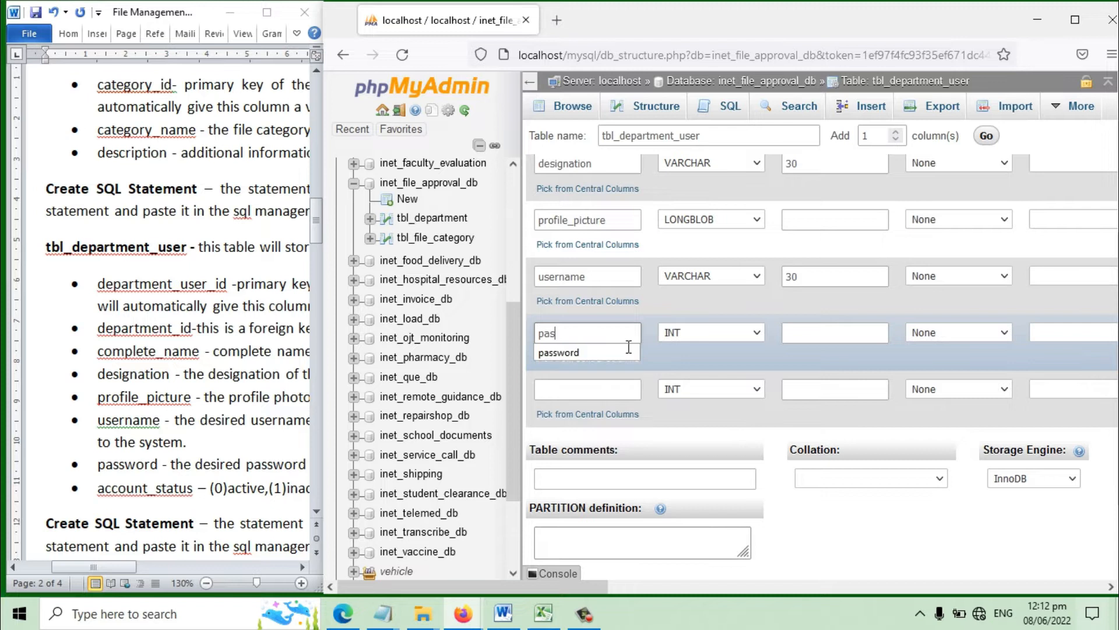
{"action": "type", "text": "sword"}
{"action": "left_click", "coordinate": [696, 333]}
{"action": "left_click", "coordinate": [676, 396]}
Define the last column of tbl_department_user as account_status with a length of 1.
{"action": "left_click", "coordinate": [583, 389]}
{"action": "type", "text": "account"}
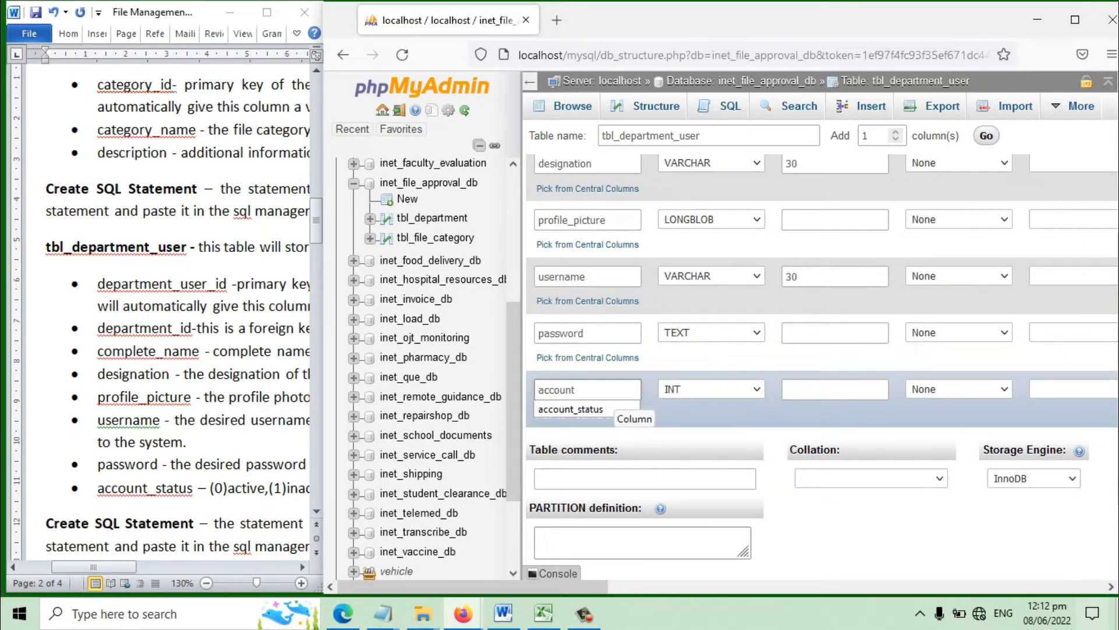
{"action": "type", "text": "_status"}
{"action": "left_click", "coordinate": [835, 389]}
{"action": "type", "text": "1"}
Make department_user_id the auto-increment primary key of tbl_department_user.
{"action": "left_click", "coordinate": [1073, 22]}
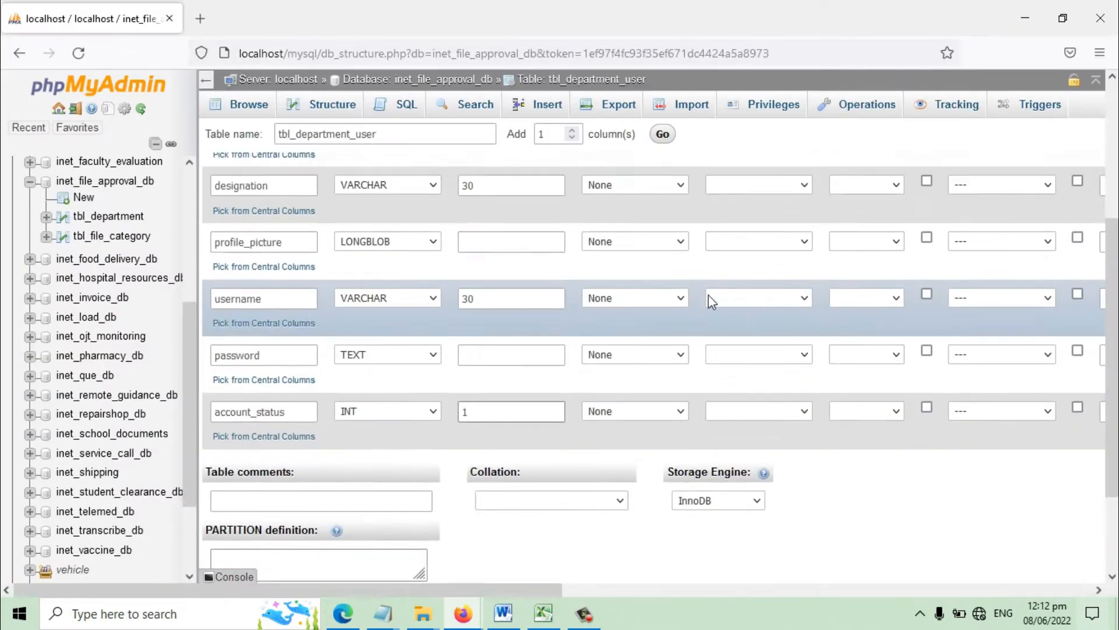
{"action": "scroll", "coordinate": [707, 299], "scroll_direction": "up", "scroll_amount": 5}
{"action": "left_click", "coordinate": [1078, 240]}
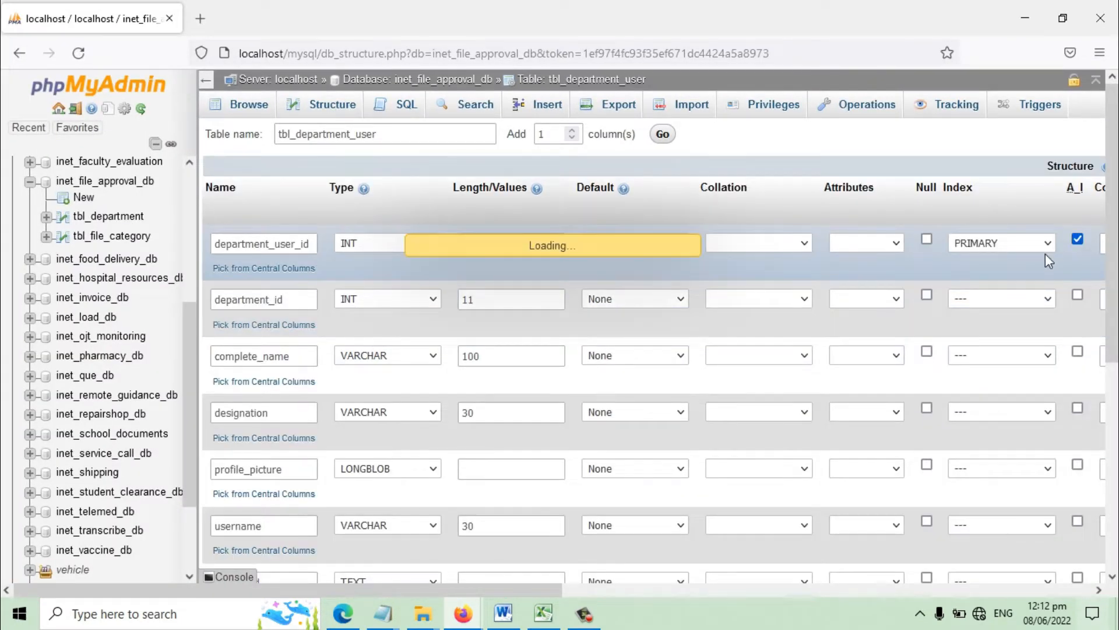
{"action": "left_click", "coordinate": [640, 422]}
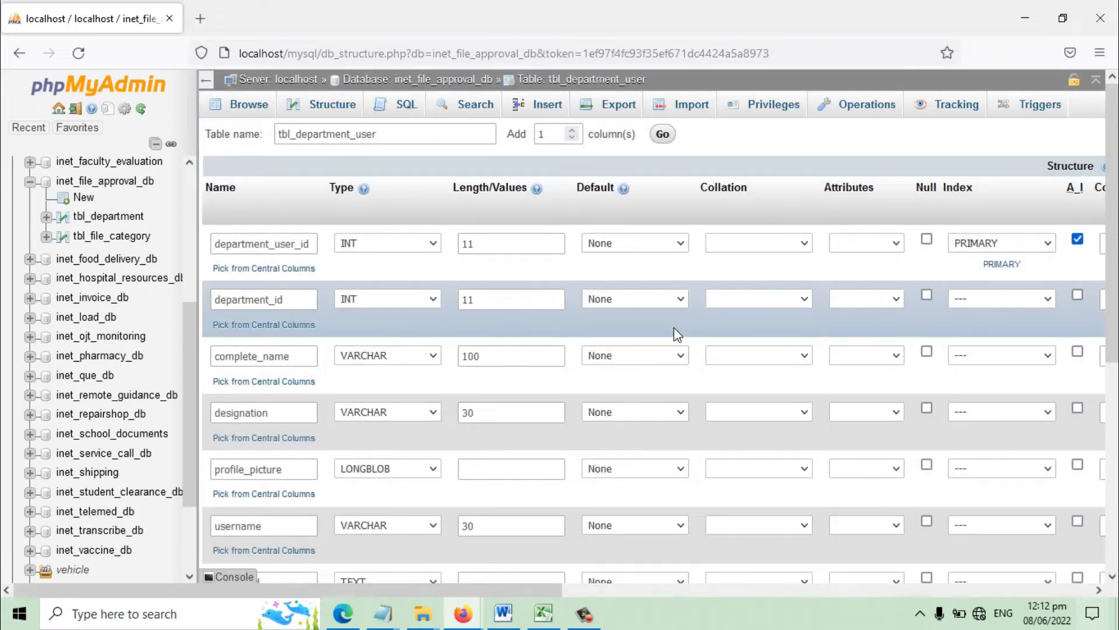
Add a plain INDEX on the department_id column and save the tbl_department_user table.
{"action": "left_click", "coordinate": [1041, 300]}
{"action": "left_click", "coordinate": [979, 382]}
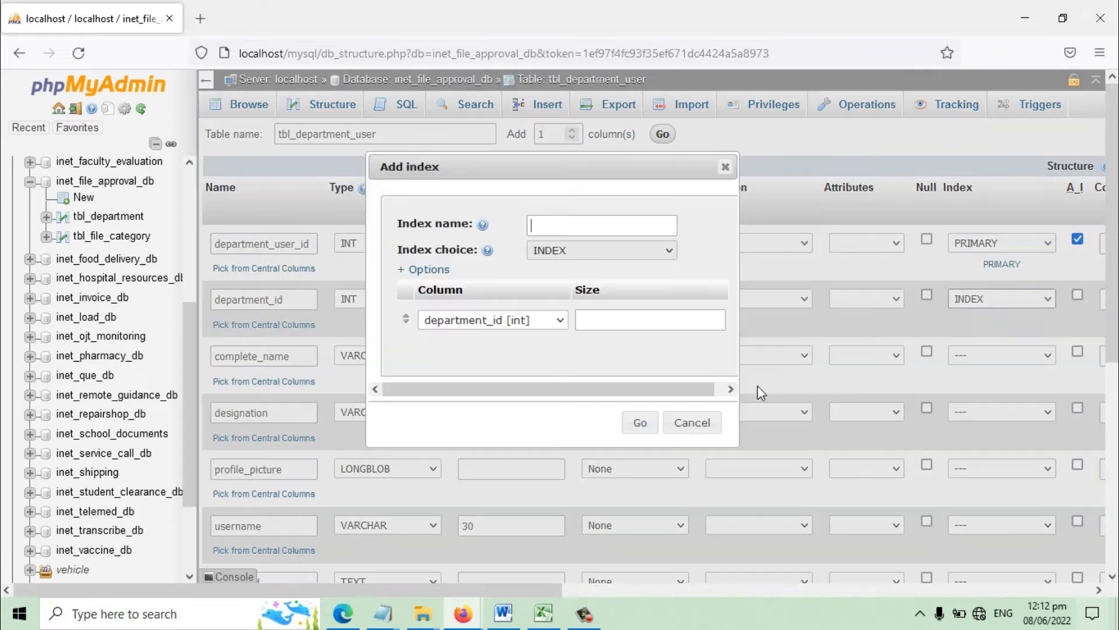
{"action": "left_click", "coordinate": [640, 422]}
{"action": "scroll", "coordinate": [847, 343], "scroll_direction": "down", "scroll_amount": 6}
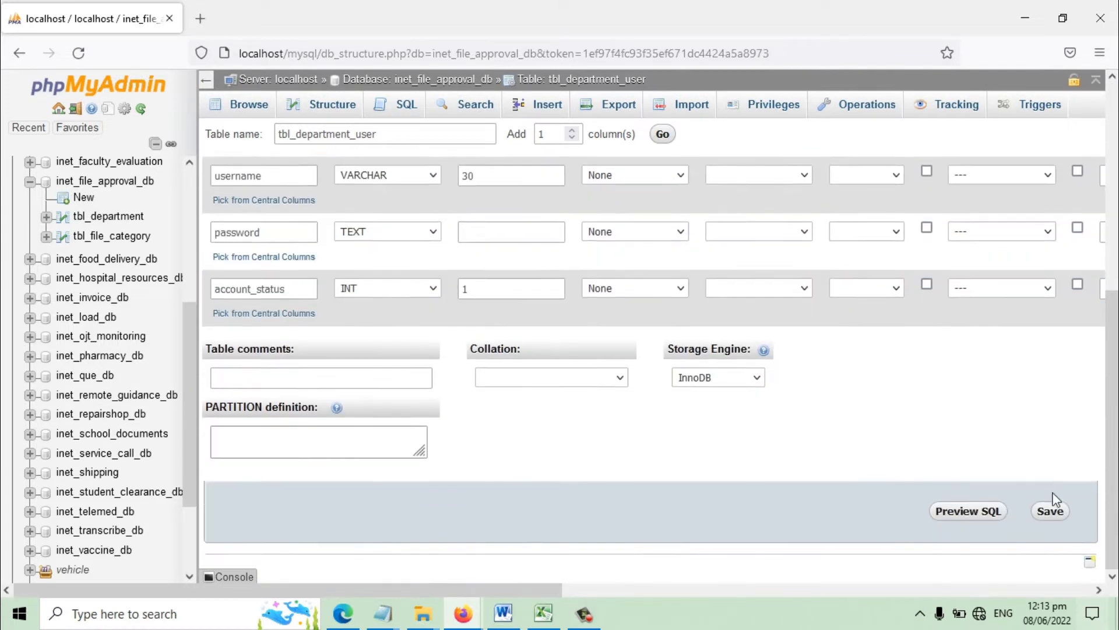
{"action": "left_click", "coordinate": [1051, 510]}
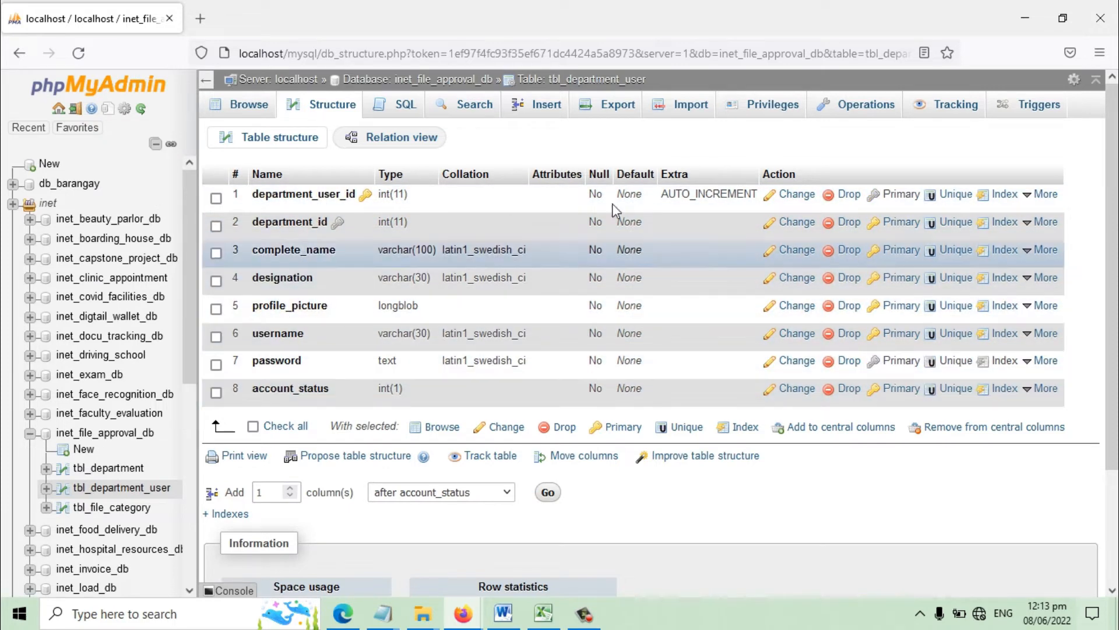
Return to the inet_file_approval_db database and start a new table named tbl_approver_user with 7 columns, following the document.
{"action": "left_click", "coordinate": [472, 85]}
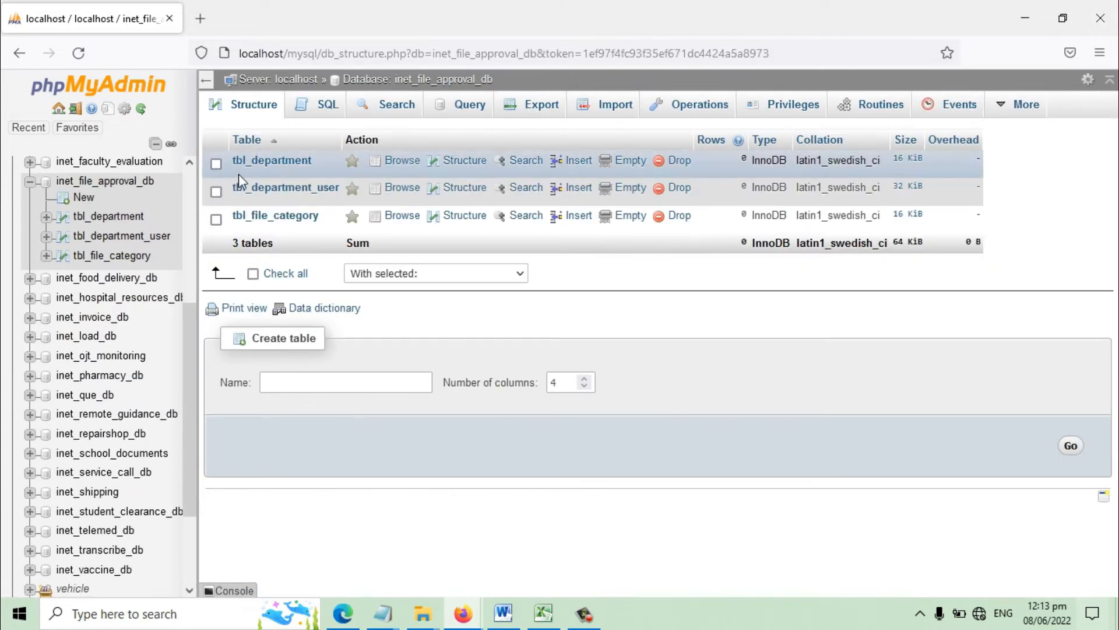
{"action": "left_click", "coordinate": [1062, 18]}
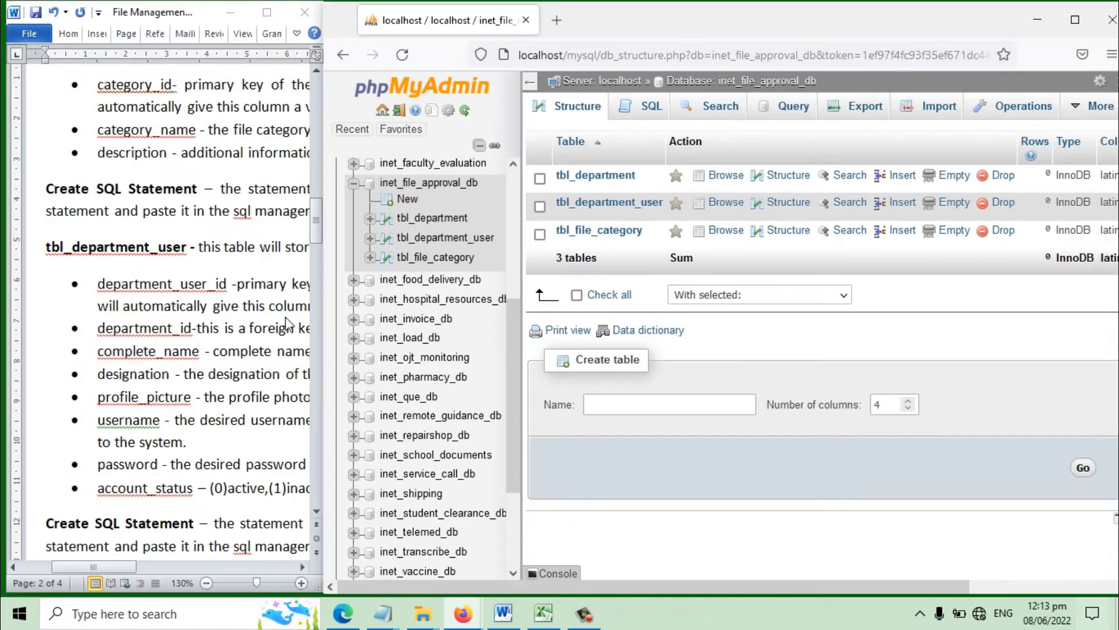
{"action": "scroll", "coordinate": [186, 378], "scroll_direction": "down", "scroll_amount": 5}
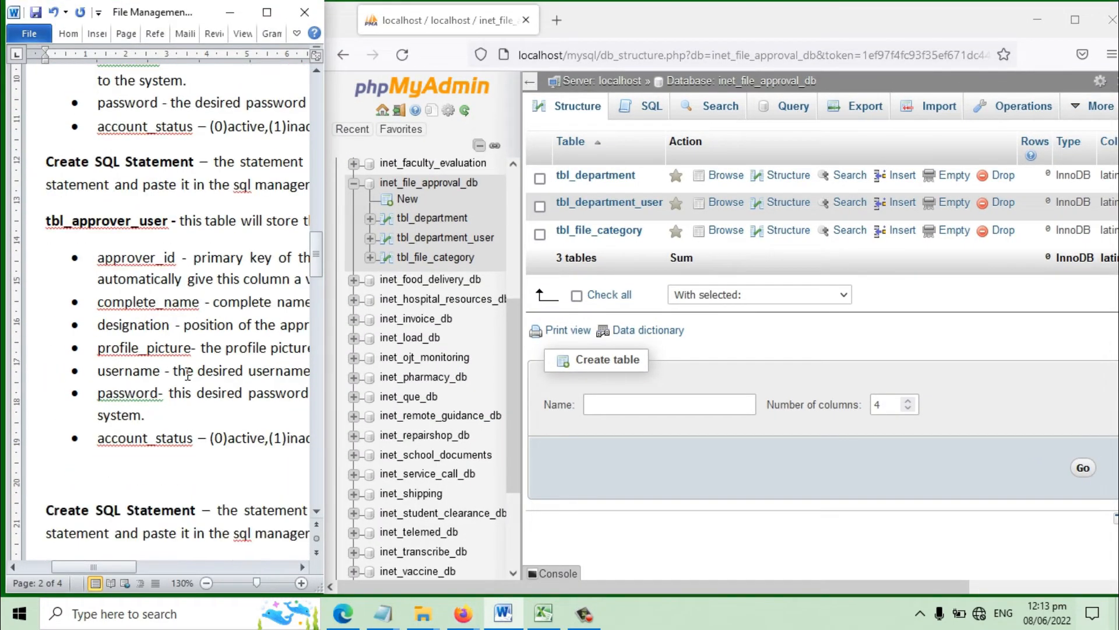
{"action": "left_click_drag", "start_coordinate": [174, 228], "coordinate": [47, 229]}
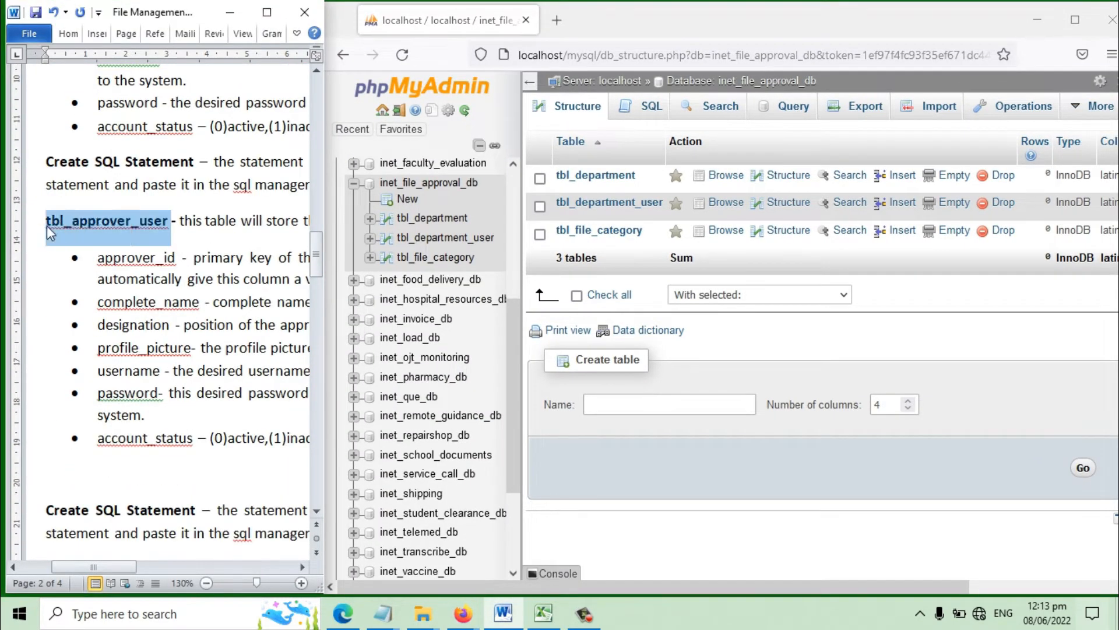
{"action": "left_click", "coordinate": [665, 403]}
{"action": "type", "text": "tbl_approve"}
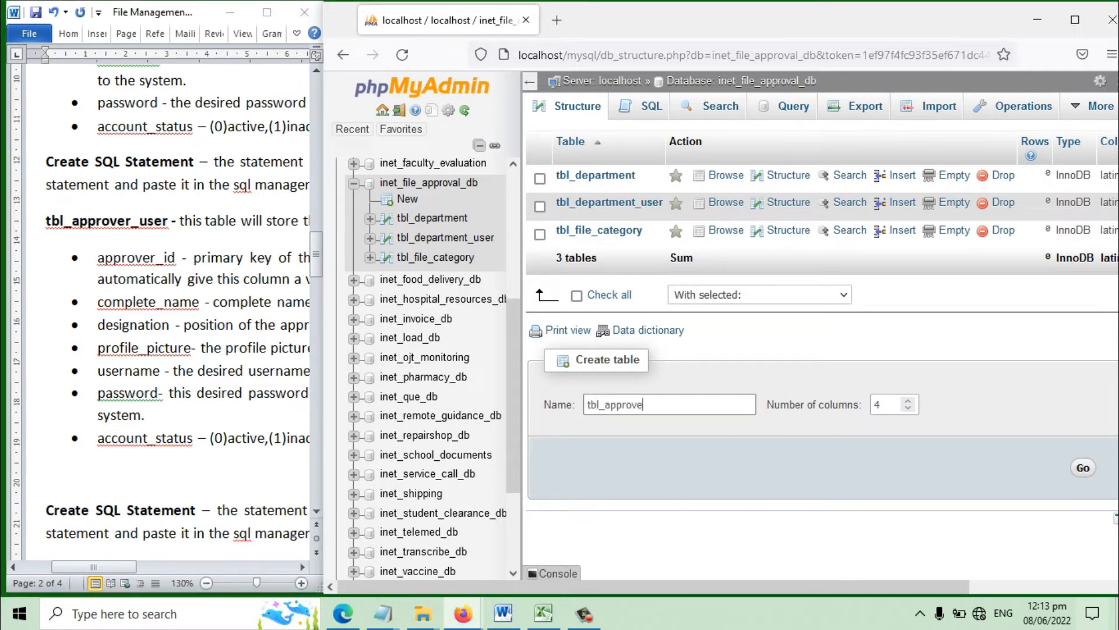
{"action": "type", "text": "r_user"}
{"action": "double_click", "coordinate": [880, 405]}
{"action": "type", "text": "7"}
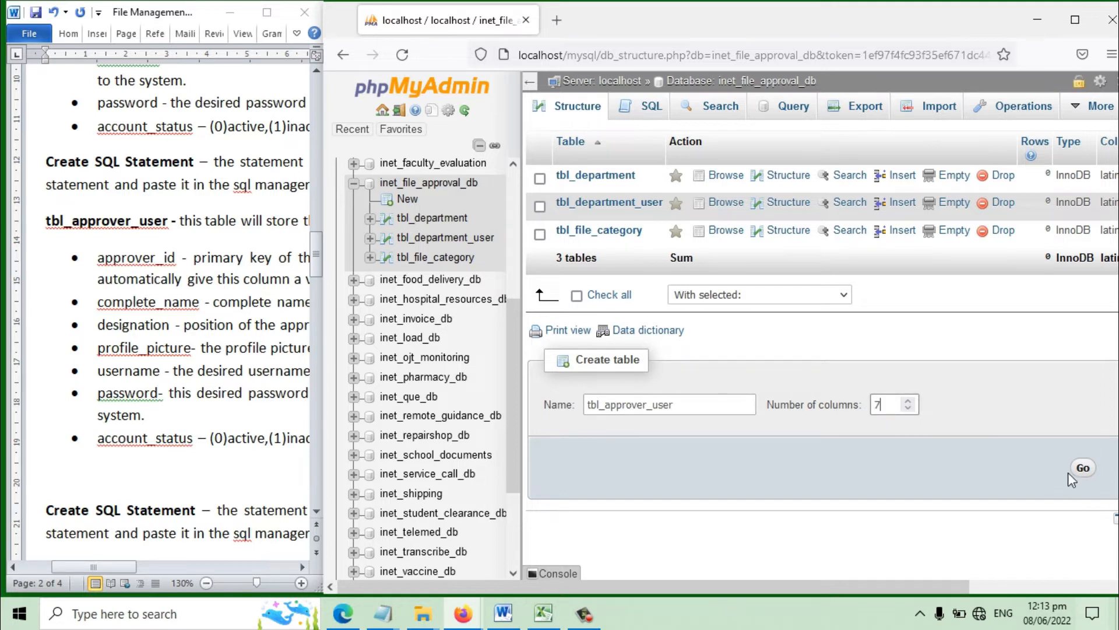
{"action": "left_click", "coordinate": [1072, 470]}
Define the first column of tbl_approver_user as approver_id with a length of 11.
{"action": "left_click", "coordinate": [594, 251]}
{"action": "type", "text": "approver"}
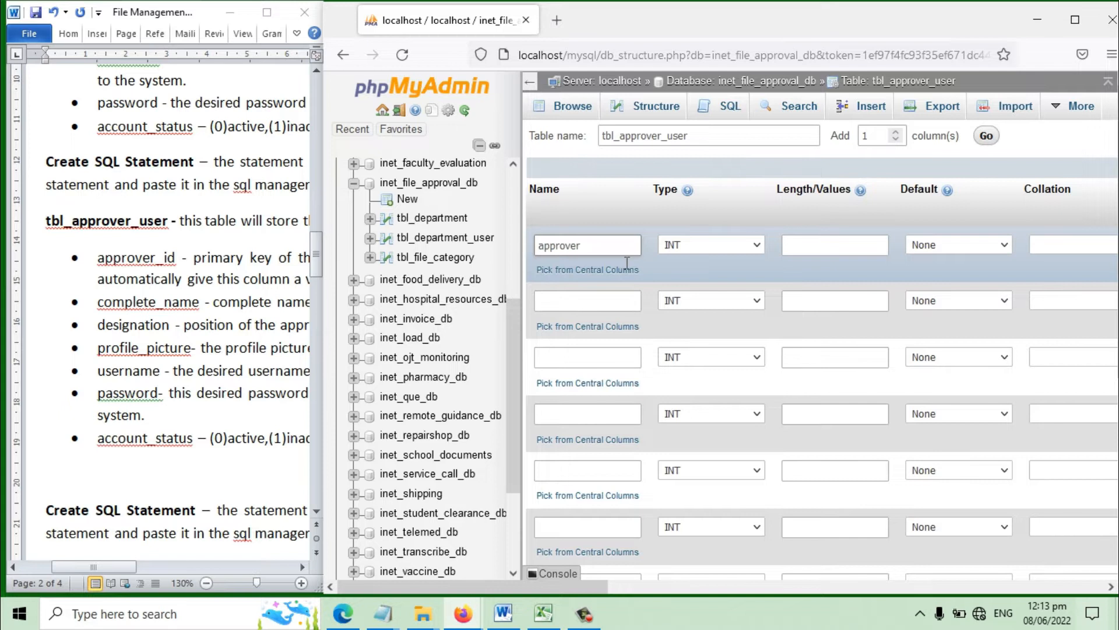
{"action": "type", "text": "_id"}
{"action": "left_click", "coordinate": [845, 247]}
{"action": "type", "text": "11"}
Define the second column of tbl_approver_user as complete_name, type VARCHAR, length 100.
{"action": "left_click", "coordinate": [637, 303]}
{"action": "type", "text": "complete_name"}
{"action": "left_click", "coordinate": [730, 301]}
{"action": "left_click", "coordinate": [677, 342]}
{"action": "left_click", "coordinate": [815, 302]}
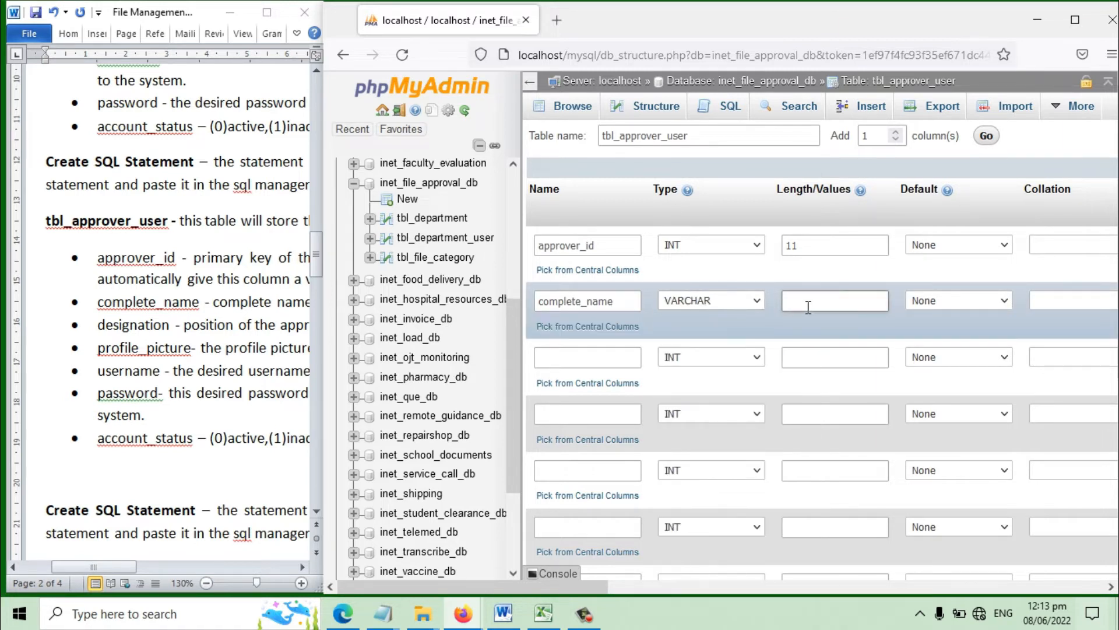
{"action": "type", "text": "100"}
Define the third column of tbl_approver_user as designation, type VARCHAR, length 30.
{"action": "left_click", "coordinate": [636, 363]}
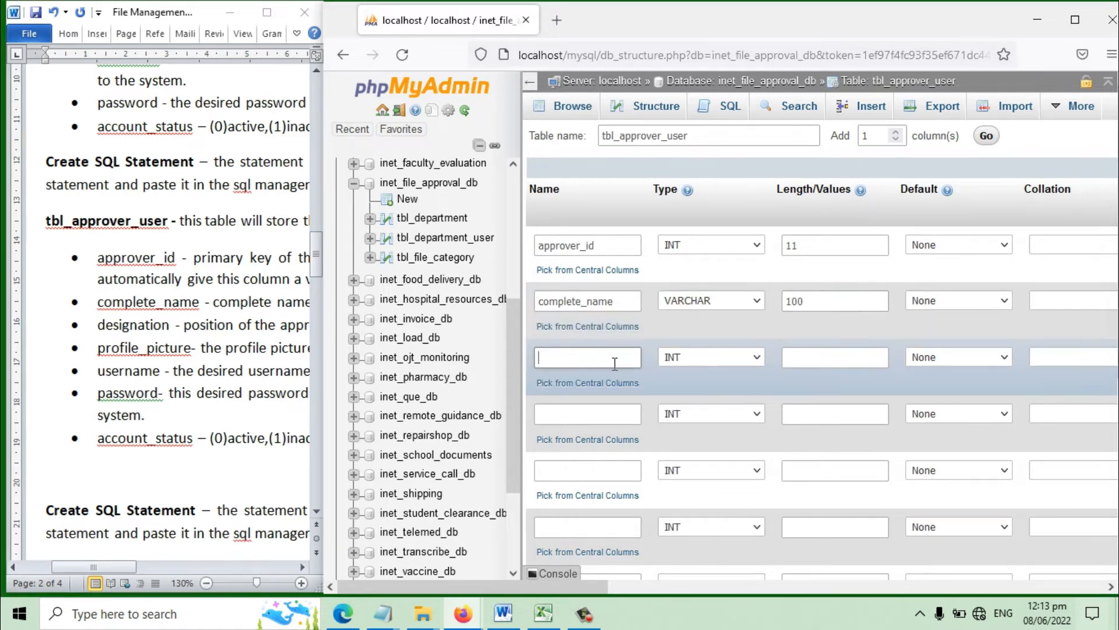
{"action": "type", "text": "designation"}
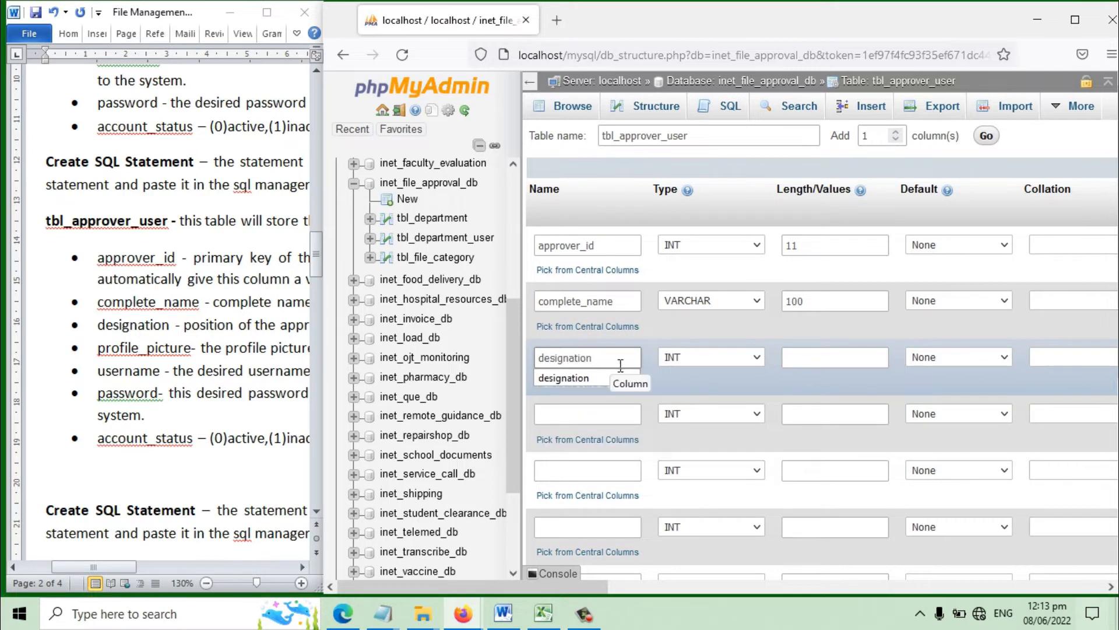
{"action": "left_click", "coordinate": [716, 356]}
{"action": "left_click", "coordinate": [682, 102]}
{"action": "left_click", "coordinate": [839, 357]}
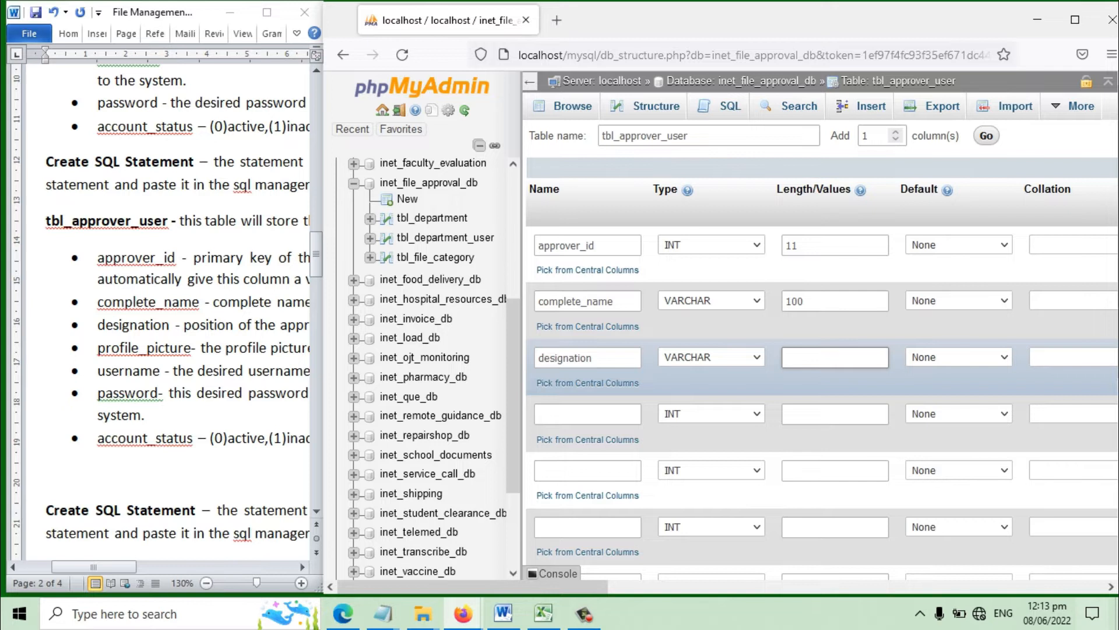
{"action": "type", "text": "30"}
Define the fourth column of tbl_approver_user as profile_picture with the type LONGBLOB.
{"action": "left_click", "coordinate": [616, 414]}
{"action": "type", "text": "profile_picture"}
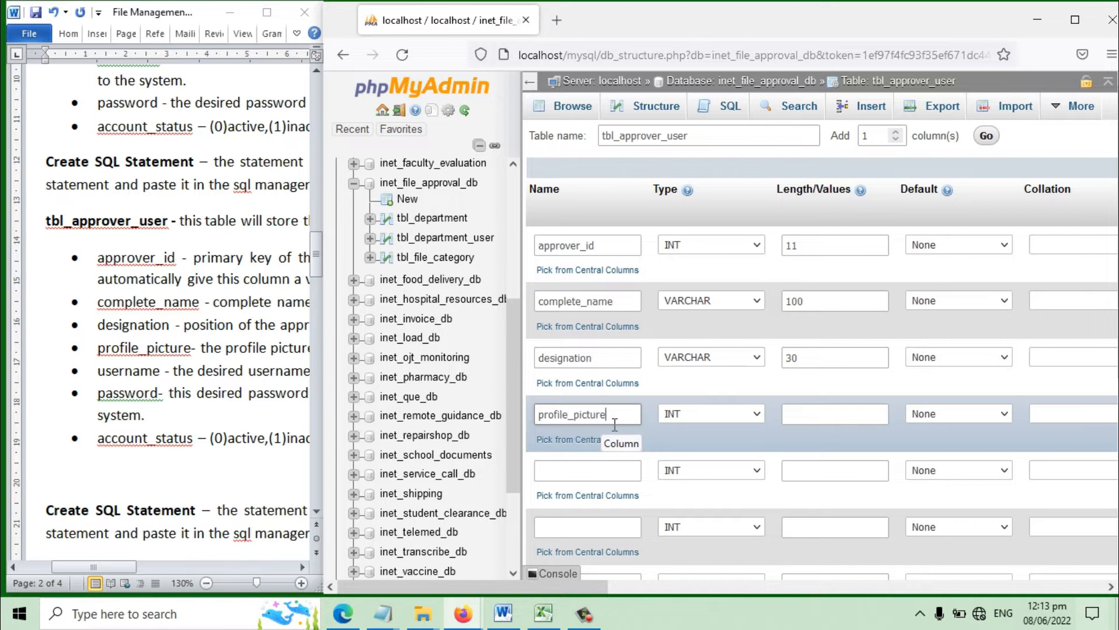
{"action": "left_click", "coordinate": [682, 415]}
{"action": "key", "text": "l"}
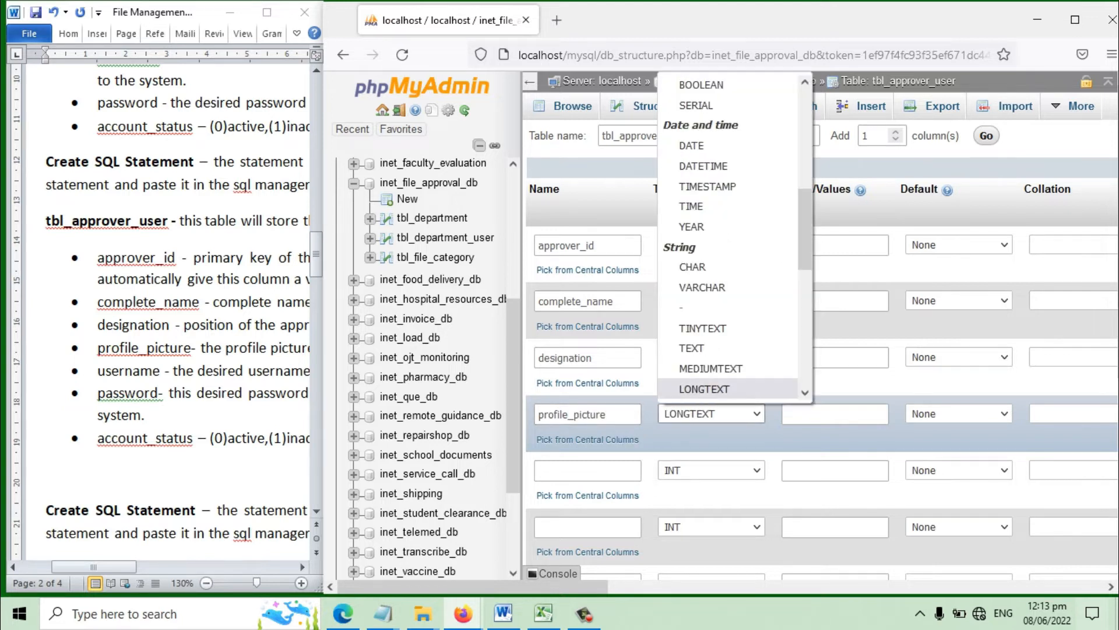
{"action": "scroll", "coordinate": [764, 382], "scroll_direction": "down", "scroll_amount": 3}
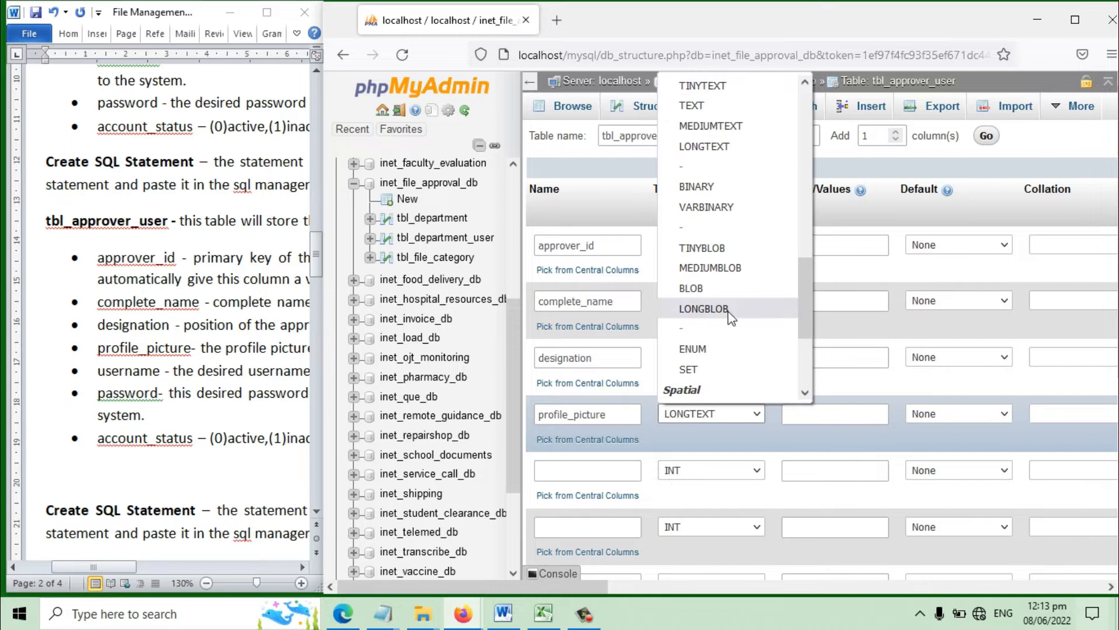
{"action": "key", "text": "Escape"}
{"action": "key", "text": "l"}
Define the fifth column of tbl_approver_user as username, type VARCHAR, length 30.
{"action": "left_click", "coordinate": [615, 471]}
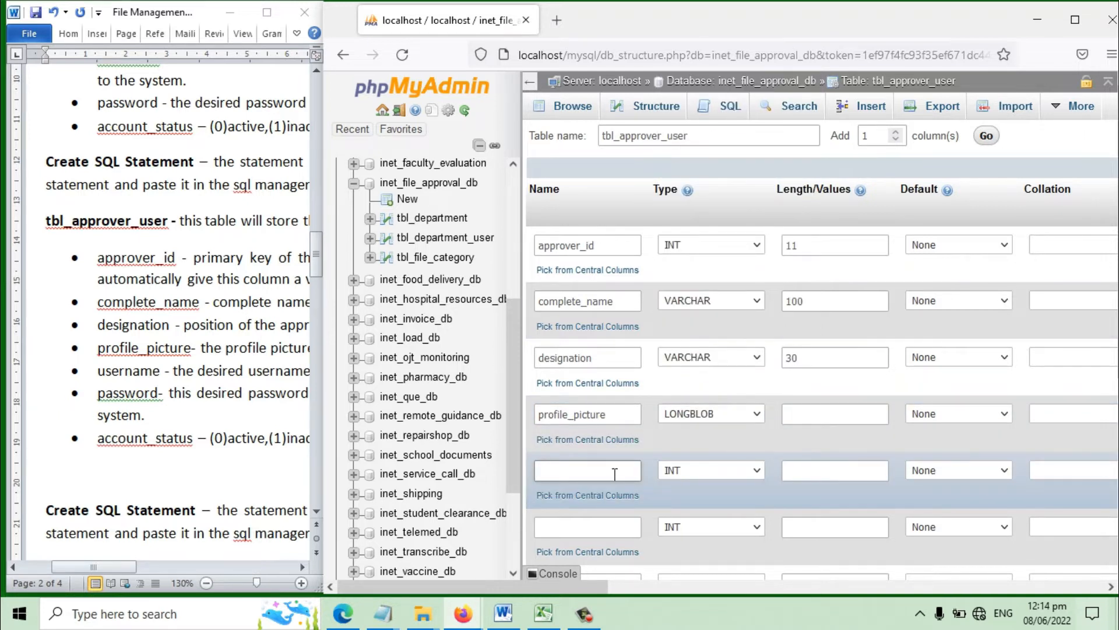
{"action": "type", "text": "username"}
{"action": "left_click", "coordinate": [695, 473]}
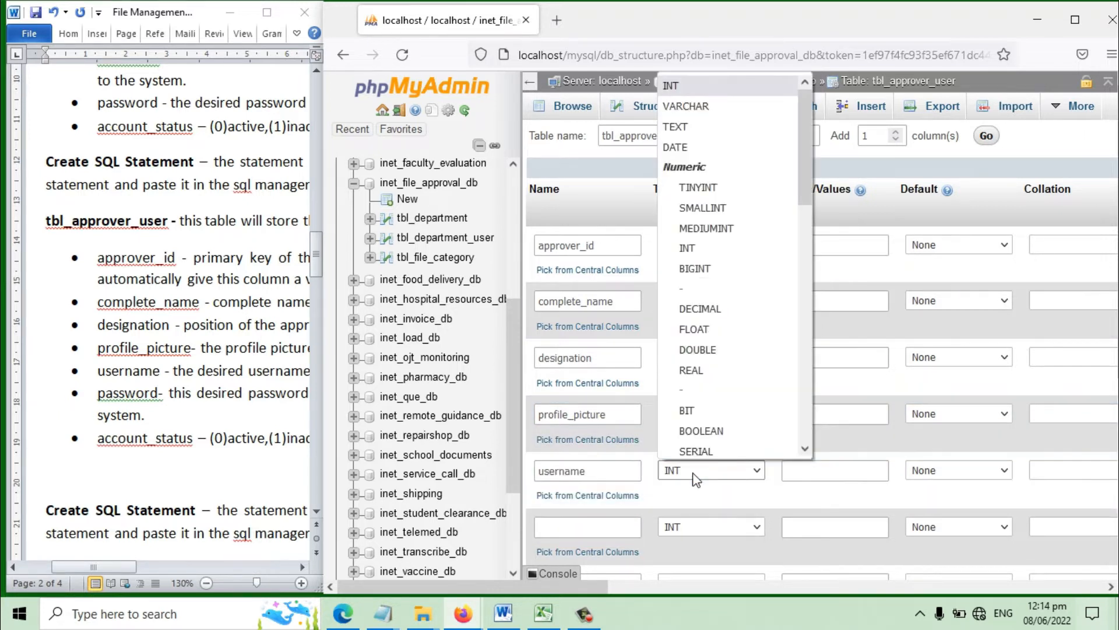
{"action": "key", "text": "Down"}
{"action": "key", "text": "Return"}
{"action": "left_click", "coordinate": [814, 476]}
{"action": "type", "text": "30"}
Define the sixth column of tbl_approver_user as password with the type TEXT.
{"action": "left_click", "coordinate": [602, 527]}
{"action": "type", "text": "password"}
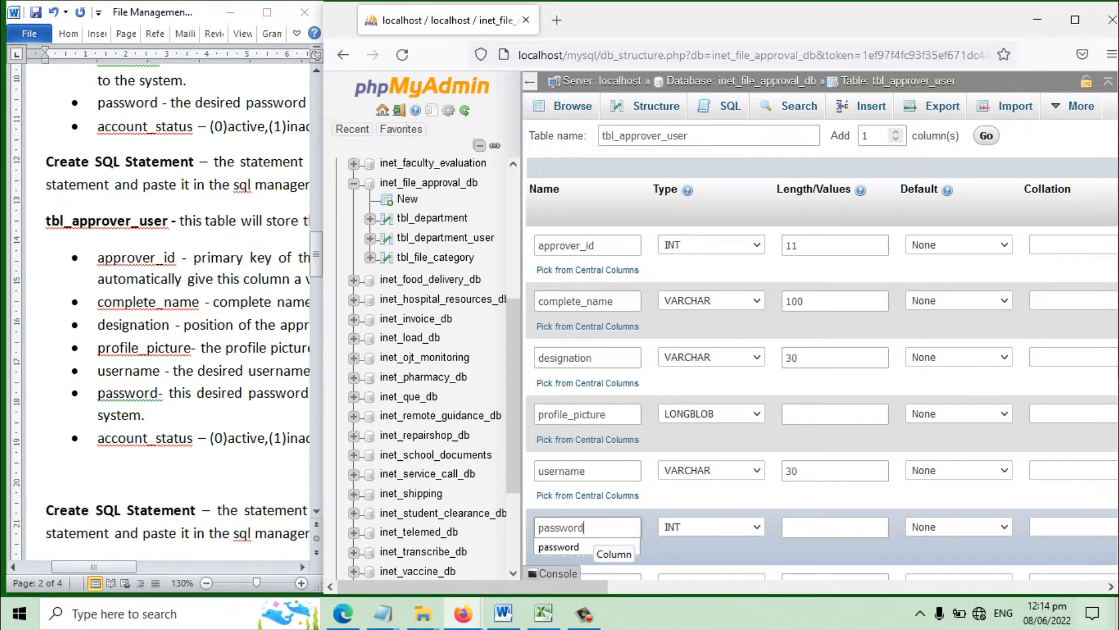
{"action": "scroll", "coordinate": [604, 525], "scroll_direction": "down", "scroll_amount": 2}
{"action": "left_click", "coordinate": [690, 447]}
{"action": "key", "text": "t"}
{"action": "key", "text": "Return"}
Define the last column of tbl_approver_user as account_status with a length of 1.
{"action": "left_click", "coordinate": [599, 504]}
{"action": "type", "text": "account_status"}
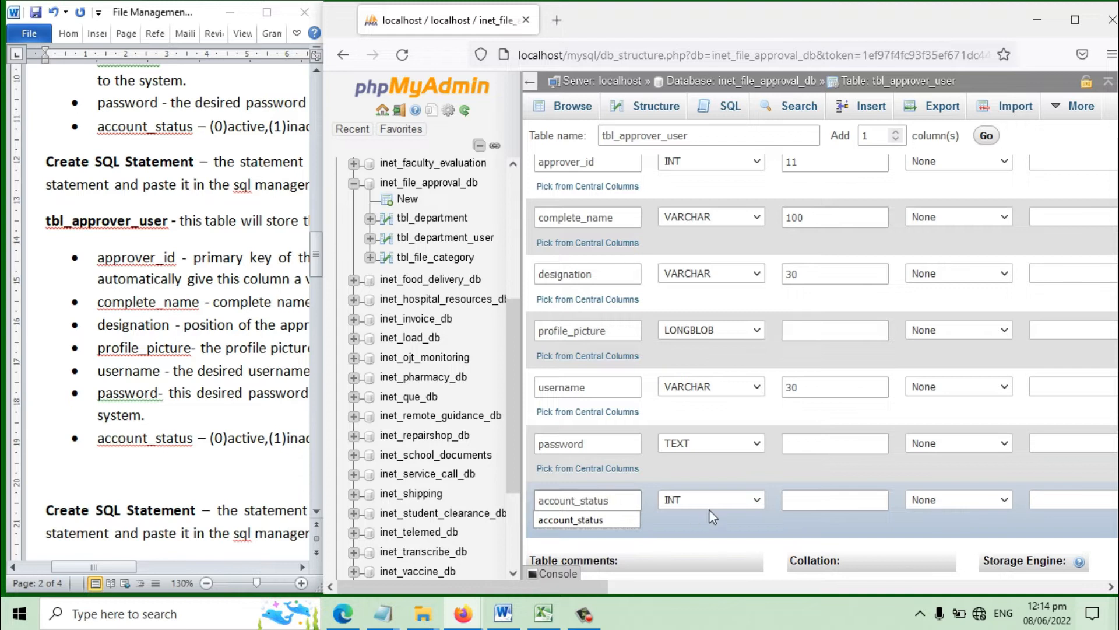
{"action": "key", "text": "Tab"}
{"action": "key", "text": "Tab"}
{"action": "type", "text": "1"}
Make approver_id the auto-increment primary key and save the tbl_approver_user table.
{"action": "left_click", "coordinate": [1076, 19]}
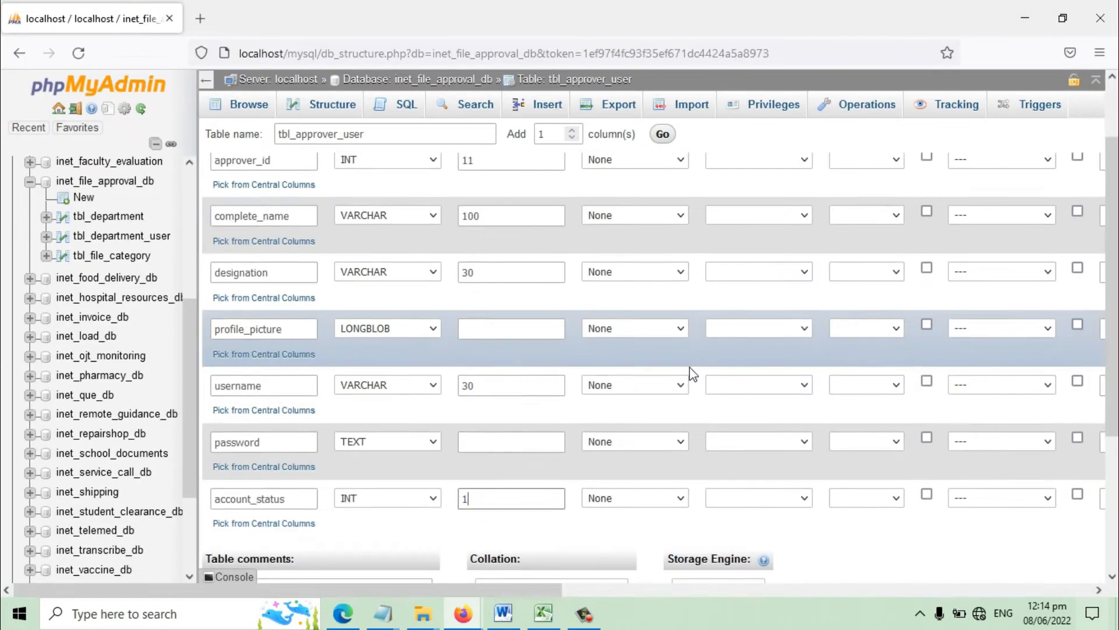
{"action": "scroll", "coordinate": [340, 258], "scroll_direction": "up", "scroll_amount": 2}
{"action": "left_click", "coordinate": [1077, 239]}
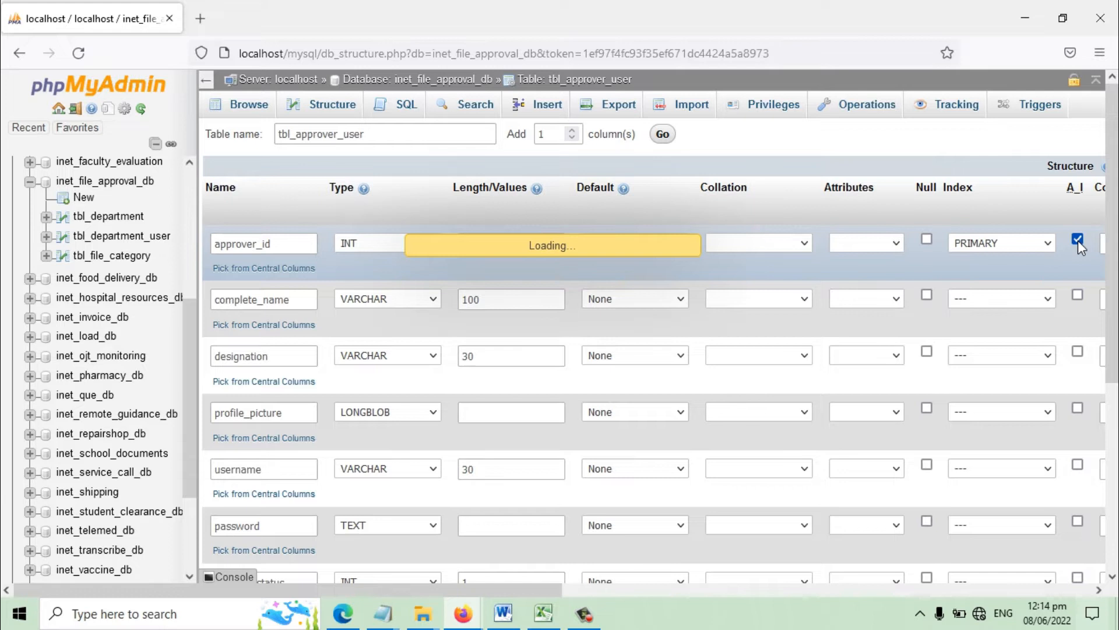
{"action": "left_click", "coordinate": [637, 422]}
{"action": "scroll", "coordinate": [1003, 364], "scroll_direction": "down", "scroll_amount": 5}
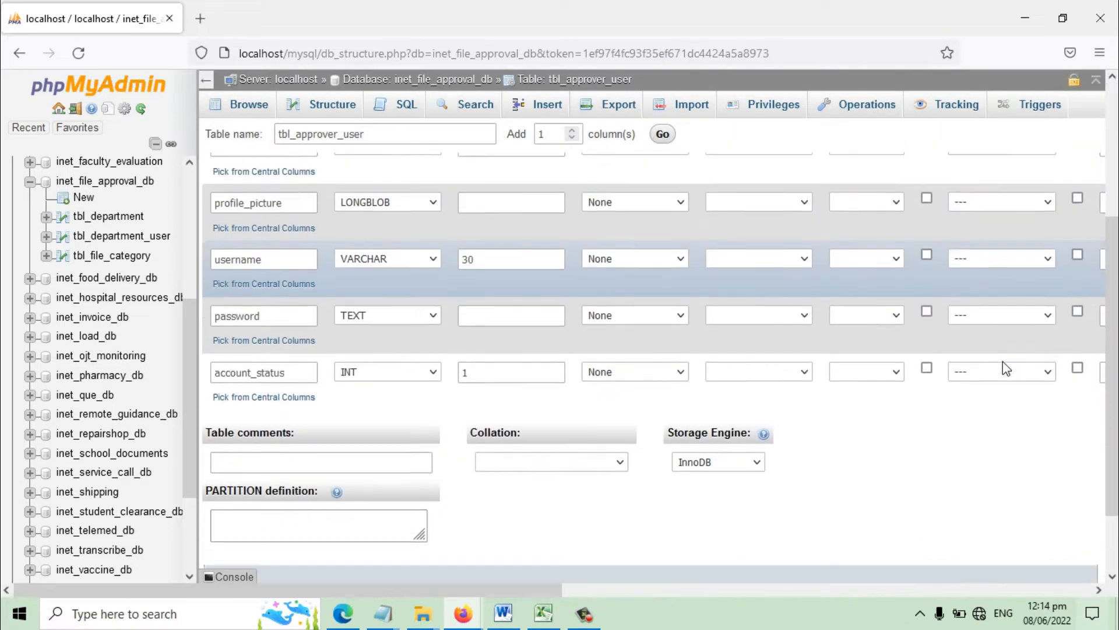
{"action": "left_click", "coordinate": [1058, 552]}
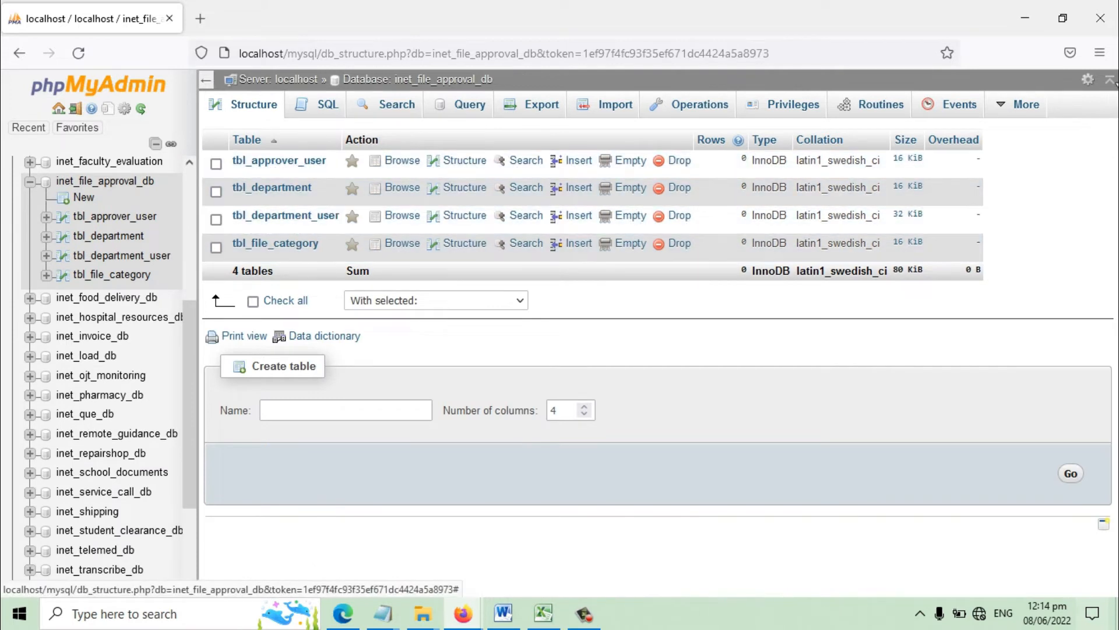
Find the next table in the document and start it in the database as tbl_file_management with 13 columns.
{"action": "left_click", "coordinate": [1063, 18]}
{"action": "left_click", "coordinate": [62, 455]}
{"action": "scroll", "coordinate": [65, 455], "scroll_direction": "down", "scroll_amount": 6}
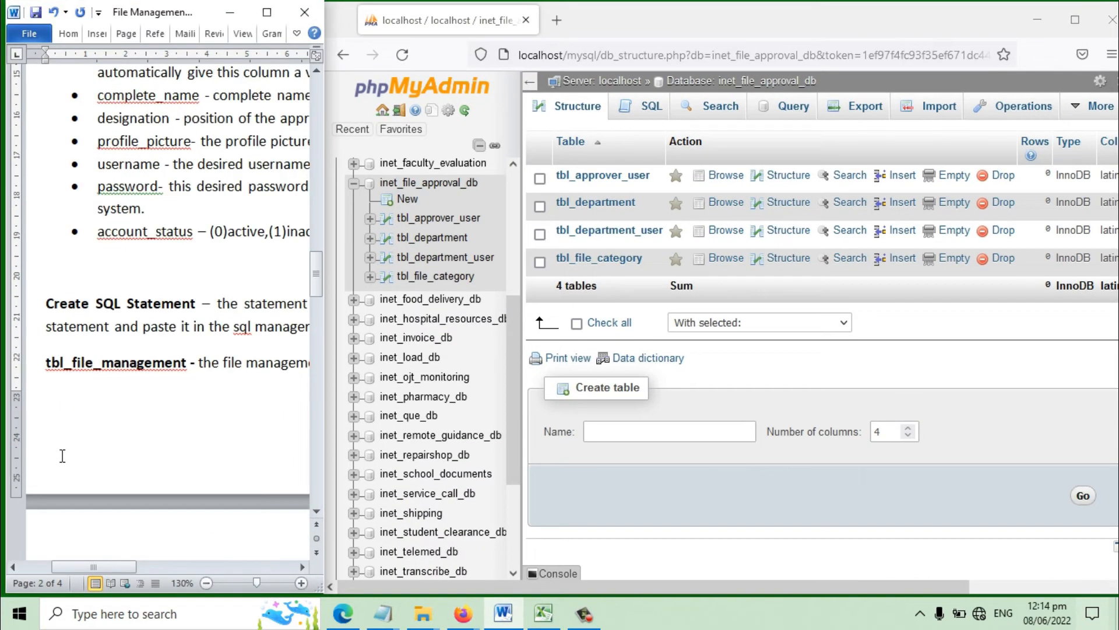
{"action": "left_click_drag", "start_coordinate": [189, 160], "coordinate": [44, 169]}
{"action": "left_click", "coordinate": [668, 436]}
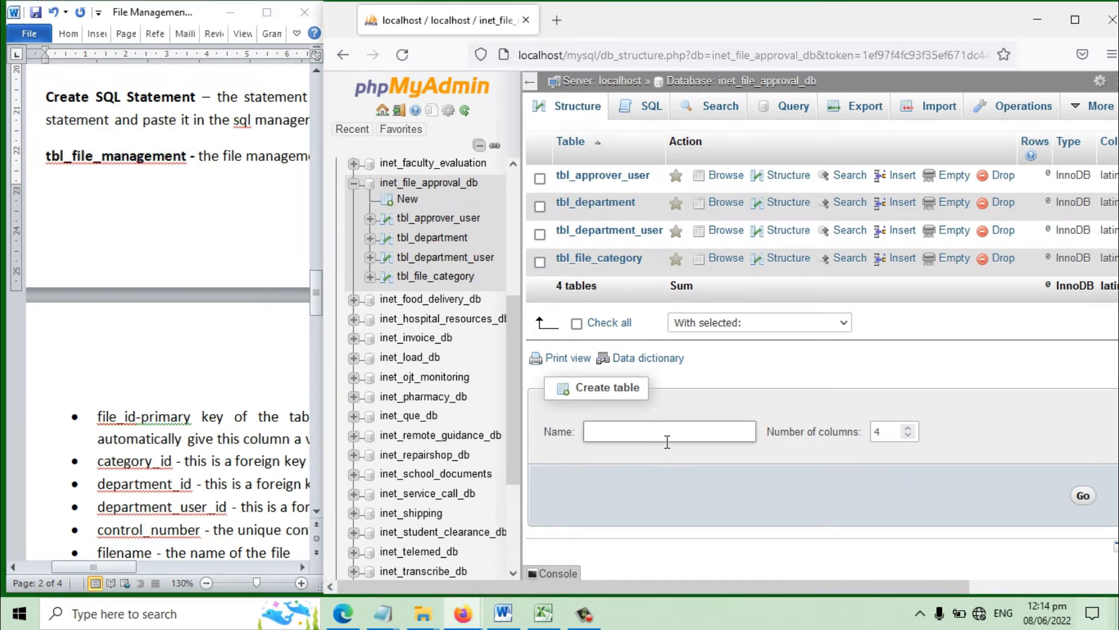
{"action": "type", "text": "tbl-fil"}
{"action": "type", "text": "_file"}
{"action": "type", "text": "_management"}
{"action": "scroll", "coordinate": [198, 513], "scroll_direction": "down", "scroll_amount": 3}
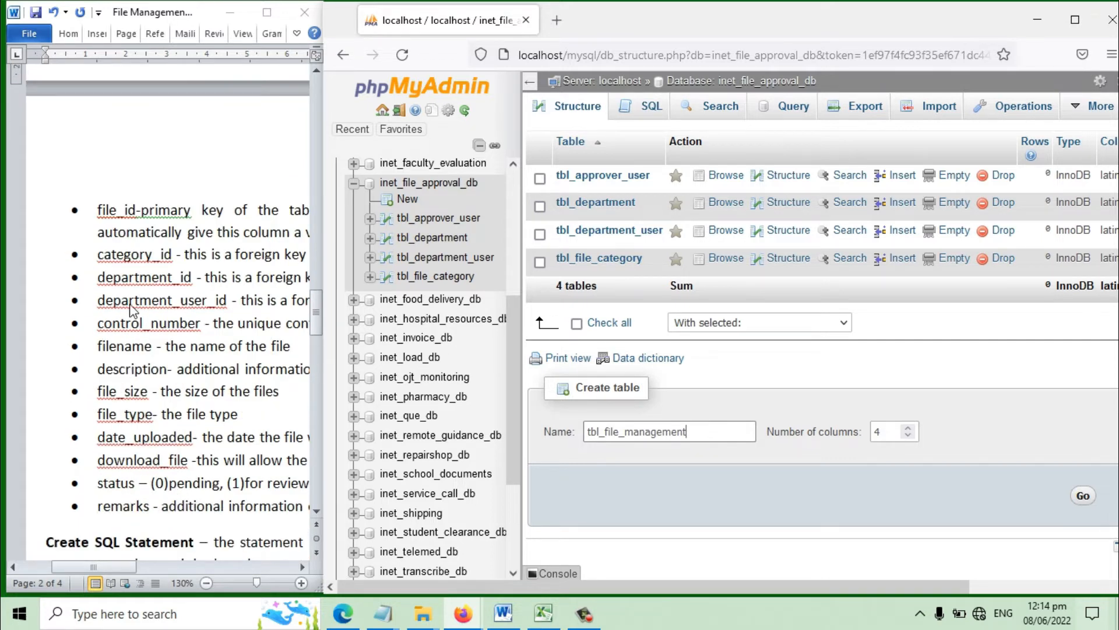
{"action": "double_click", "coordinate": [892, 432]}
{"action": "type", "text": "1"}
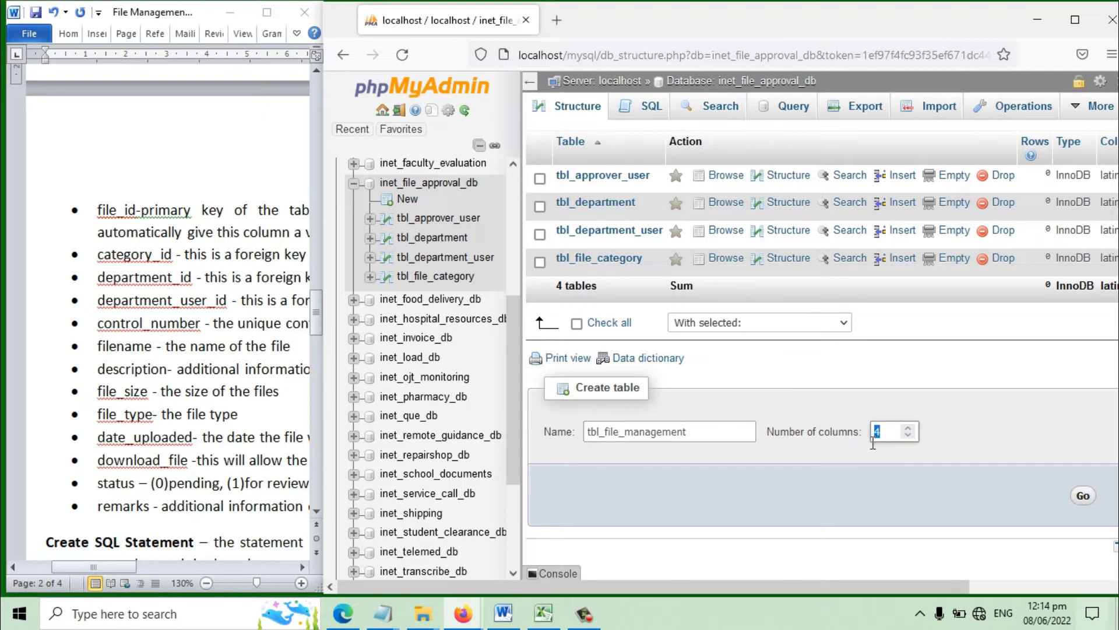
{"action": "type", "text": "3"}
{"action": "left_click", "coordinate": [1082, 495]}
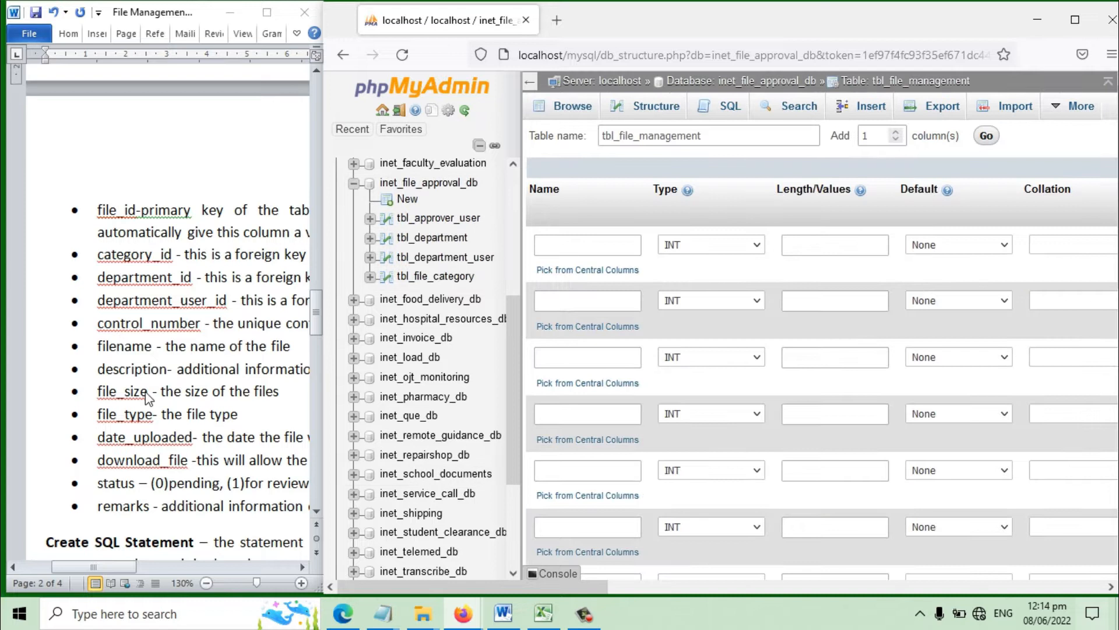
Define the first column of tbl_file_management as file_id with a length of 11.
{"action": "scroll", "coordinate": [156, 400], "scroll_direction": "up", "scroll_amount": 3}
{"action": "scroll", "coordinate": [155, 400], "scroll_direction": "down", "scroll_amount": 2}
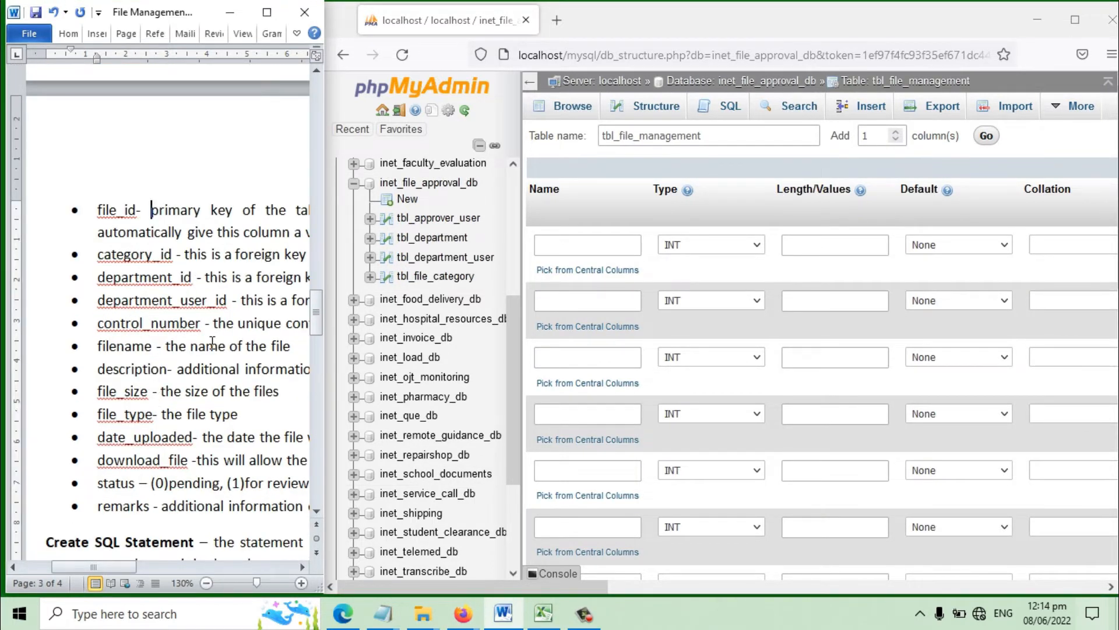
{"action": "left_click", "coordinate": [587, 247]}
{"action": "type", "text": "file_id"}
{"action": "left_click", "coordinate": [816, 245]}
{"action": "type", "text": "11"}
Define the second column of tbl_file_management as category_id with a length of 11.
{"action": "left_click", "coordinate": [590, 303]}
{"action": "type", "text": "category_id"}
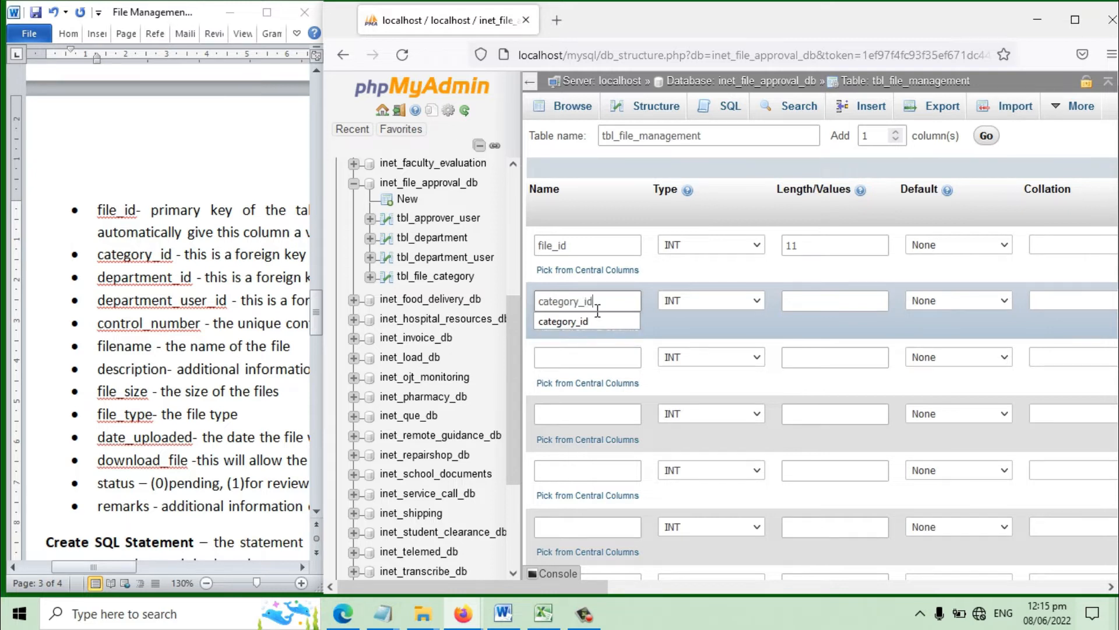
{"action": "left_click", "coordinate": [787, 301]}
{"action": "type", "text": "11"}
Define the third column of tbl_file_management as department_id with a length of 11.
{"action": "left_click", "coordinate": [572, 353]}
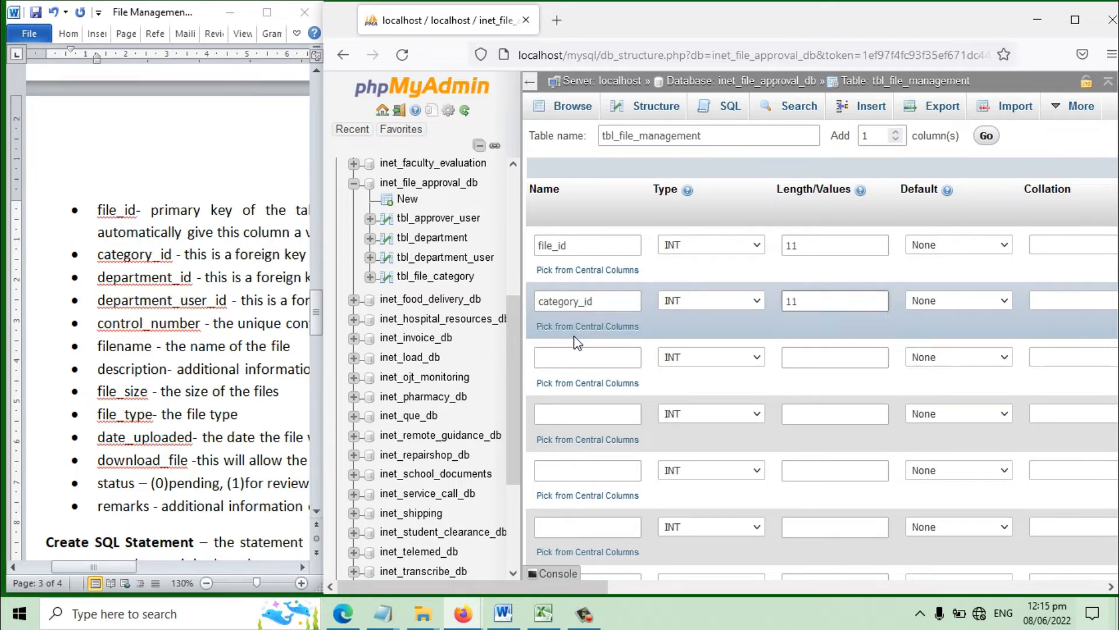
{"action": "type", "text": "depar"}
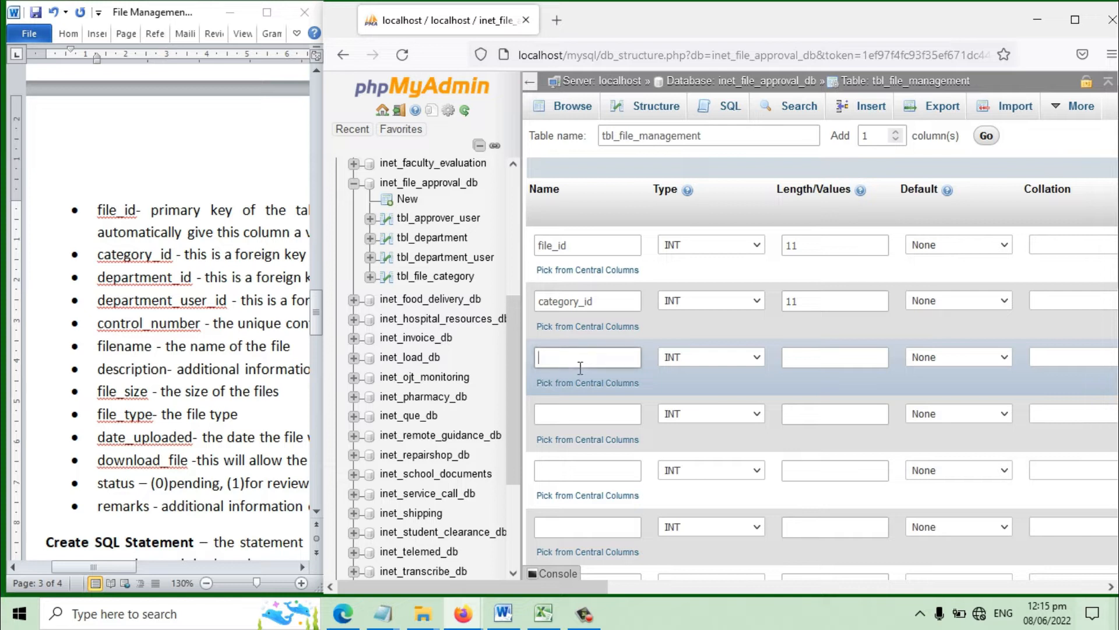
{"action": "type", "text": "tment_id"}
{"action": "key", "text": "Tab"}
{"action": "key", "text": "Tab"}
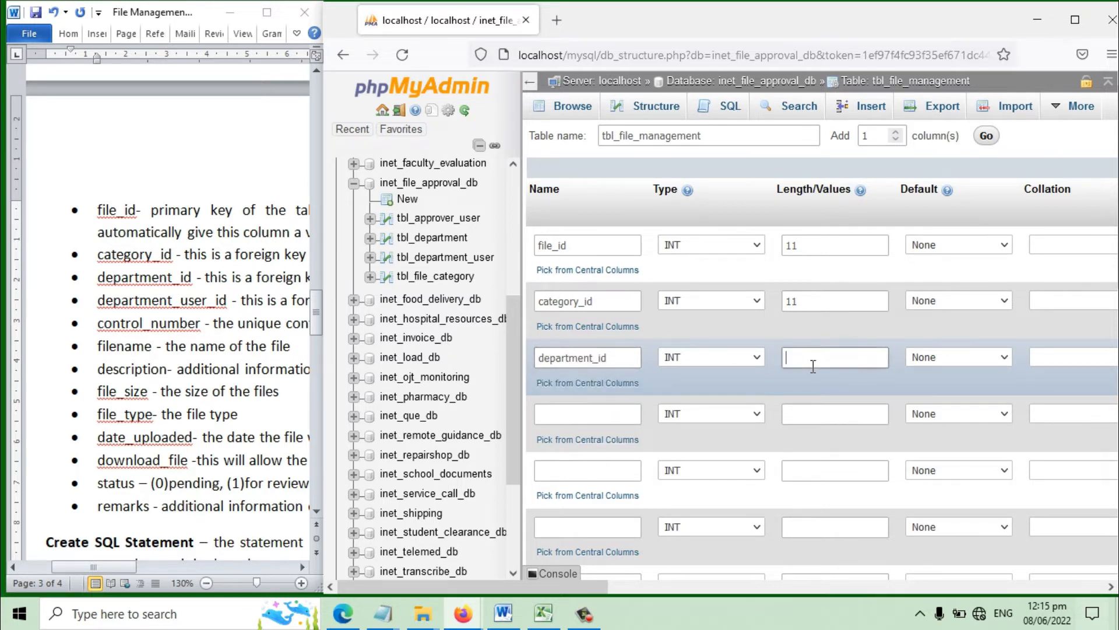
{"action": "type", "text": "11"}
Define the fourth column of tbl_file_management as department_user_id with a length of 11.
{"action": "left_click", "coordinate": [584, 415]}
{"action": "type", "text": "department_user_"}
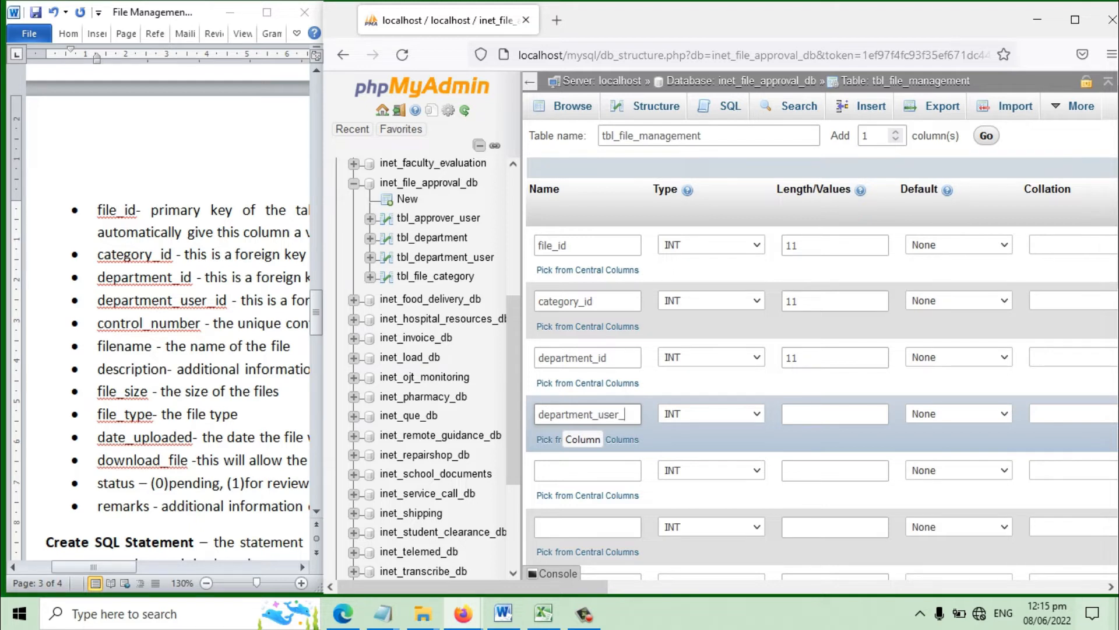
{"action": "left_click", "coordinate": [816, 415]}
{"action": "type", "text": "11"}
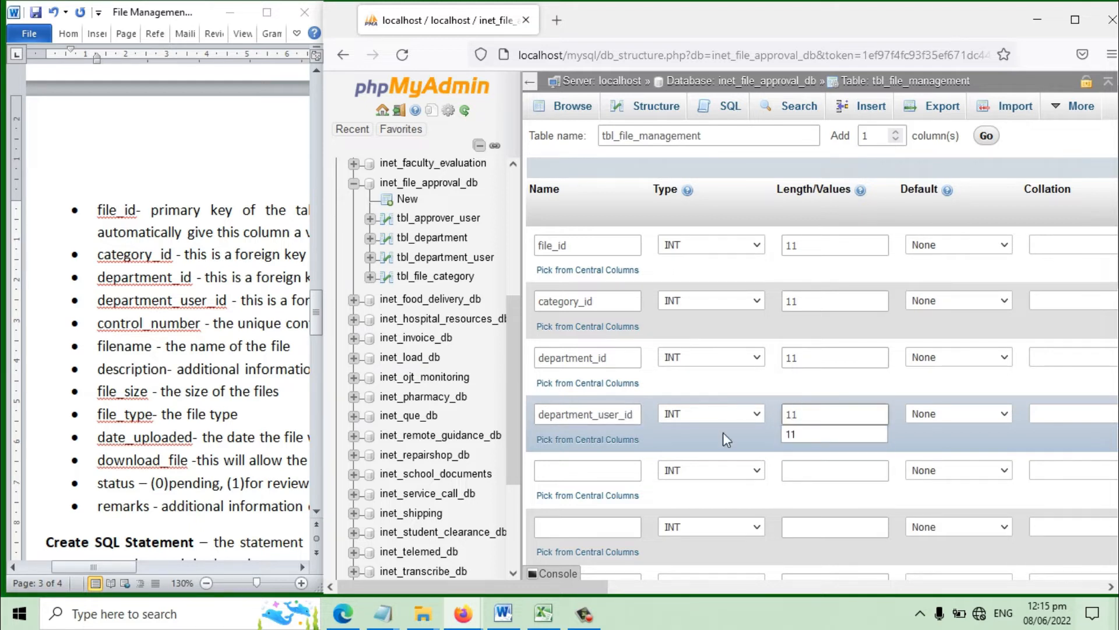
Define the fifth column of tbl_file_management as control_number, type VARCHAR with a length of 15.
{"action": "left_click", "coordinate": [590, 474]}
{"action": "type", "text": "control"}
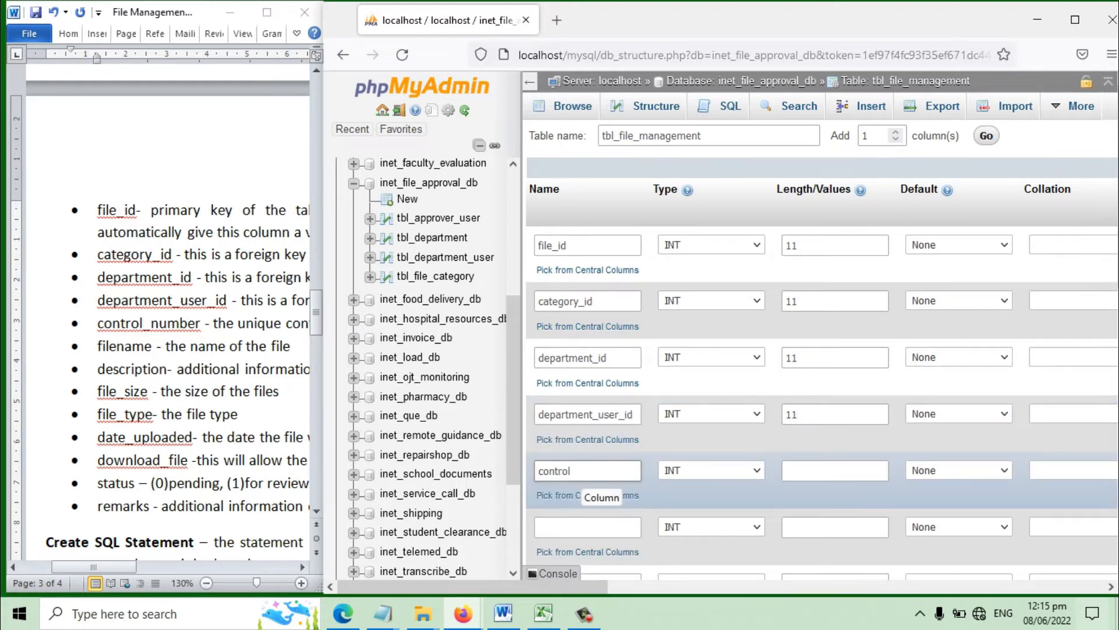
{"action": "type", "text": "_number"}
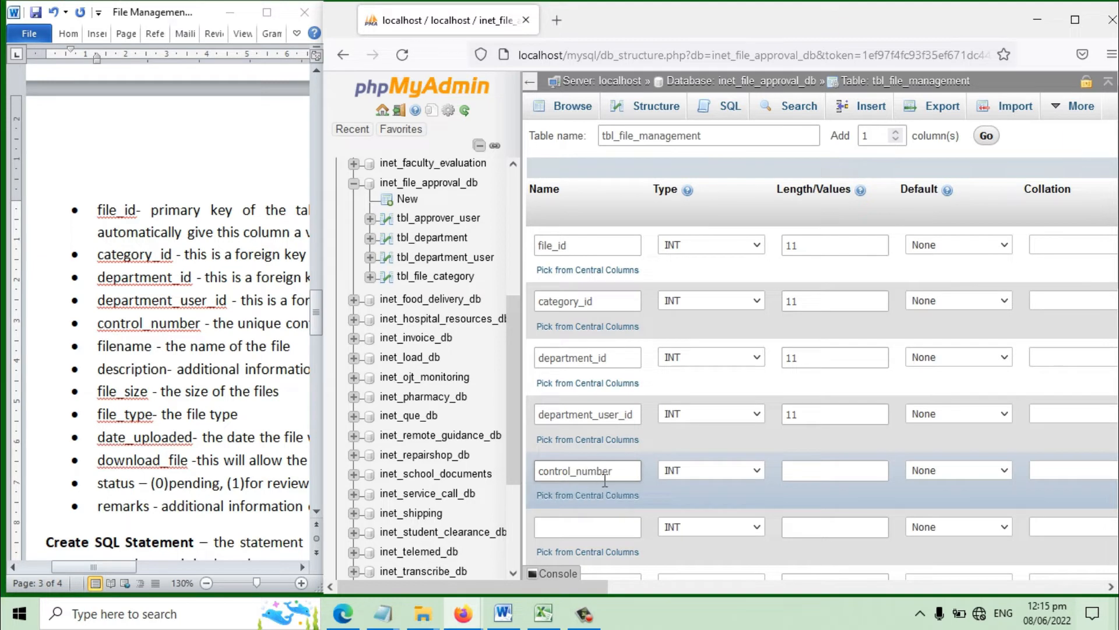
{"action": "left_click", "coordinate": [708, 471]}
{"action": "key", "text": "Down"}
{"action": "left_click", "coordinate": [854, 477]}
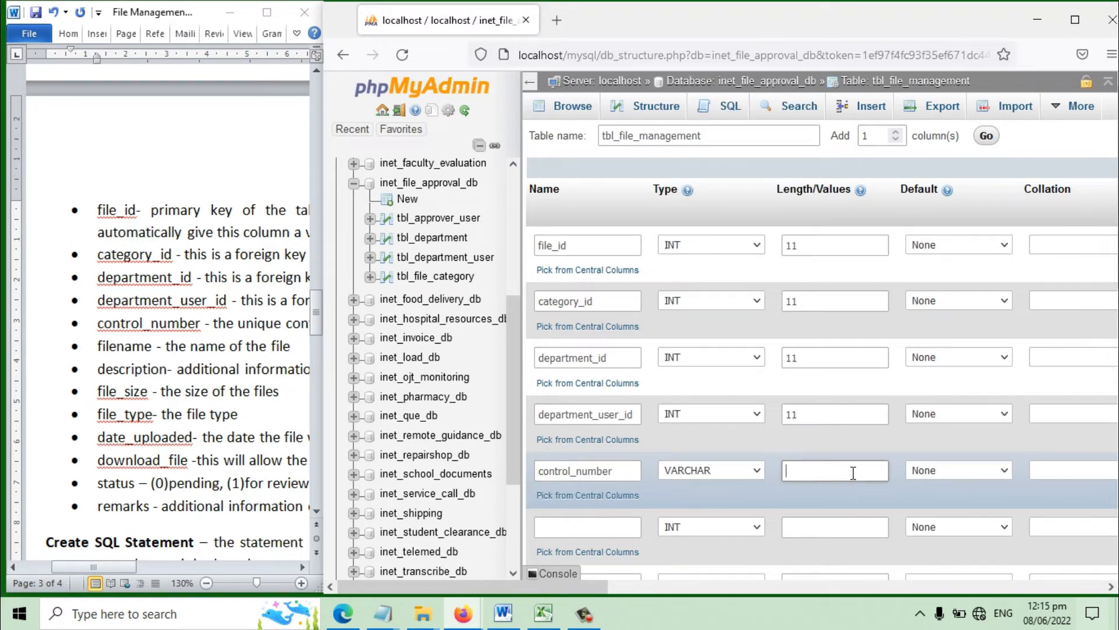
{"action": "type", "text": "15"}
Define the sixth column of tbl_file_management as filename, type VARCHAR with a length of 50.
{"action": "scroll", "coordinate": [682, 460], "scroll_direction": "down", "scroll_amount": 3}
{"action": "scroll", "coordinate": [682, 455], "scroll_direction": "down", "scroll_amount": 2}
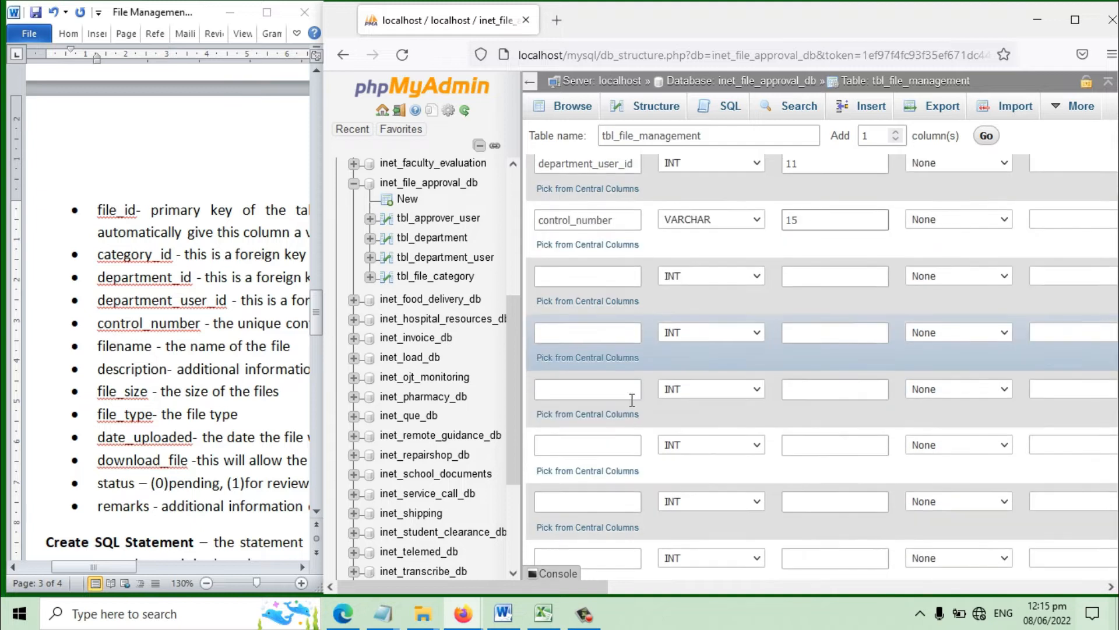
{"action": "left_click", "coordinate": [600, 276]}
{"action": "type", "text": "filename"}
{"action": "left_click", "coordinate": [711, 280]}
{"action": "key", "text": "Down"}
{"action": "left_click", "coordinate": [822, 282]}
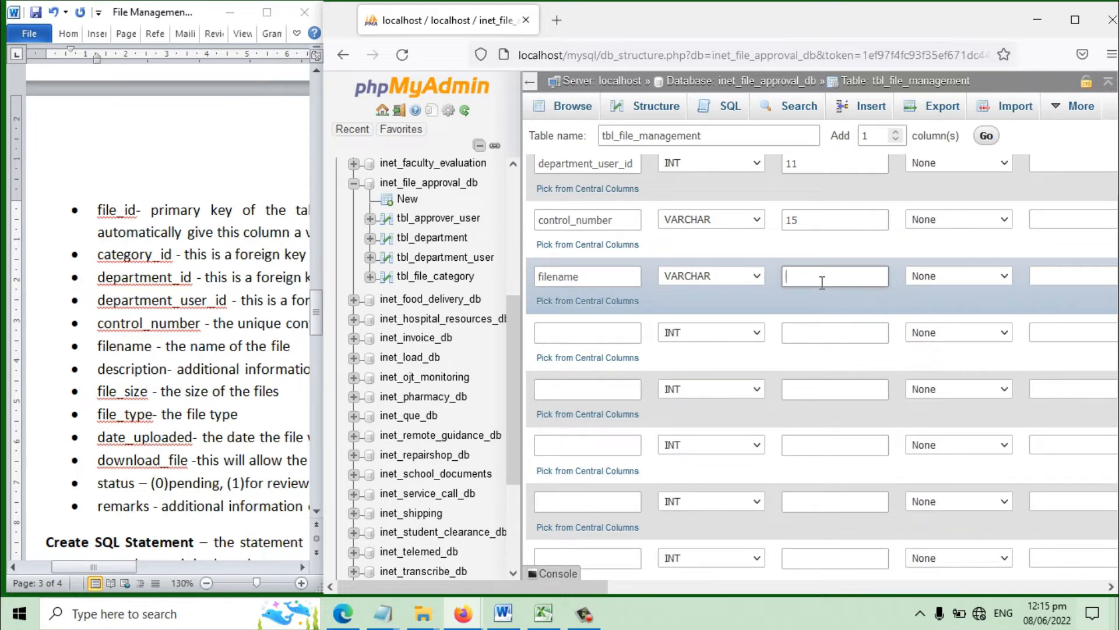
{"action": "type", "text": "50"}
Define the seventh column of tbl_file_management as description, type VARCHAR with a length of 100.
{"action": "left_click", "coordinate": [580, 335]}
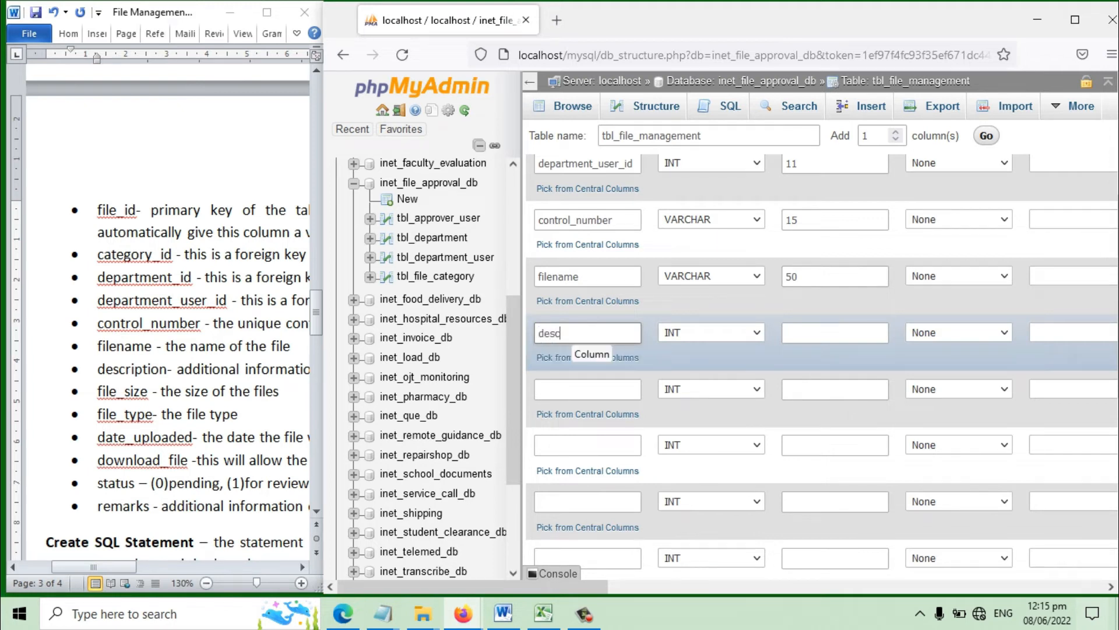
{"action": "type", "text": "description"}
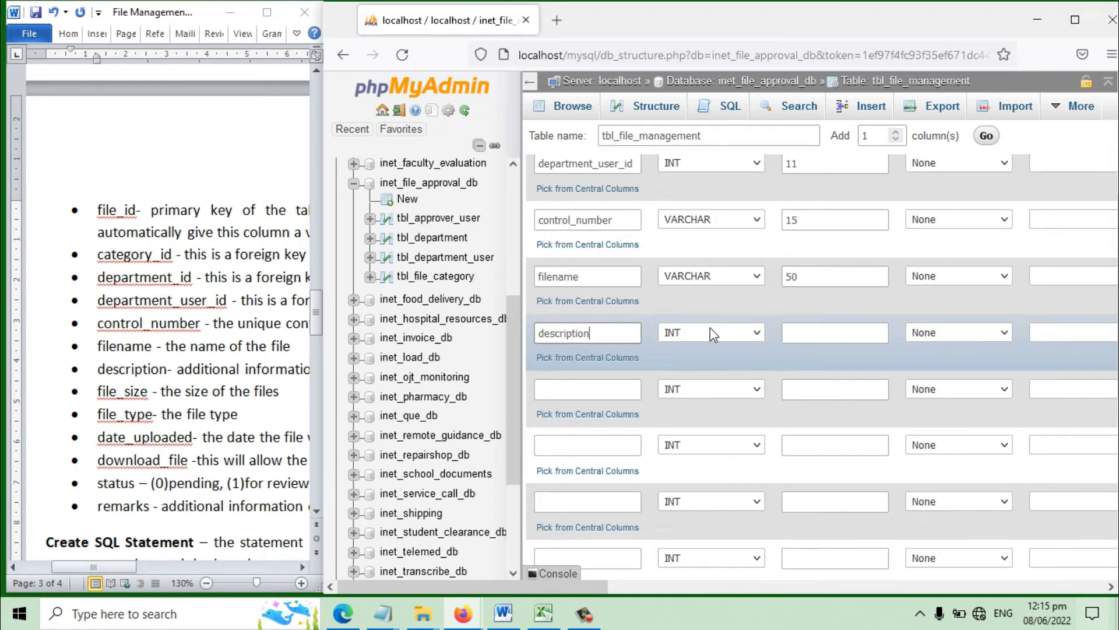
{"action": "left_click", "coordinate": [710, 329]}
{"action": "left_click", "coordinate": [687, 375]}
{"action": "left_click", "coordinate": [869, 337]}
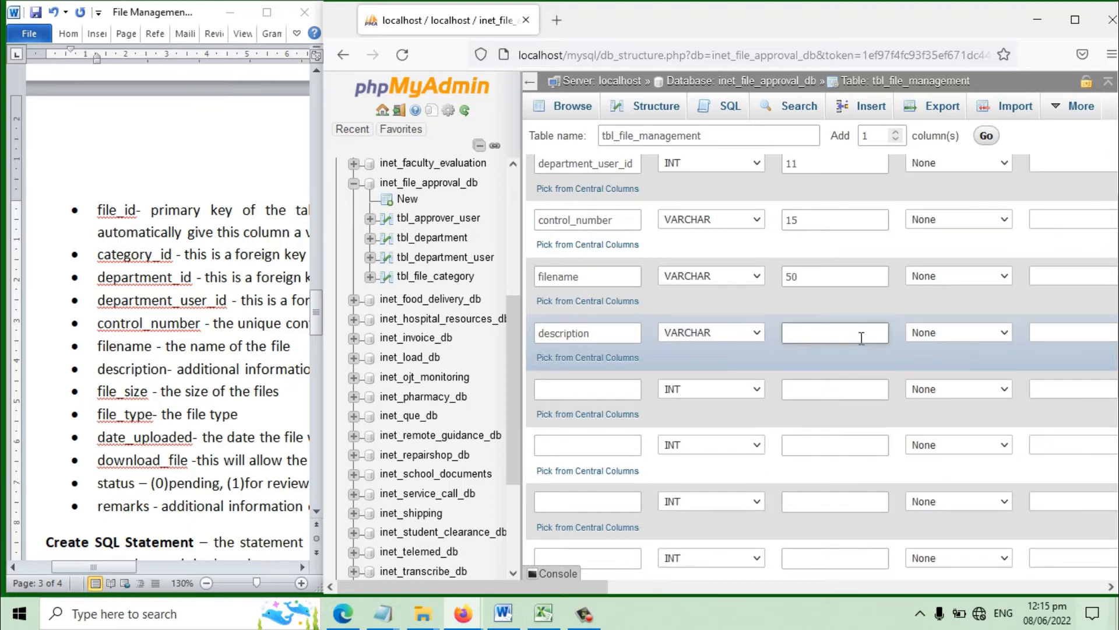
{"action": "type", "text": "100"}
Define the eighth column of tbl_file_management as file_size, type VARCHAR with a length of 10.
{"action": "left_click", "coordinate": [610, 390]}
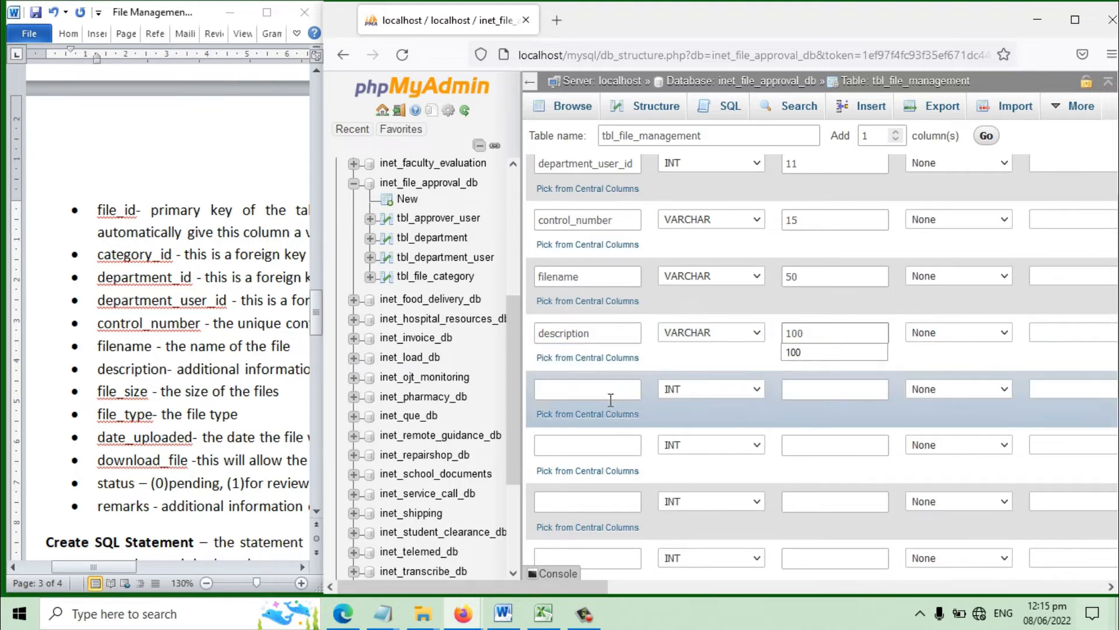
{"action": "type", "text": "file_size"}
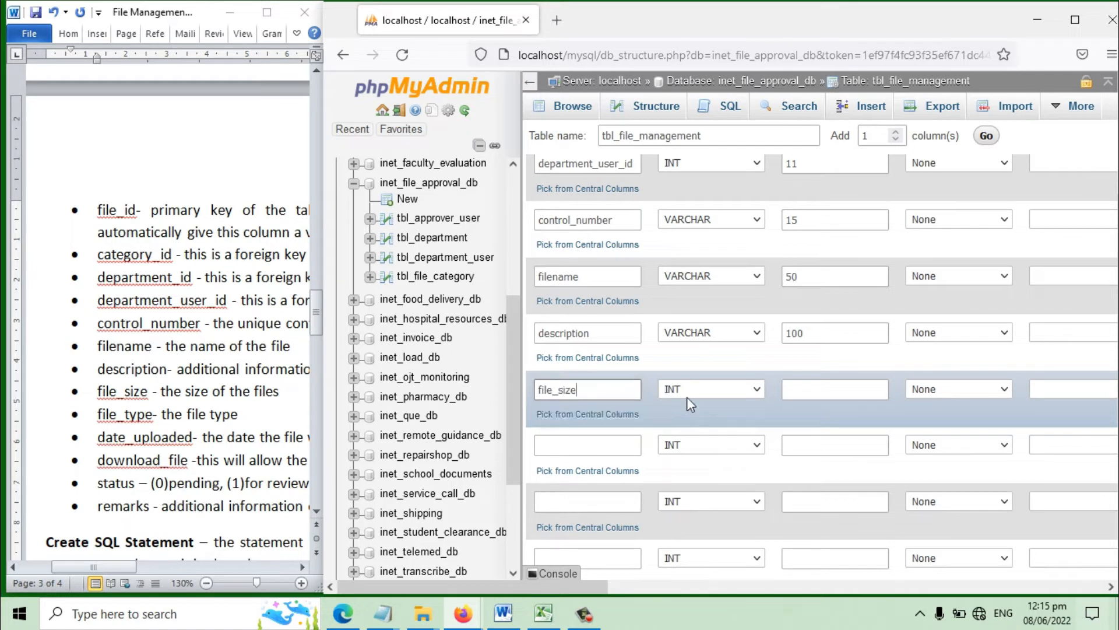
{"action": "left_click", "coordinate": [690, 392]}
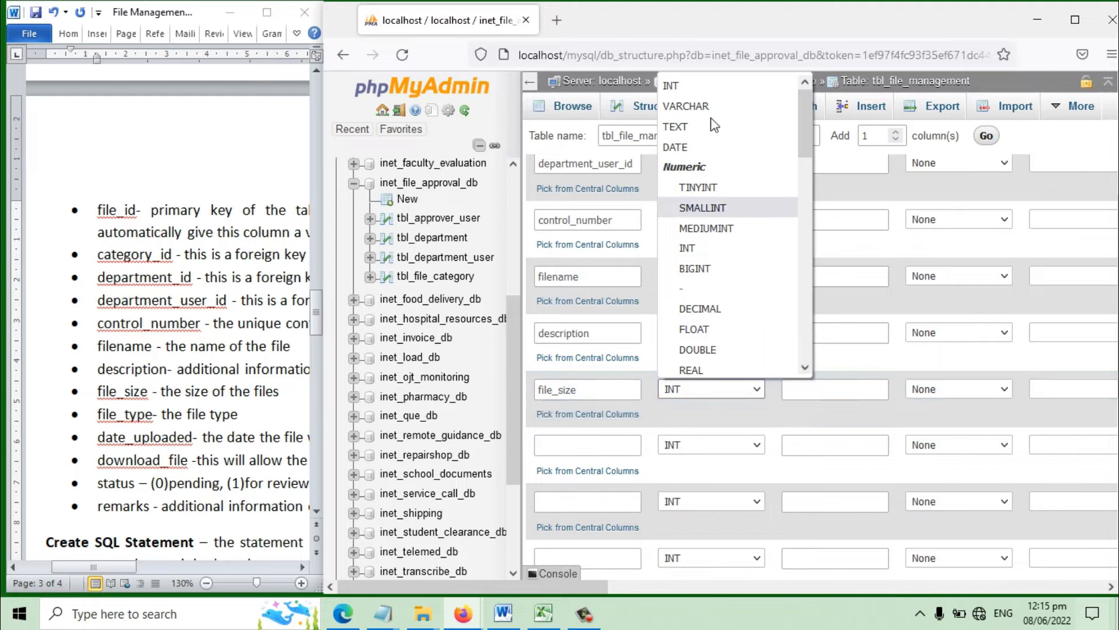
{"action": "left_click", "coordinate": [686, 100]}
{"action": "left_click", "coordinate": [844, 394]}
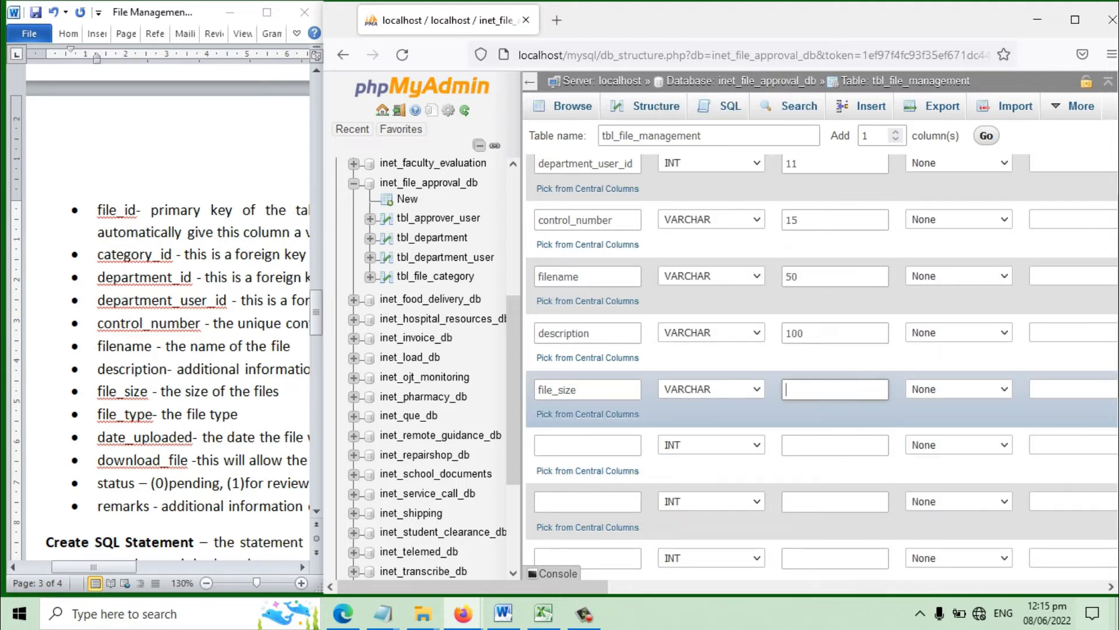
Define the ninth column of tbl_file_management as file_type, type VARCHAR with a length of 5.
{"action": "left_click", "coordinate": [567, 452]}
{"action": "type", "text": "file_type"}
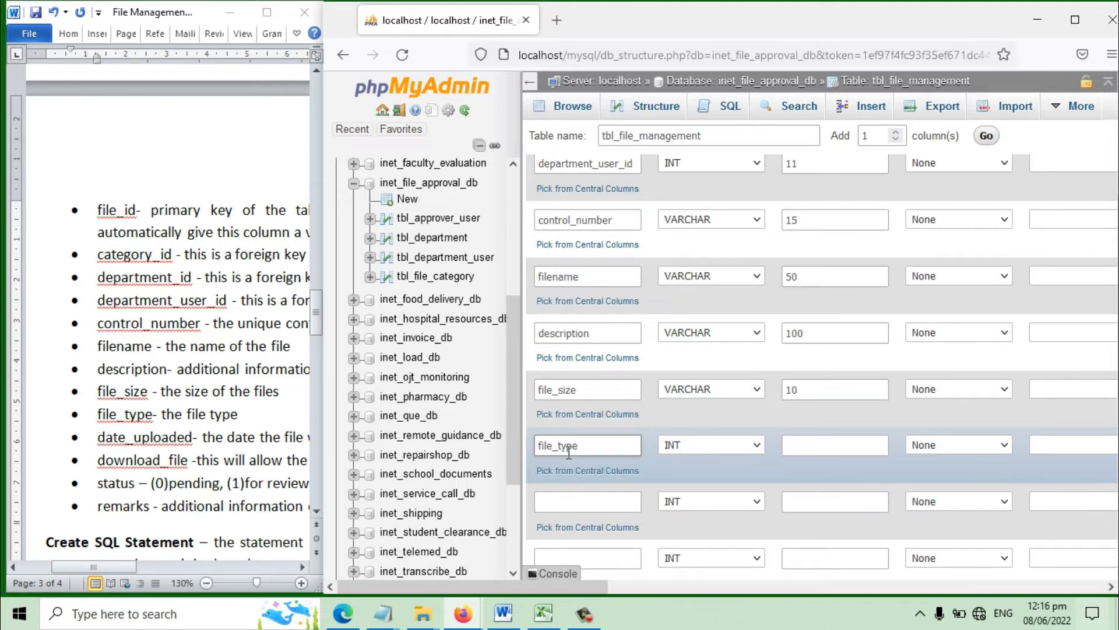
{"action": "left_click", "coordinate": [690, 449]}
{"action": "key", "text": "Down"}
{"action": "key", "text": "Return"}
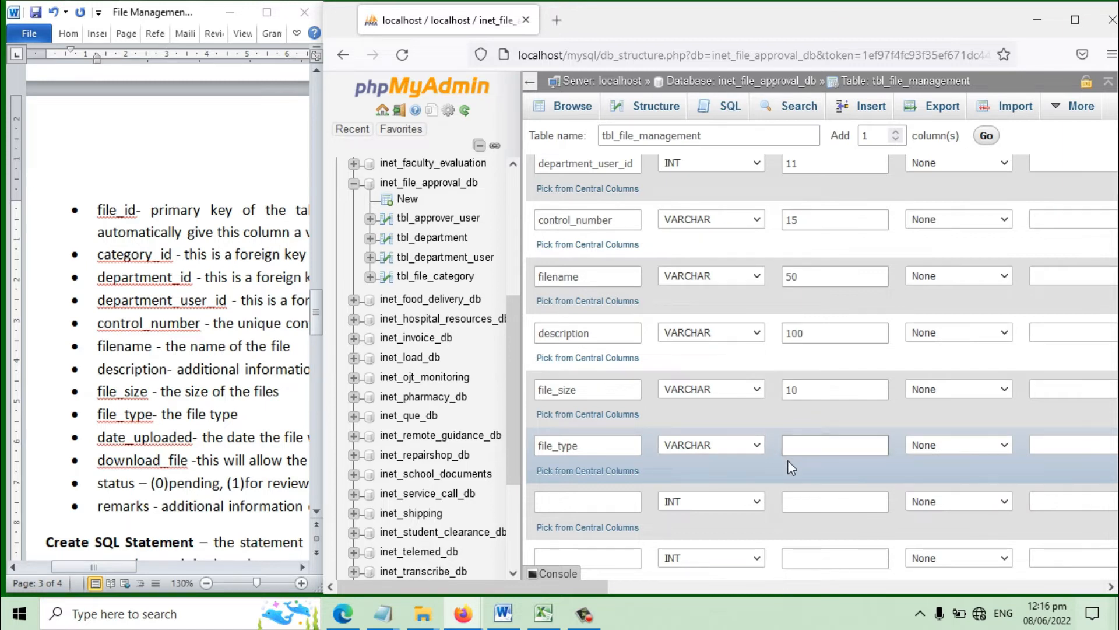
{"action": "type", "text": "4"}
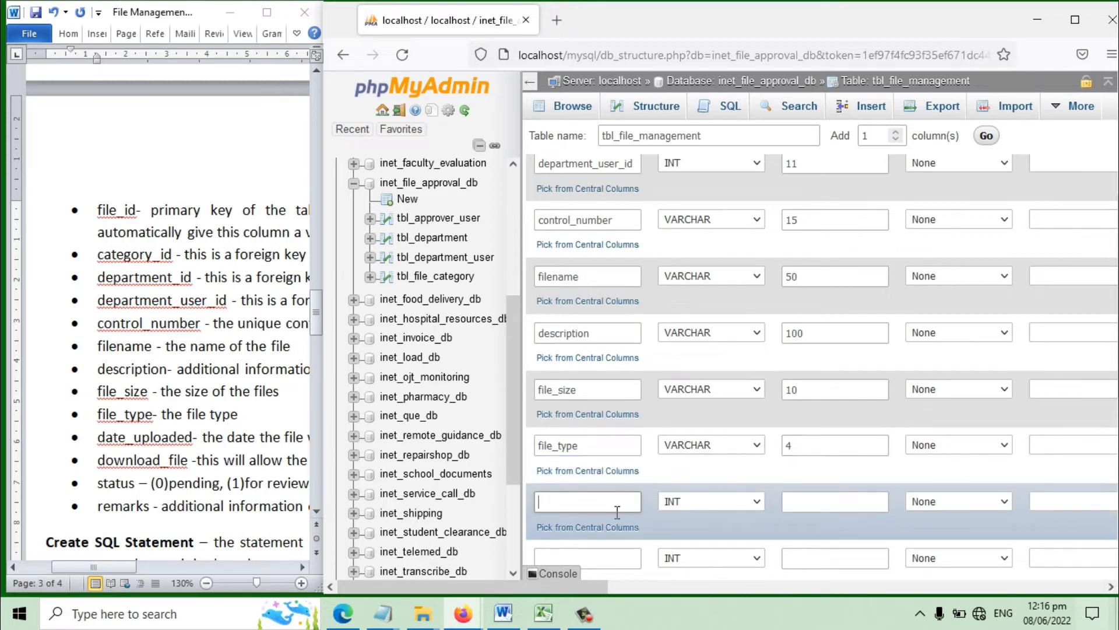
{"action": "double_click", "coordinate": [850, 445]}
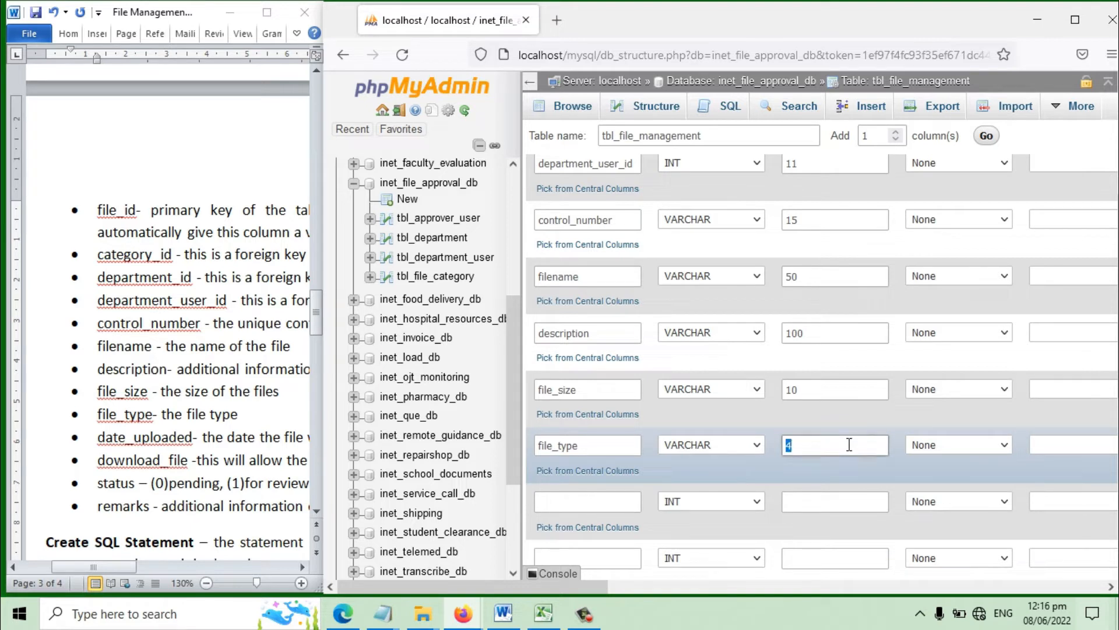
{"action": "type", "text": "5"}
Define the tenth column of tbl_file_management as date_uploaded with the DATE type.
{"action": "left_click", "coordinate": [606, 508]}
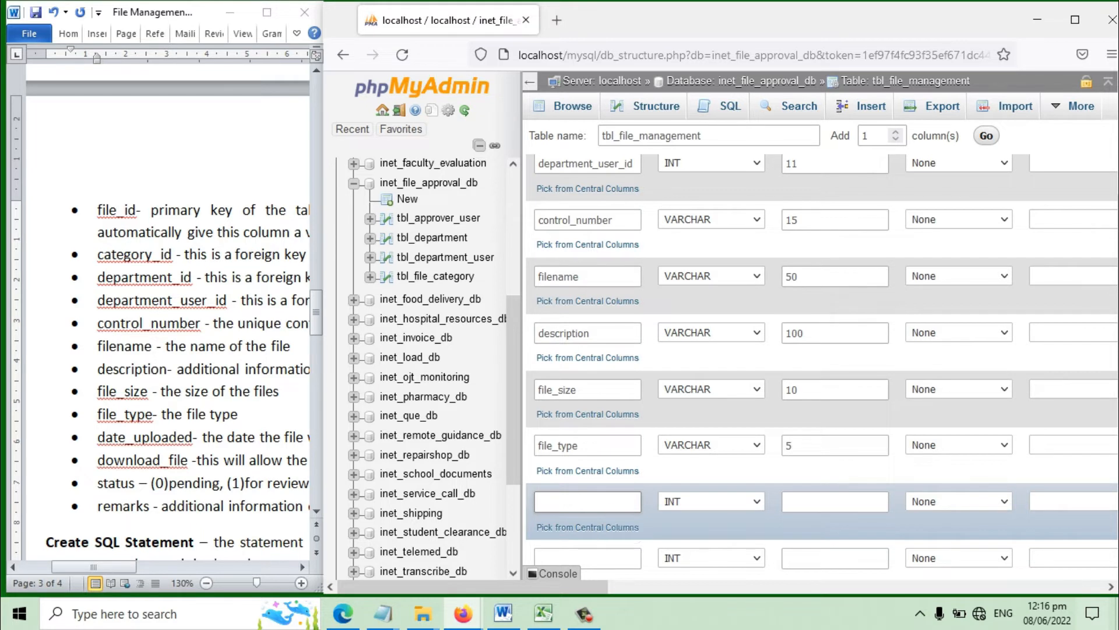
{"action": "type", "text": "date_up"}
{"action": "left_click", "coordinate": [674, 505]}
{"action": "key", "text": "d"}
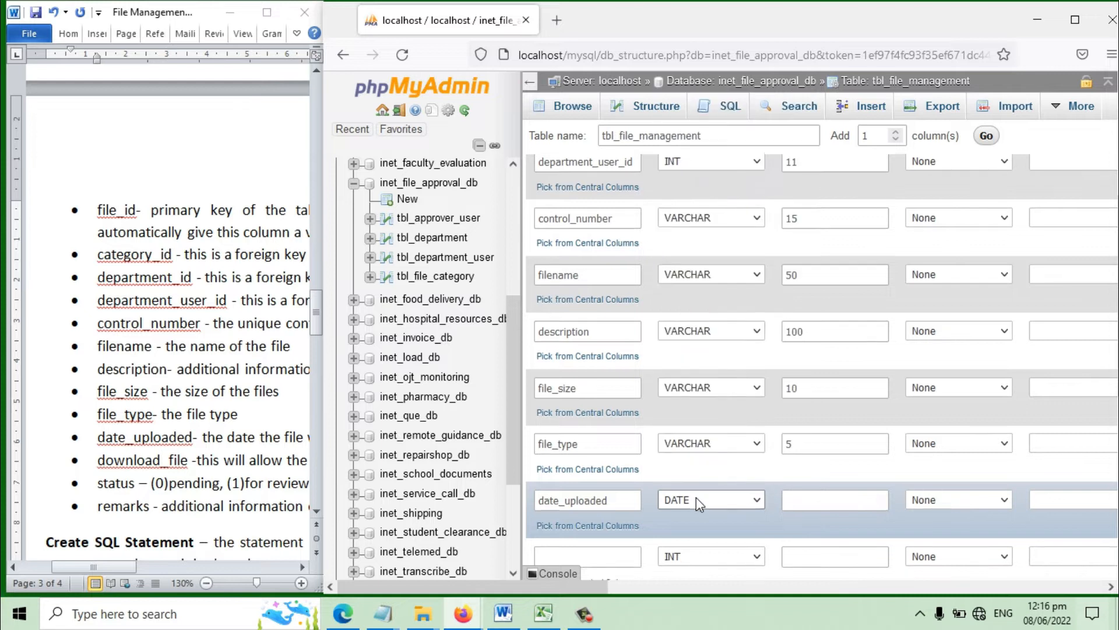
Define the eleventh column of tbl_file_management as download_file with a length of 1.
{"action": "scroll", "coordinate": [696, 498], "scroll_direction": "down", "scroll_amount": 3}
{"action": "left_click", "coordinate": [587, 396]}
{"action": "type", "text": "down"}
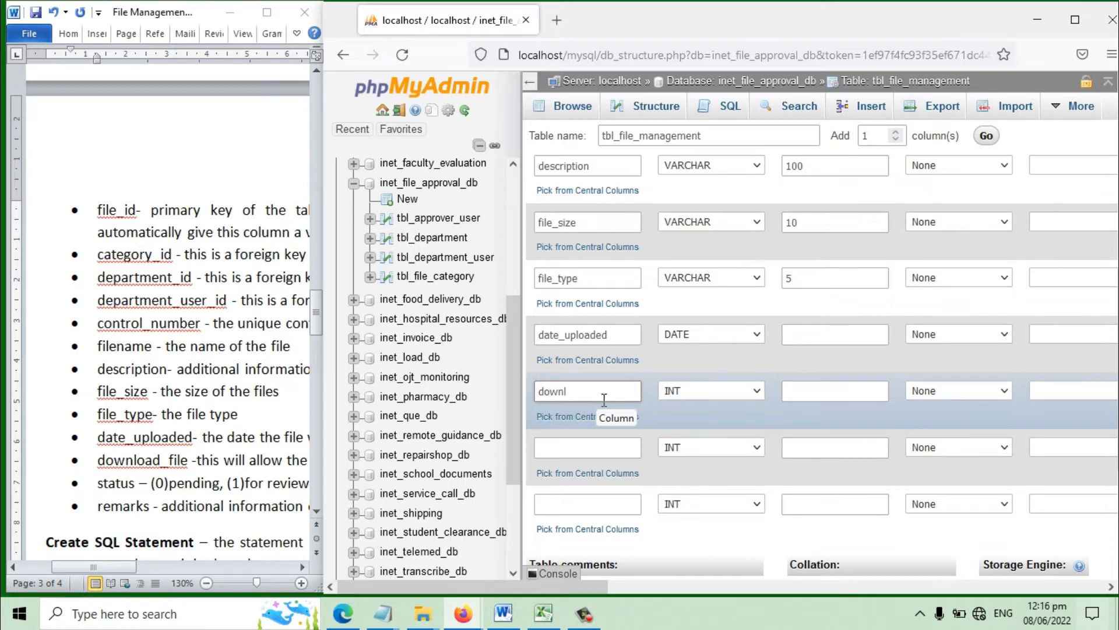
{"action": "type", "text": "l"}
{"action": "mouse_move", "coordinate": [99, 565]}
{"action": "left_mouse_down"}
{"action": "mouse_move", "coordinate": [145, 565]}
{"action": "mouse_move", "coordinate": [92, 566]}
{"action": "left_mouse_up"}
{"action": "left_click", "coordinate": [590, 398]}
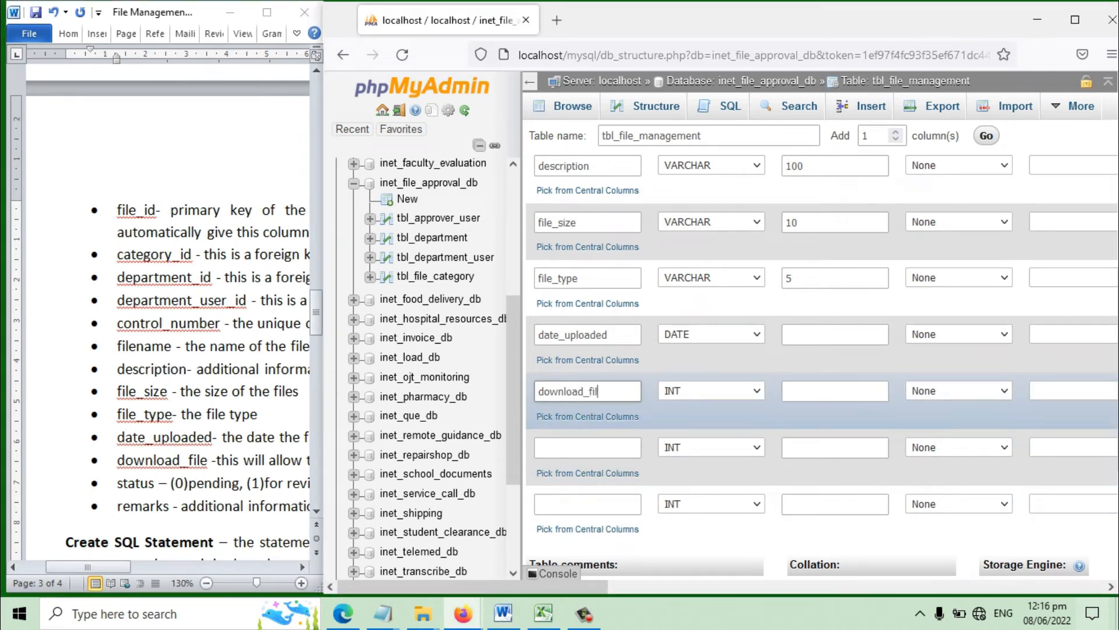
{"action": "key", "text": "Tab"}
{"action": "key", "text": "Tab"}
{"action": "type", "text": "1"}
Define the twelfth column of tbl_file_management as status with a length of 1.
{"action": "left_click", "coordinate": [598, 448]}
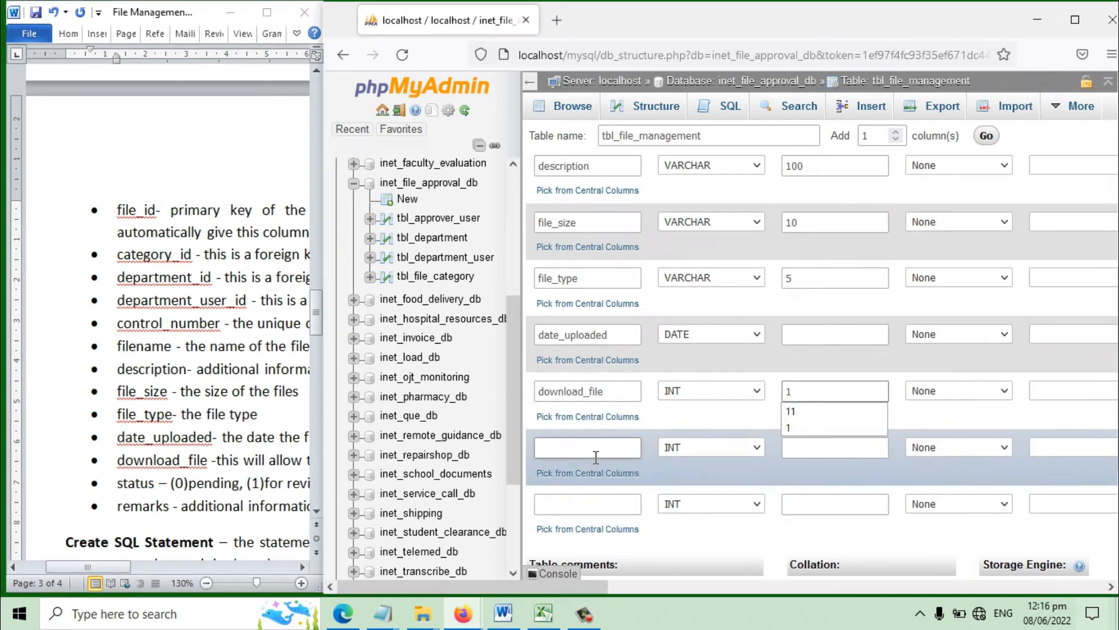
{"action": "type", "text": "status"}
{"action": "key", "text": "Tab"}
{"action": "key", "text": "Tab"}
{"action": "type", "text": "1"}
Define the last column of tbl_file_management as remarks, type VARCHAR with a length of 50.
{"action": "left_click", "coordinate": [618, 504]}
{"action": "type", "text": "remarks"}
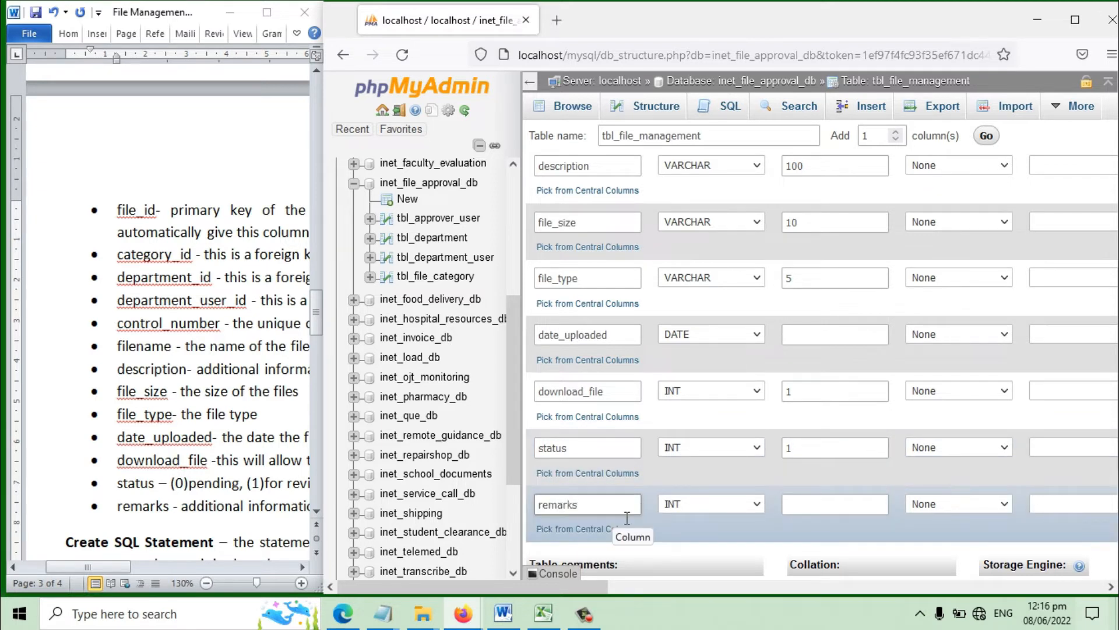
{"action": "left_click", "coordinate": [711, 503]}
{"action": "key", "text": "v"}
{"action": "key", "text": "Return"}
{"action": "left_click", "coordinate": [837, 512]}
{"action": "type", "text": "50"}
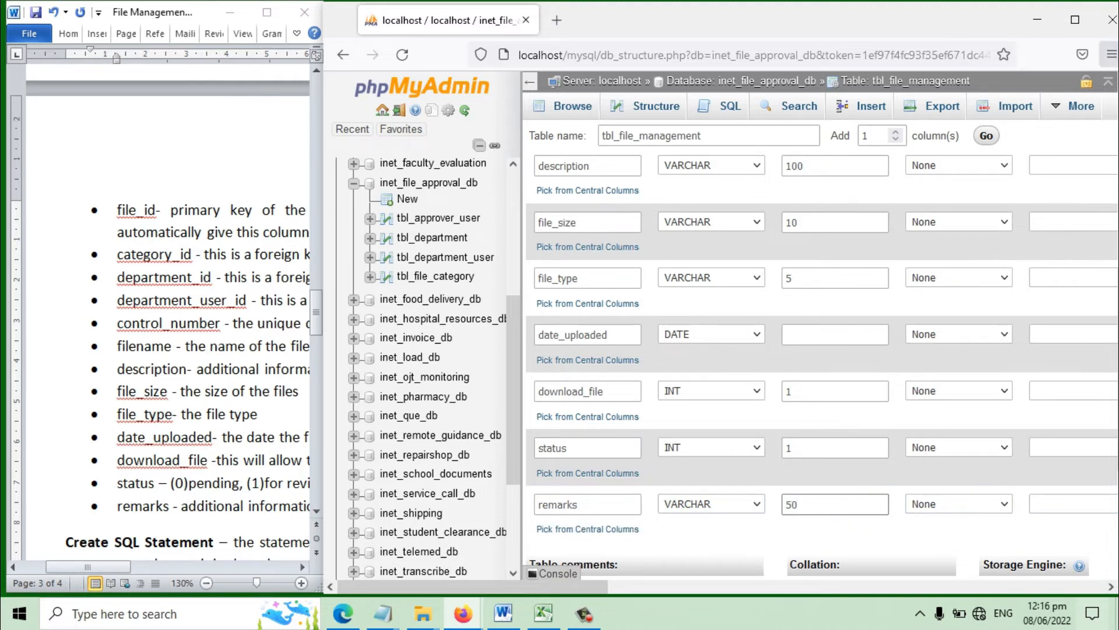
Maximize the browser window and make file_id the auto-increment primary key of tbl_file_management.
{"action": "left_click", "coordinate": [1076, 19]}
{"action": "scroll", "coordinate": [590, 356], "scroll_direction": "up", "scroll_amount": 6}
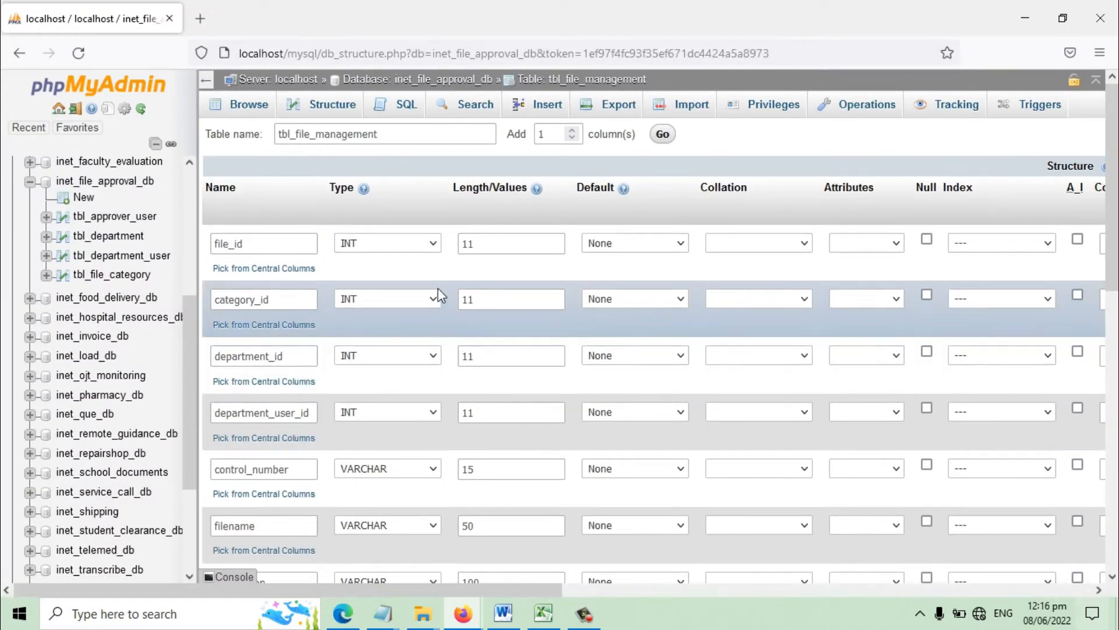
{"action": "left_click", "coordinate": [1078, 241]}
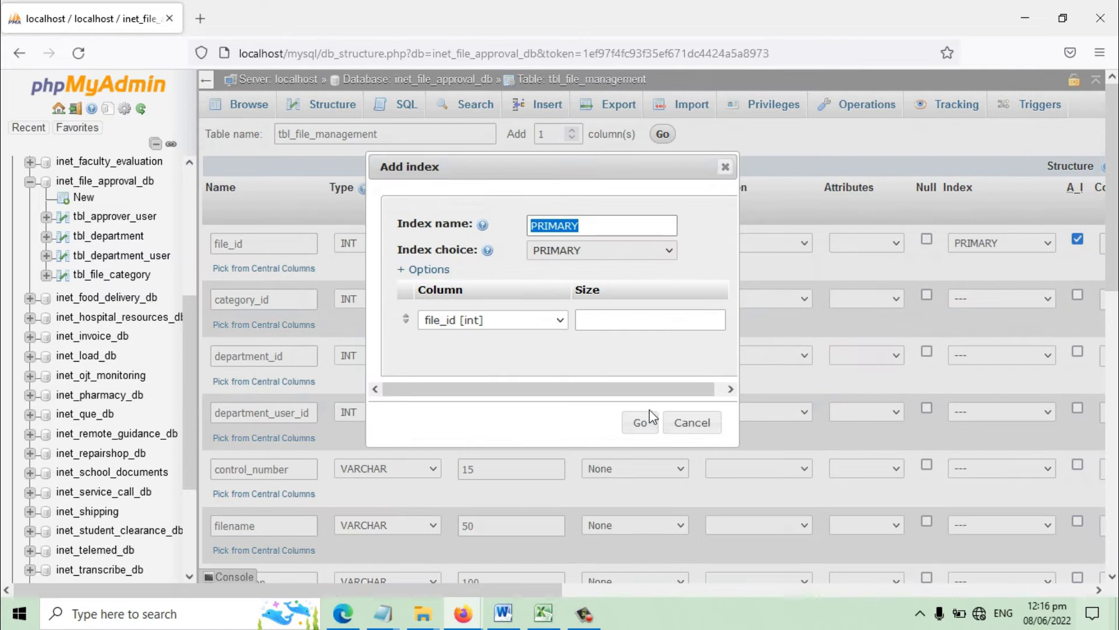
{"action": "left_click", "coordinate": [643, 420]}
Add an INDEX to the category_id column of tbl_file_management.
{"action": "left_click", "coordinate": [1043, 300]}
{"action": "left_click", "coordinate": [980, 386]}
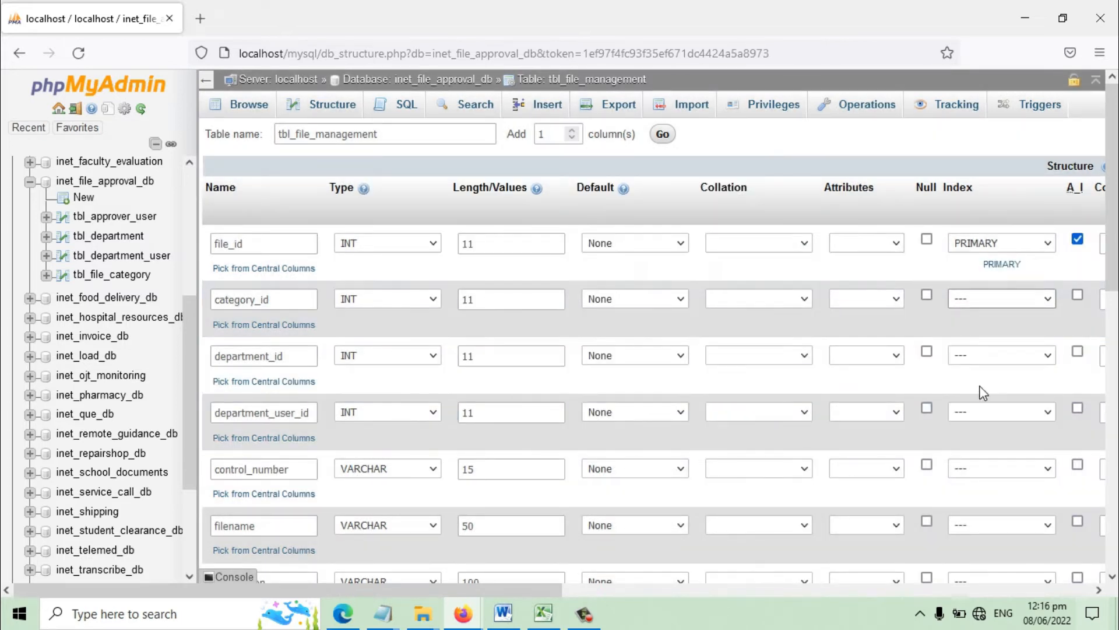
{"action": "left_click", "coordinate": [640, 422]}
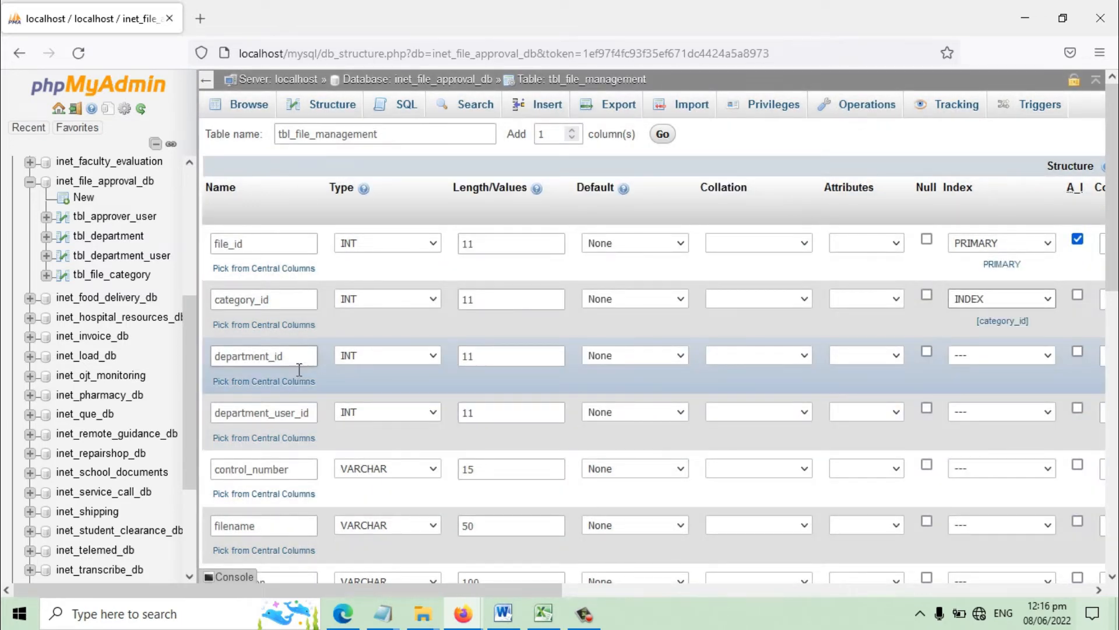
Add an INDEX to the department_id column of tbl_file_management.
{"action": "left_click_drag", "start_coordinate": [285, 356], "coordinate": [222, 358]}
{"action": "left_click", "coordinate": [956, 355]}
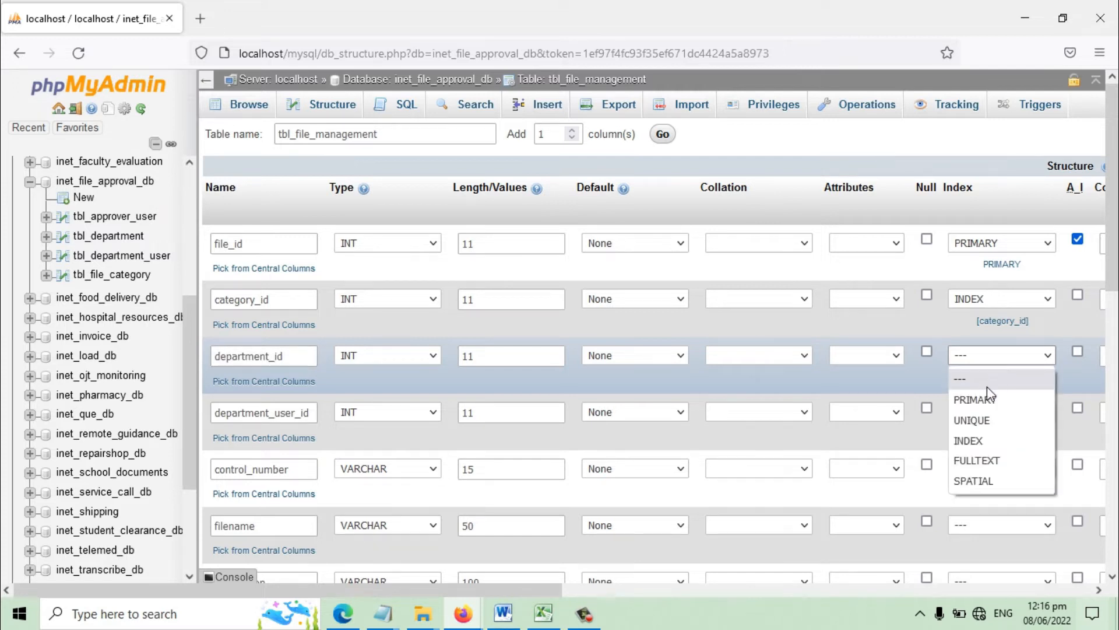
{"action": "left_click", "coordinate": [978, 439]}
{"action": "left_click", "coordinate": [671, 388]}
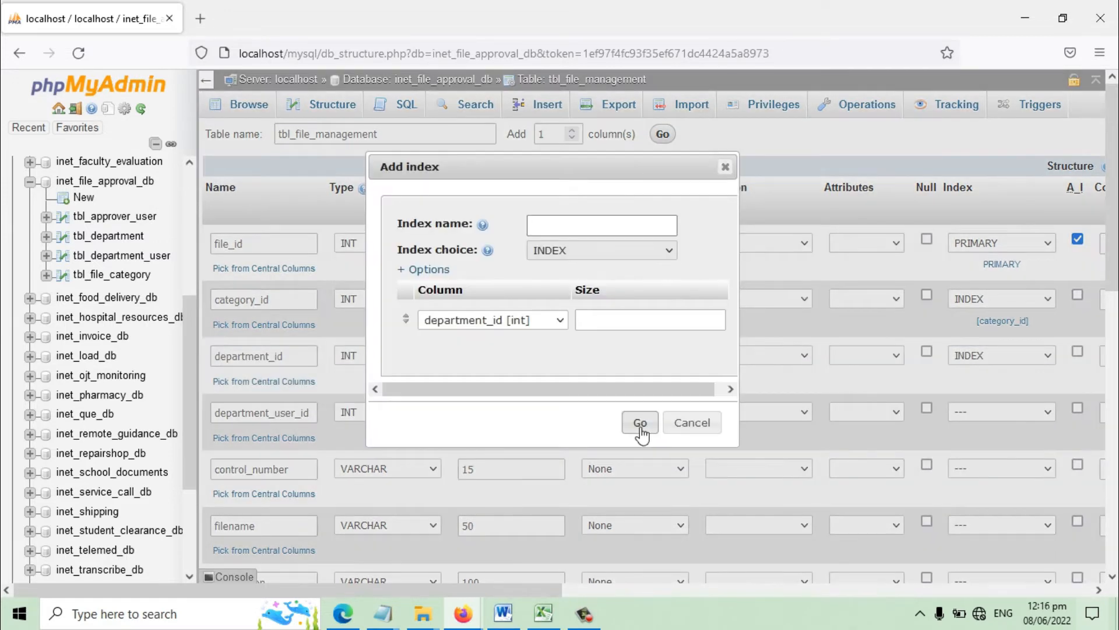
{"action": "left_click", "coordinate": [640, 426]}
Add an INDEX to the department_user_id column of tbl_file_management.
{"action": "double_click", "coordinate": [285, 425]}
{"action": "left_click", "coordinate": [982, 414]}
{"action": "left_click", "coordinate": [978, 497]}
{"action": "left_click", "coordinate": [672, 388]}
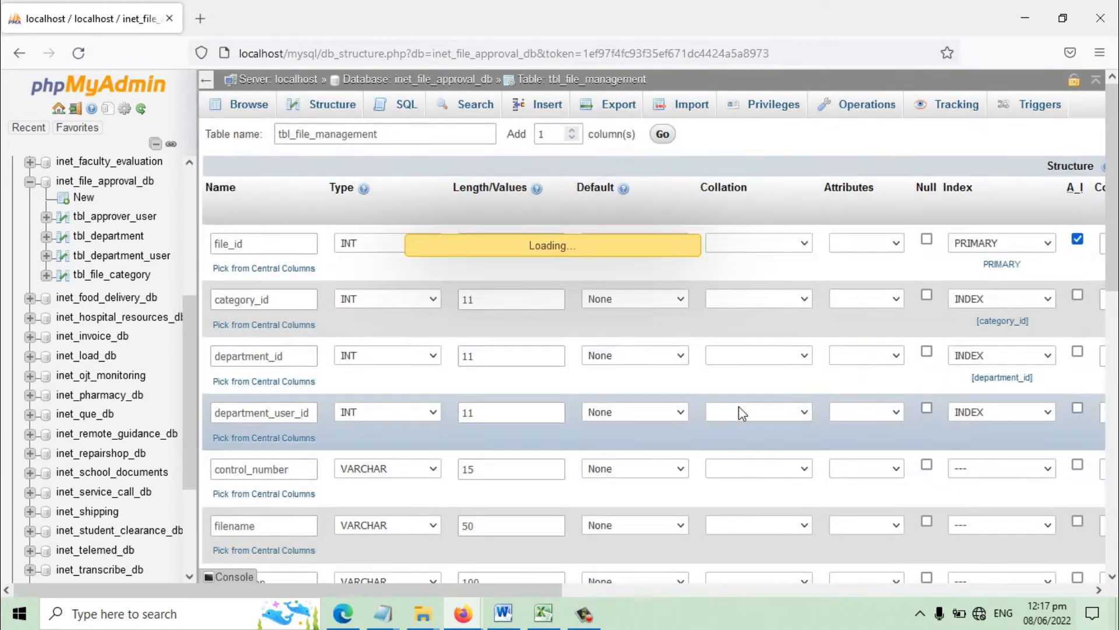
{"action": "left_click", "coordinate": [641, 423]}
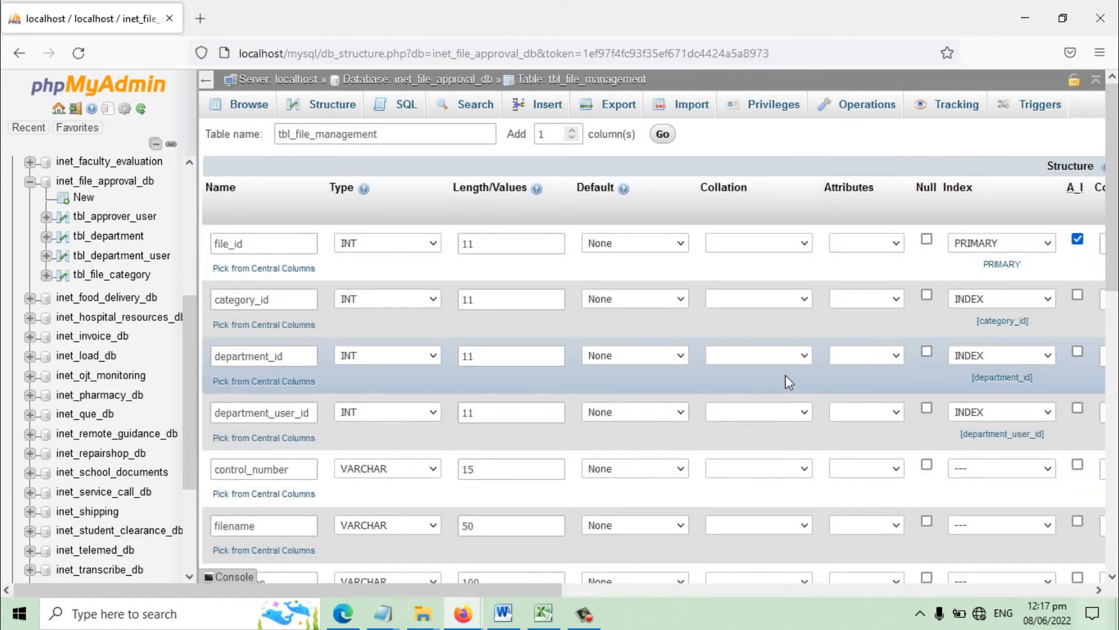
Save tbl_file_management, return to the table list of inet_file_approval_db, and restore the browser window beside the document.
{"action": "scroll", "coordinate": [785, 375], "scroll_direction": "down", "scroll_amount": 3}
{"action": "scroll", "coordinate": [792, 371], "scroll_direction": "down", "scroll_amount": 6}
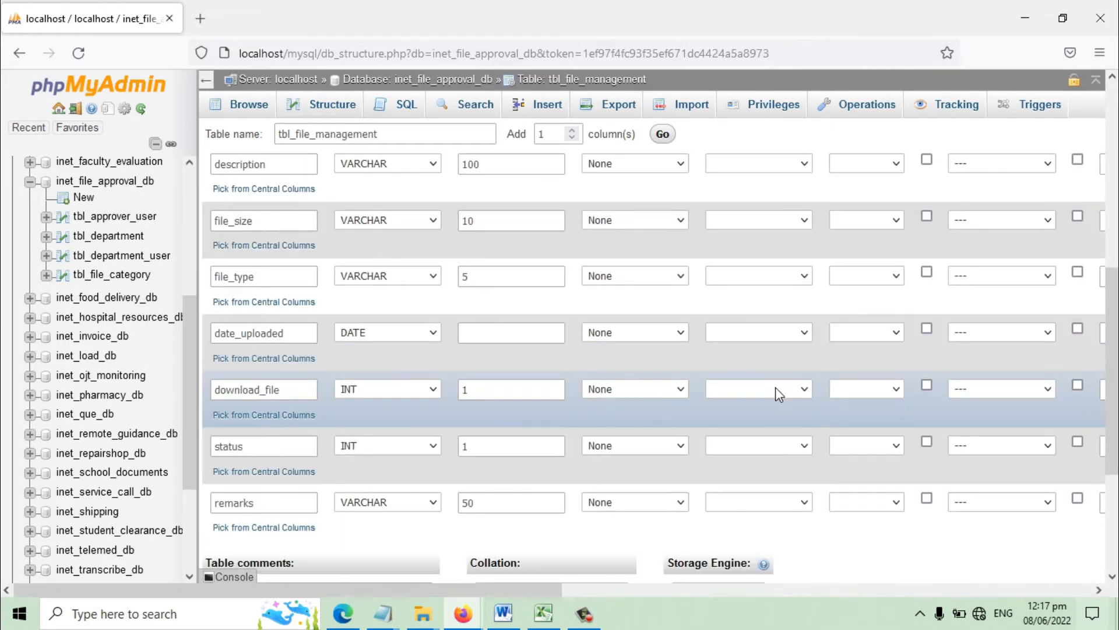
{"action": "scroll", "coordinate": [785, 394], "scroll_direction": "down", "scroll_amount": 2}
{"action": "left_click", "coordinate": [1057, 561]}
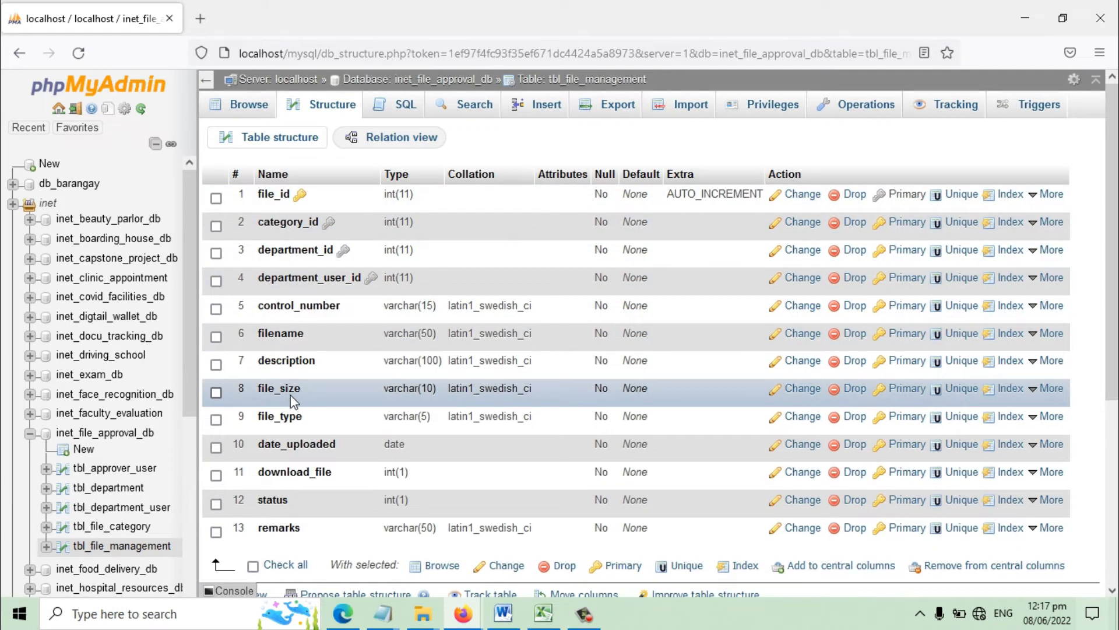
{"action": "left_click", "coordinate": [491, 117]}
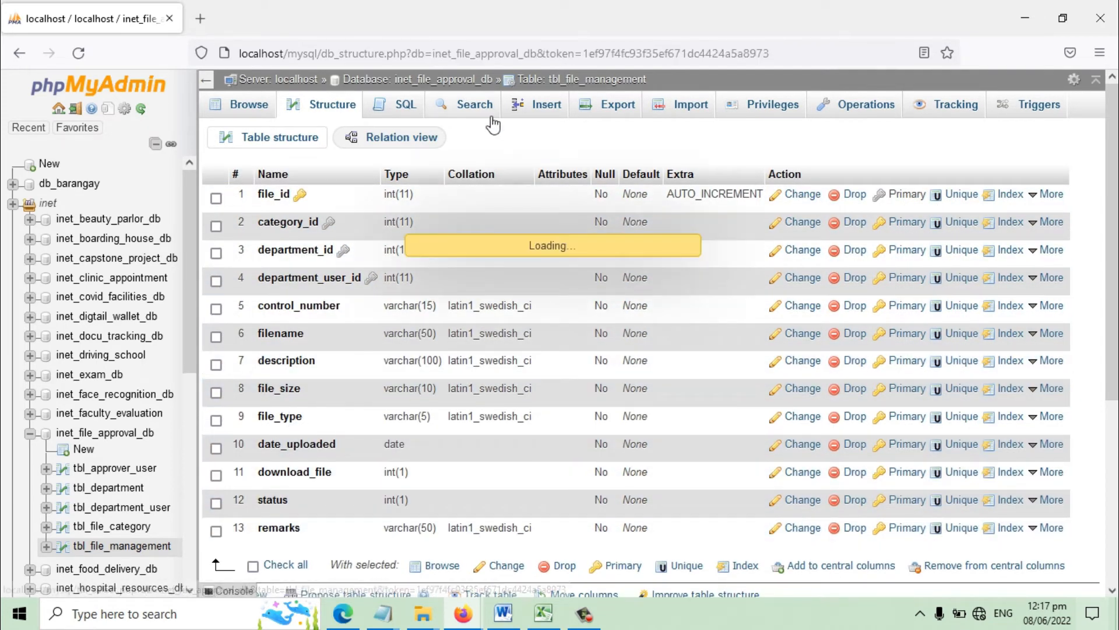
{"action": "left_click", "coordinate": [1061, 19]}
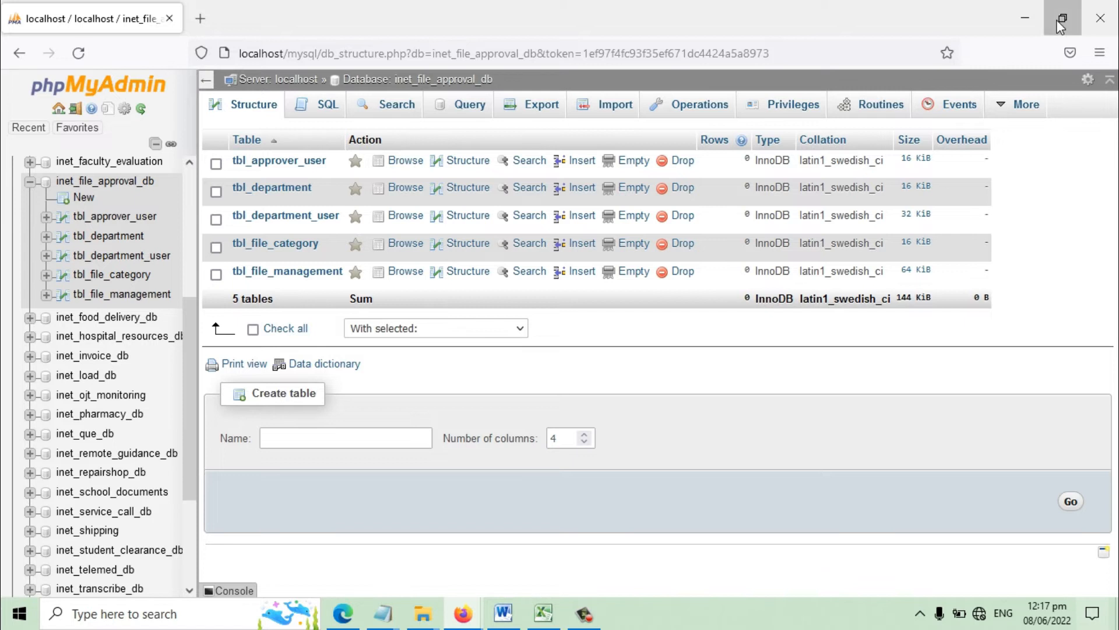
Remove the bullet from the tbl_file_comment heading in the Word document and save the document.
{"action": "scroll", "coordinate": [151, 396], "scroll_direction": "down", "scroll_amount": 4}
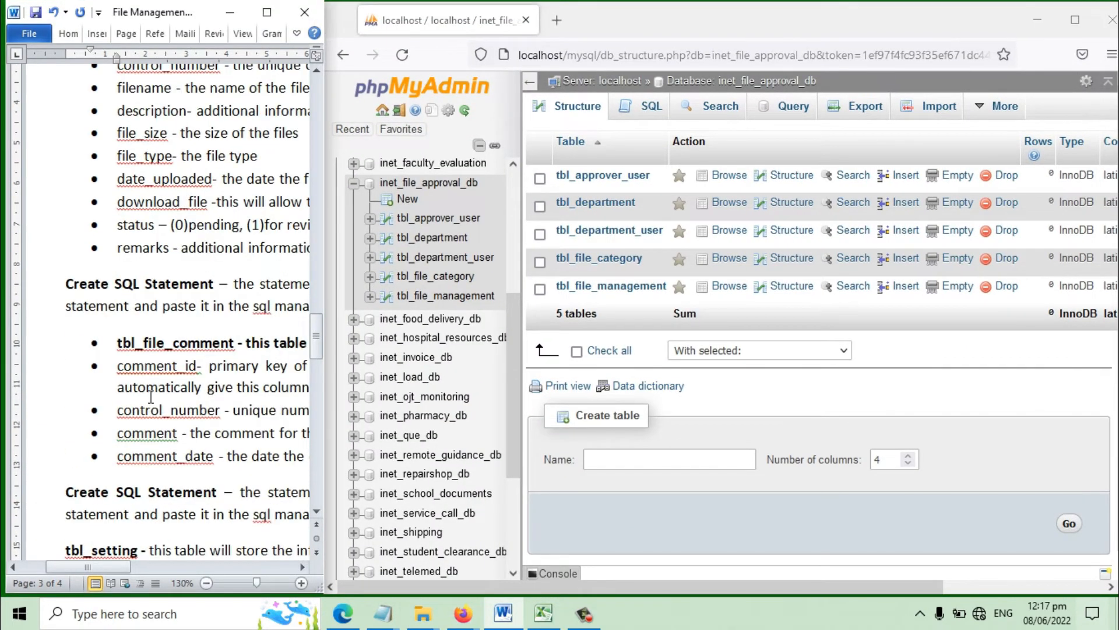
{"action": "scroll", "coordinate": [150, 397], "scroll_direction": "down", "scroll_amount": 2}
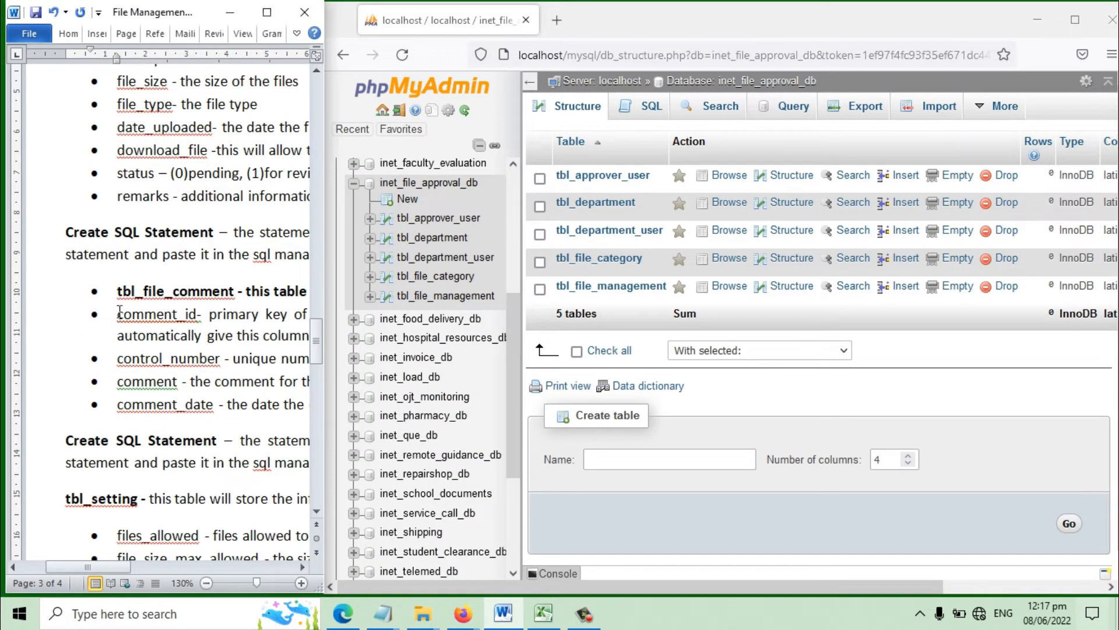
{"action": "key", "text": "BackSpace"}
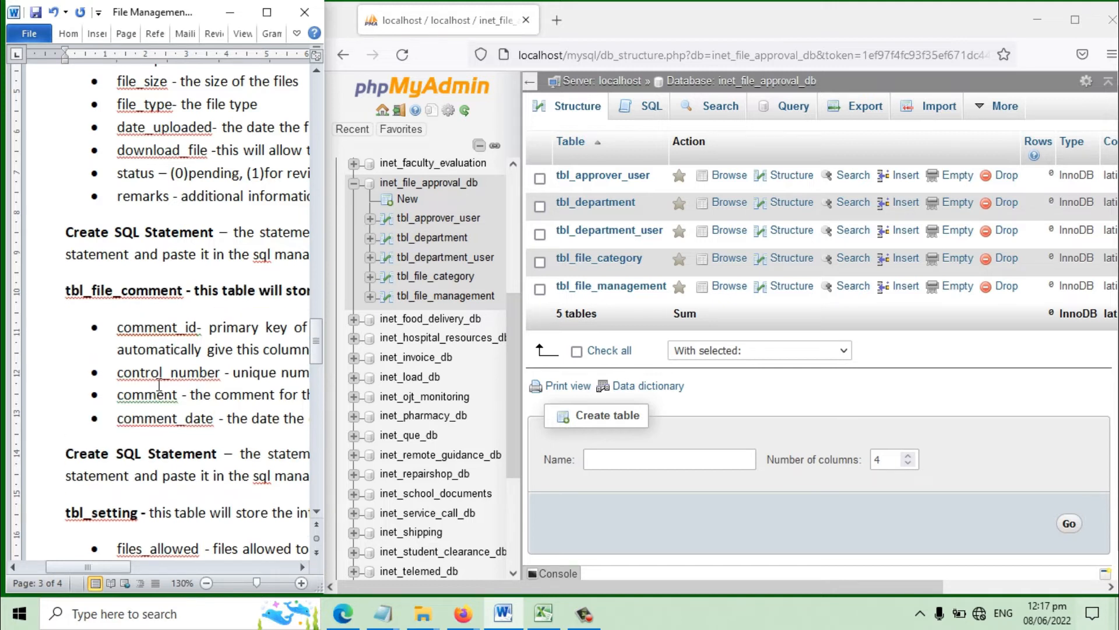
{"action": "left_click", "coordinate": [174, 376]}
{"action": "left_click_drag", "start_coordinate": [187, 304], "coordinate": [31, 306]}
{"action": "key", "text": "ctrl+s"}
Start a new table named tbl_file_comment with 4 columns in inet_file_approval_db.
{"action": "left_click", "coordinate": [680, 458]}
{"action": "type", "text": "tbl_fi"}
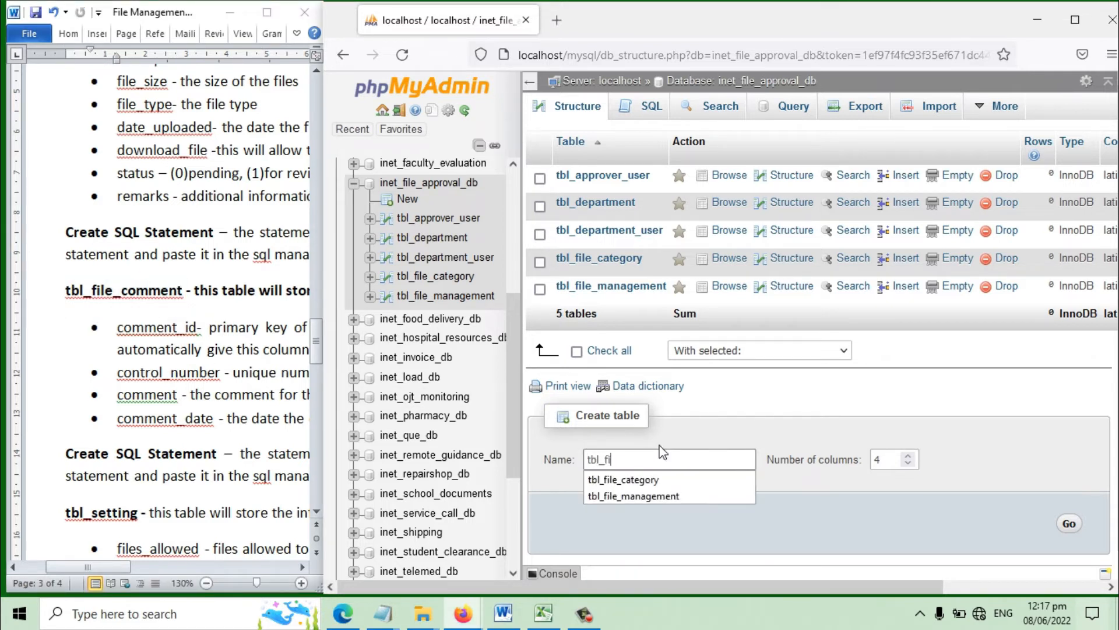
{"action": "type", "text": "le-com"}
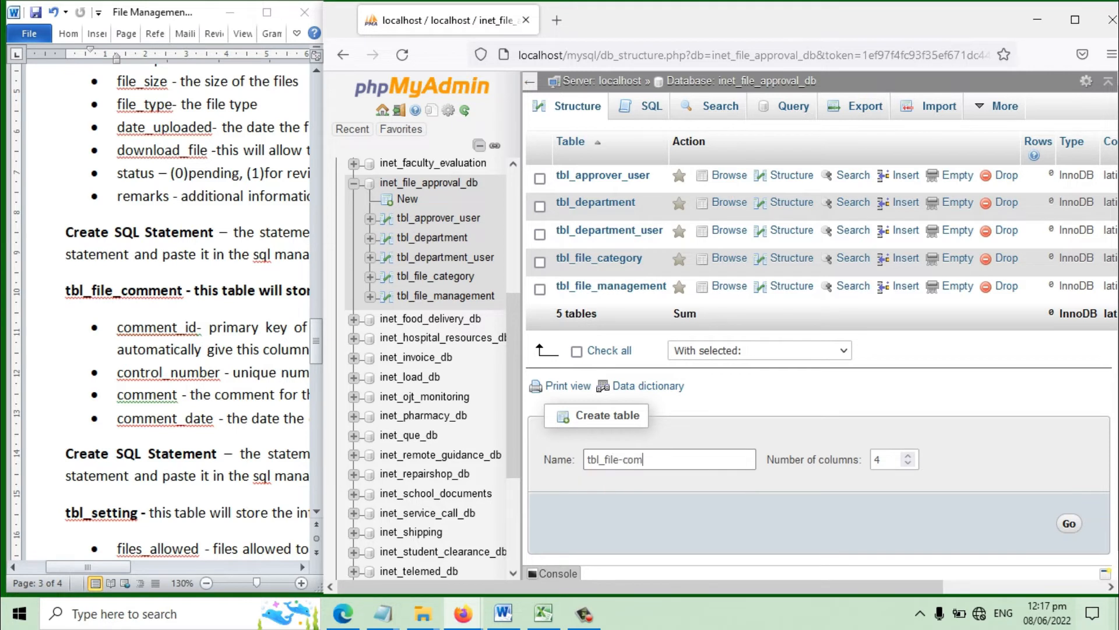
{"action": "left_click", "coordinate": [662, 453]}
{"action": "type", "text": "_"}
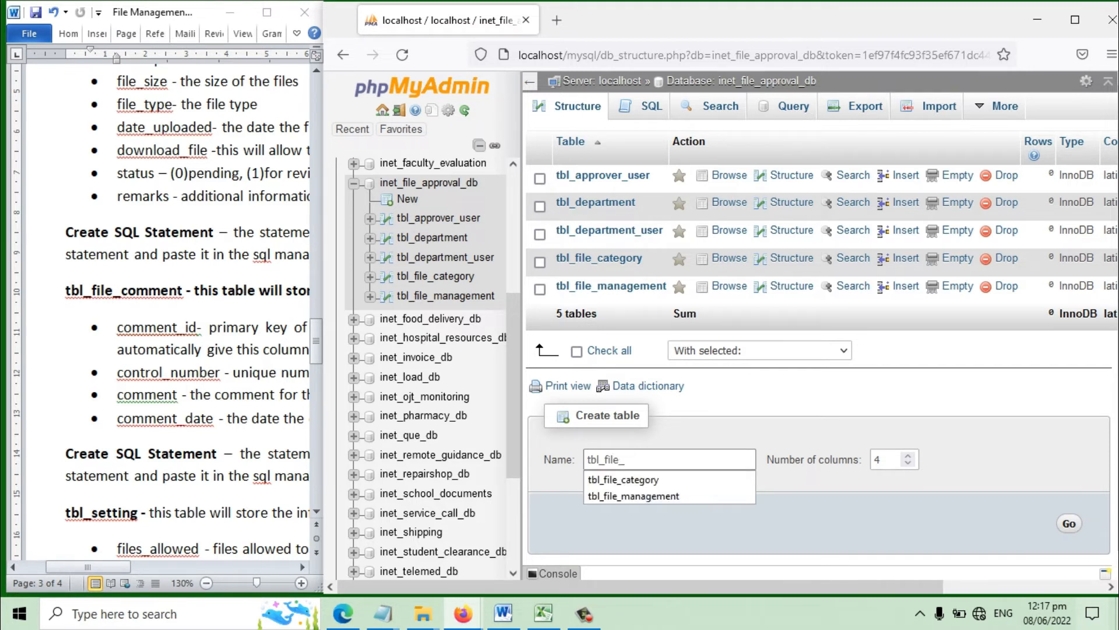
{"action": "type", "text": "comment"}
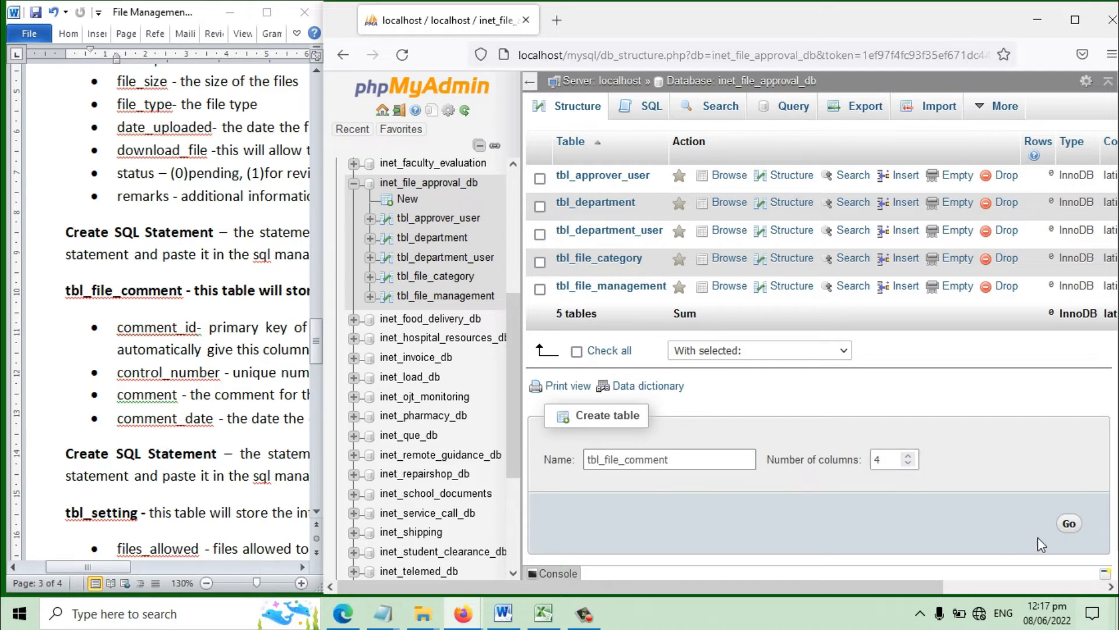
{"action": "left_click", "coordinate": [1071, 527]}
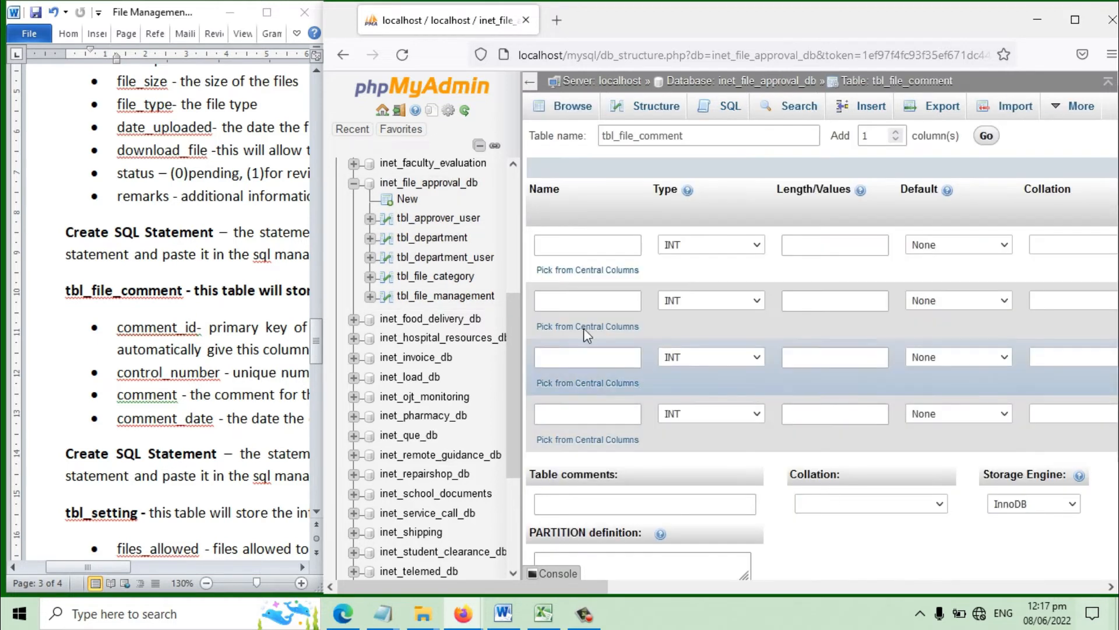
Define the first column of tbl_file_comment as comment_id, type INT with a length of 11.
{"action": "left_click", "coordinate": [582, 247]}
{"action": "type", "text": "comment"}
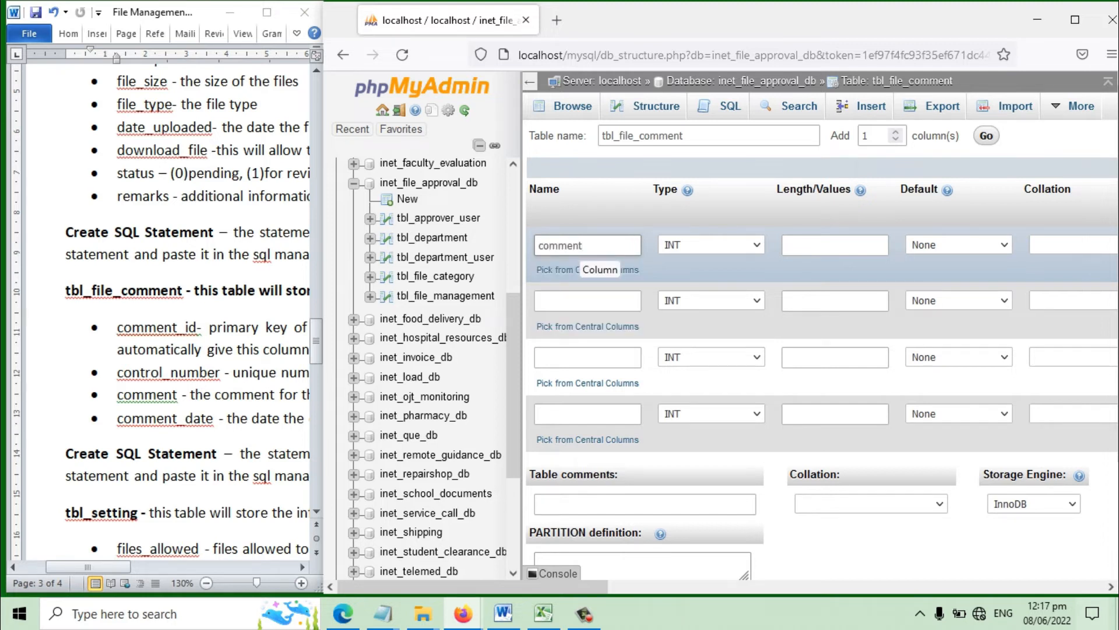
{"action": "key", "text": "Tab"}
{"action": "key", "text": "Tab"}
{"action": "type", "text": "11"}
Define the second column of tbl_file_comment as control_number, type VARCHAR with a length of 15.
{"action": "left_click", "coordinate": [618, 300]}
{"action": "type", "text": "control-"}
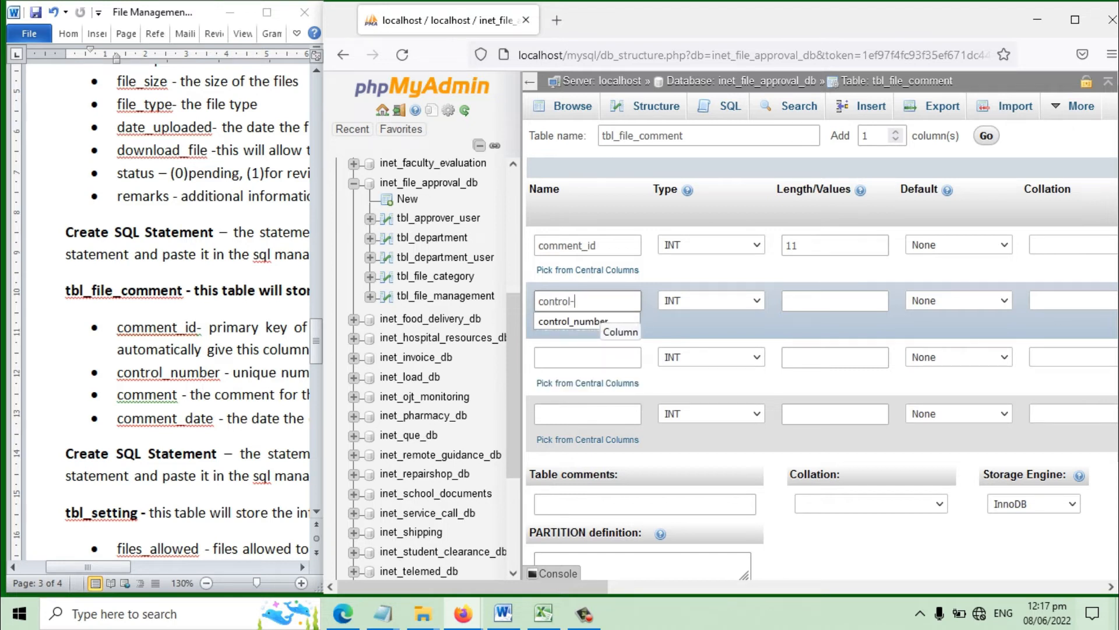
{"action": "key", "text": "BackSpace"}
{"action": "type", "text": "_number"}
{"action": "left_click", "coordinate": [684, 306]}
{"action": "left_click", "coordinate": [686, 344]}
{"action": "left_click", "coordinate": [808, 305]}
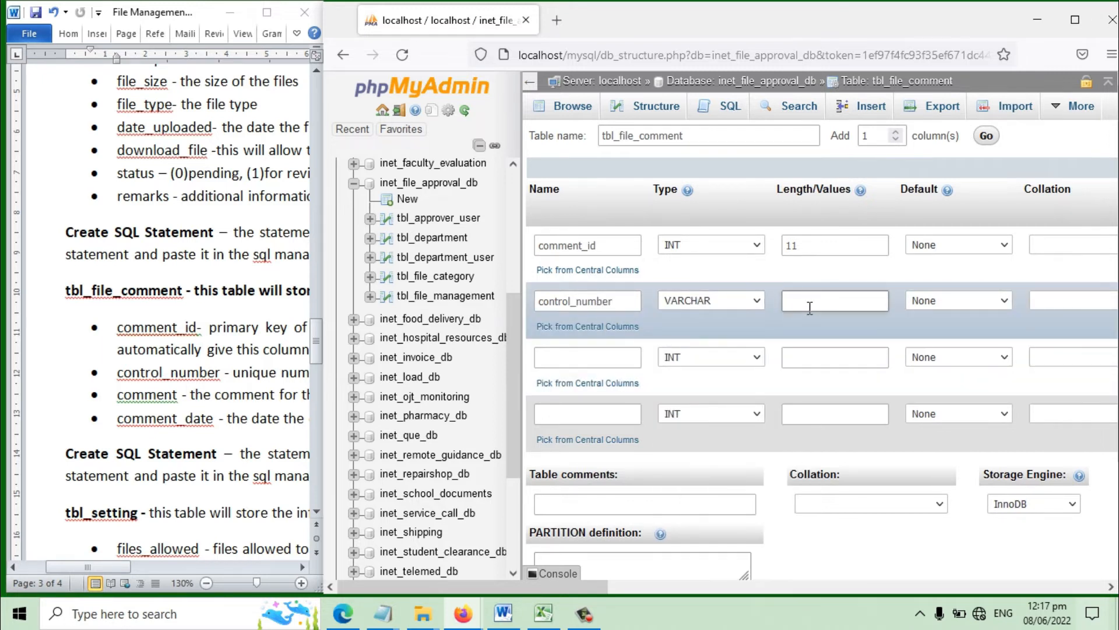
{"action": "type", "text": "15"}
Define the third column of tbl_file_comment as comment, type VARCHAR with a length of 100.
{"action": "left_click", "coordinate": [608, 362]}
{"action": "type", "text": "comment"}
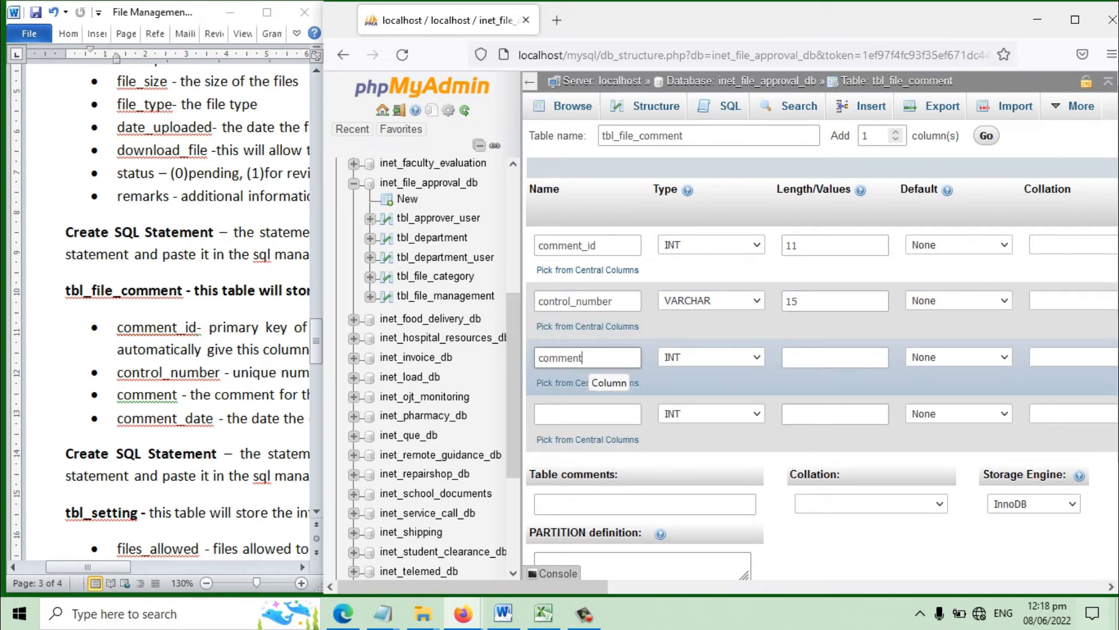
{"action": "left_click", "coordinate": [714, 354]}
{"action": "left_click", "coordinate": [688, 86]}
{"action": "left_click", "coordinate": [817, 370]}
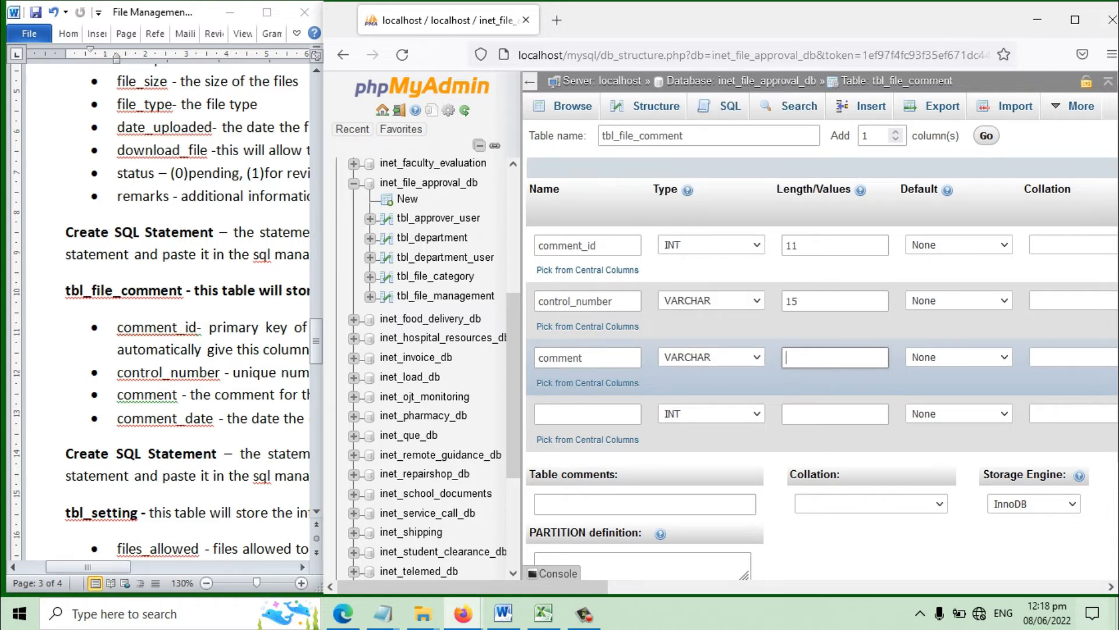
{"action": "type", "text": "100"}
Define the fourth column of tbl_file_comment as comment_date with the type DATE.
{"action": "left_click", "coordinate": [604, 417]}
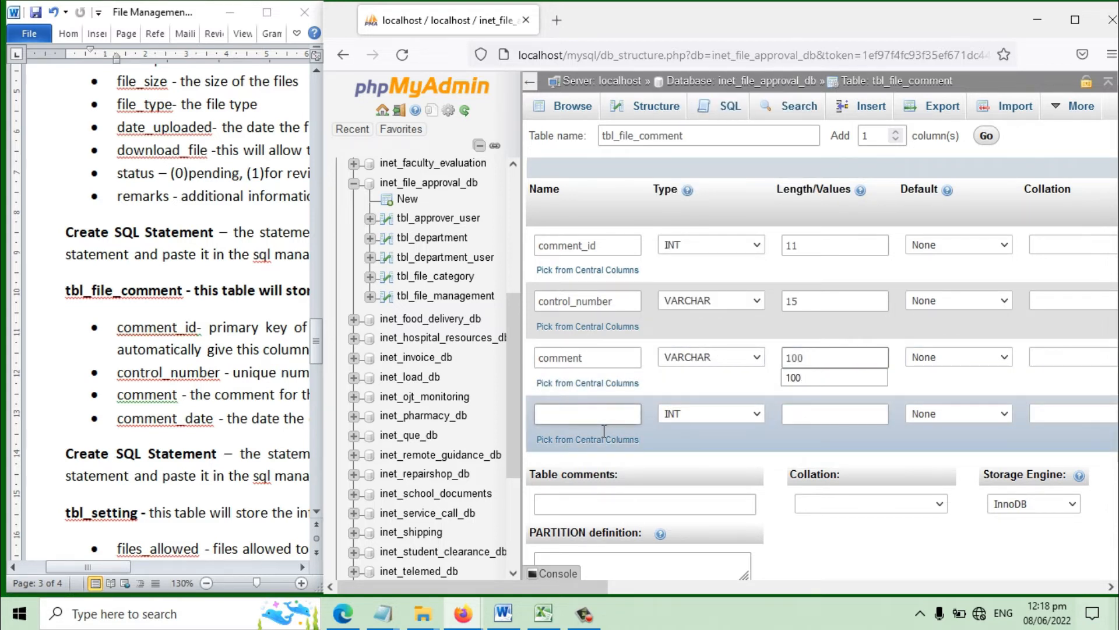
{"action": "type", "text": "comment_date"}
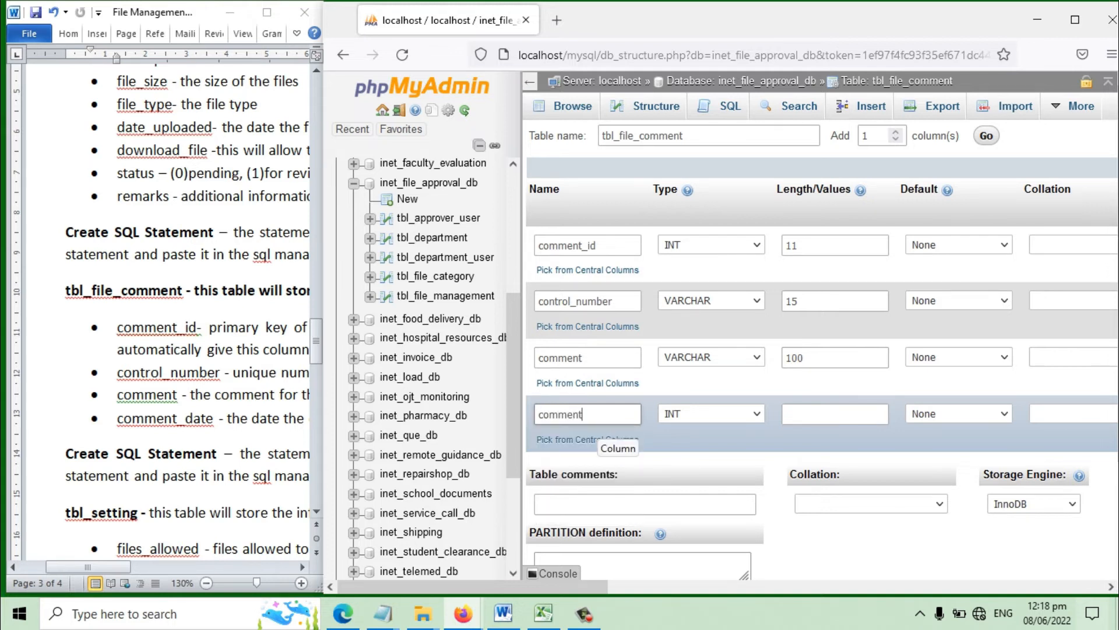
{"action": "left_click", "coordinate": [701, 412]}
{"action": "key", "text": "d"}
{"action": "key", "text": "Return"}
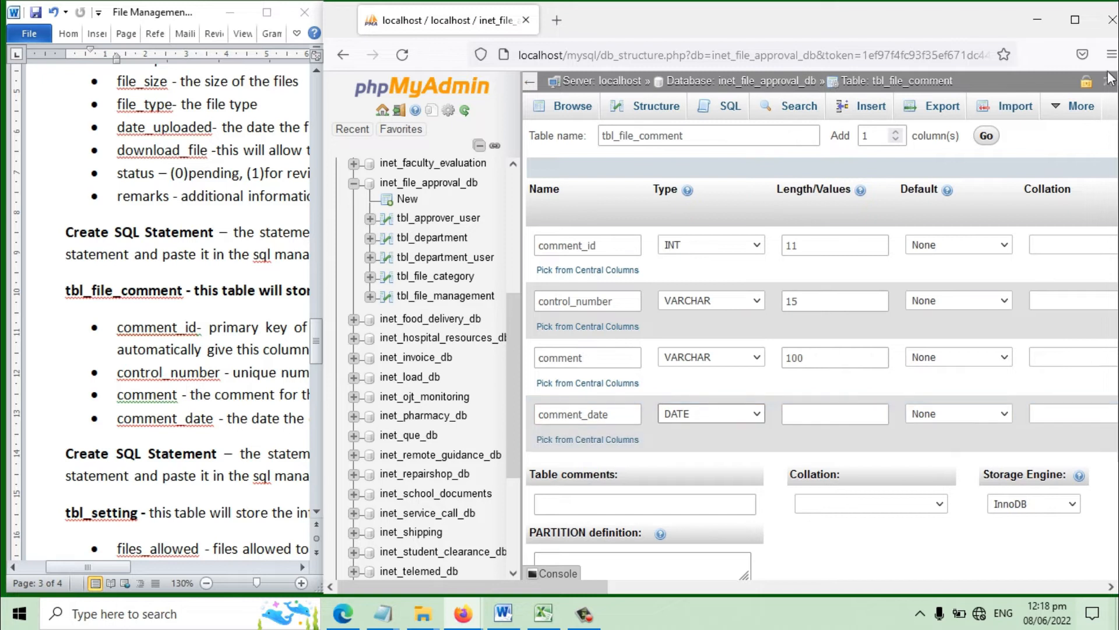
Maximize the browser window, make comment_id the auto-increment primary key, and save tbl_file_comment.
{"action": "left_click", "coordinate": [1072, 21]}
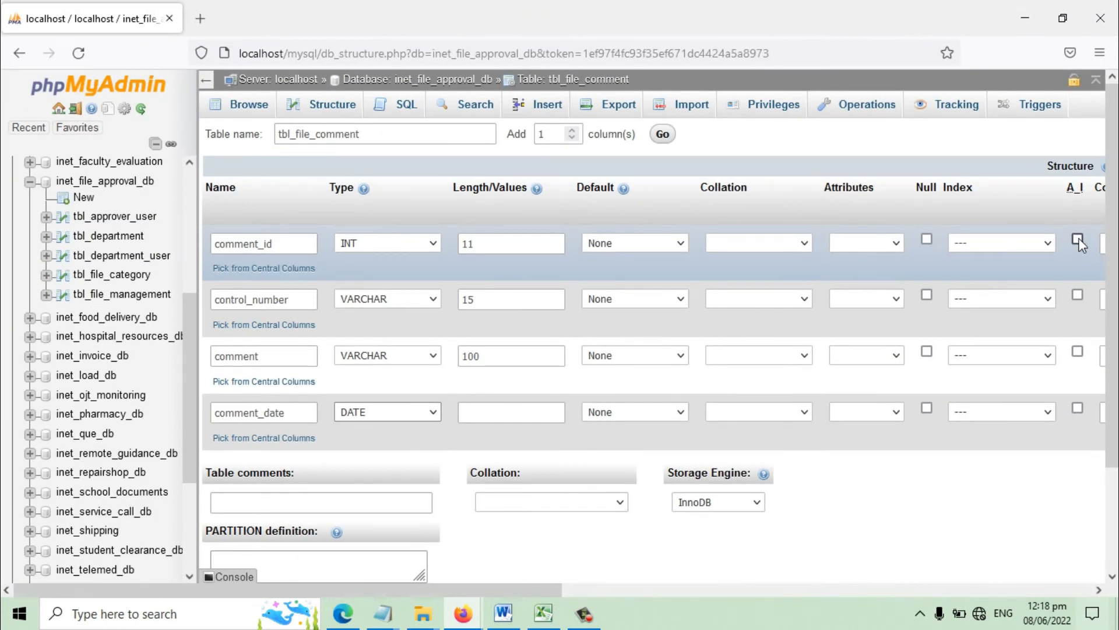
{"action": "left_click", "coordinate": [1078, 239]}
{"action": "left_click", "coordinate": [640, 424]}
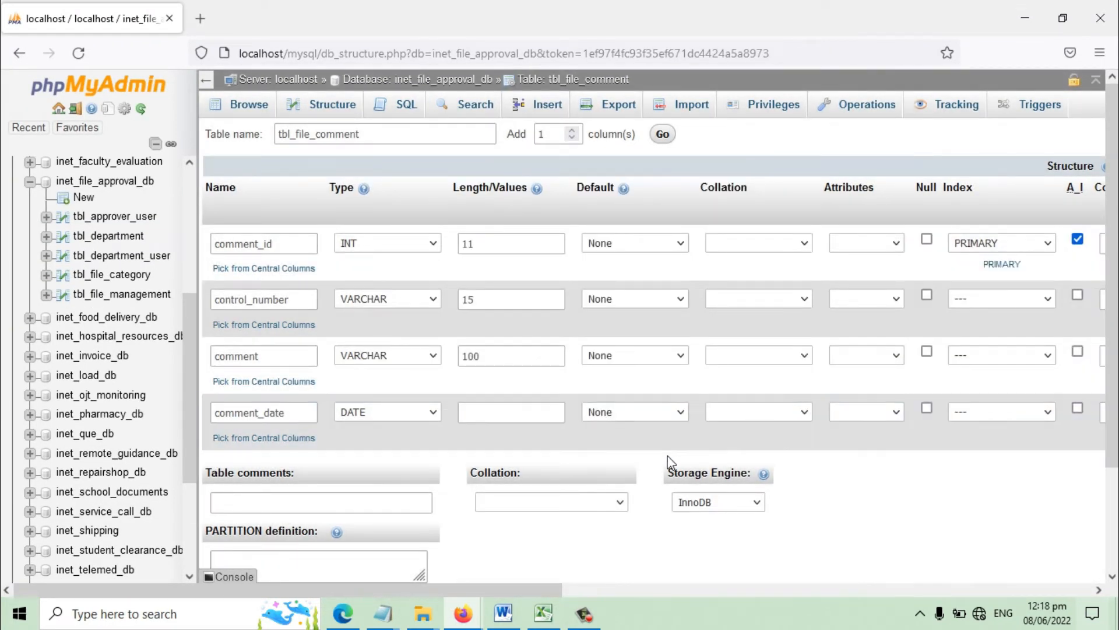
{"action": "scroll", "coordinate": [874, 495], "scroll_direction": "down", "scroll_amount": 3}
{"action": "left_click", "coordinate": [1050, 511]}
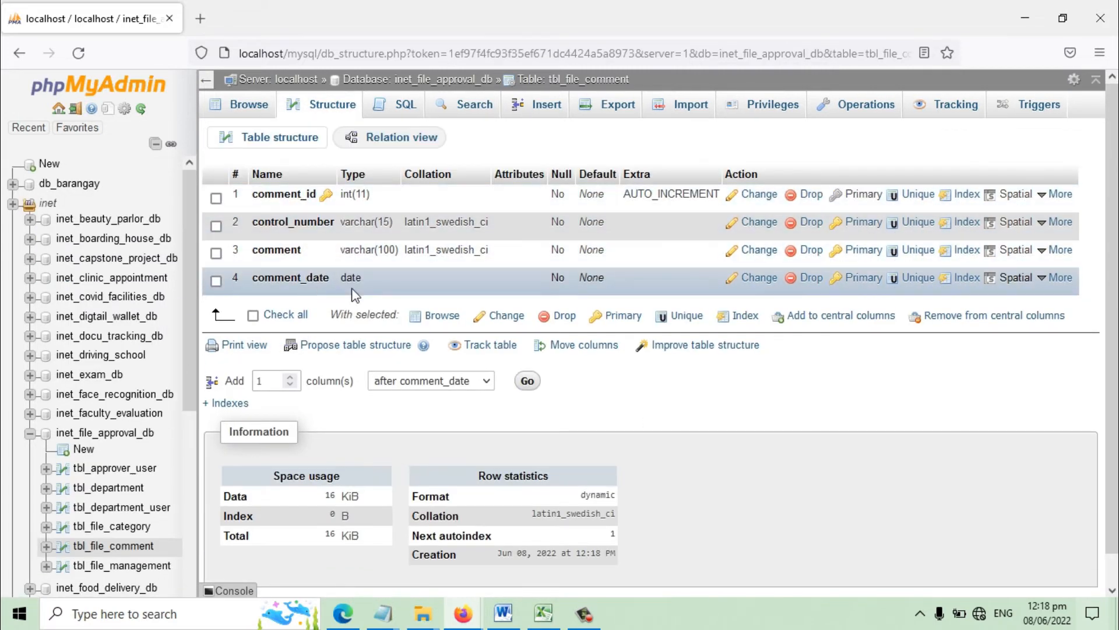
Restore the browser window beside the Word document and look up the tbl_setting section with its column list.
{"action": "left_click", "coordinate": [1062, 18]}
{"action": "left_click", "coordinate": [161, 350]}
{"action": "scroll", "coordinate": [225, 390], "scroll_direction": "down", "scroll_amount": 4}
{"action": "scroll", "coordinate": [225, 390], "scroll_direction": "down", "scroll_amount": 1}
{"action": "scroll", "coordinate": [225, 391], "scroll_direction": "up", "scroll_amount": 1}
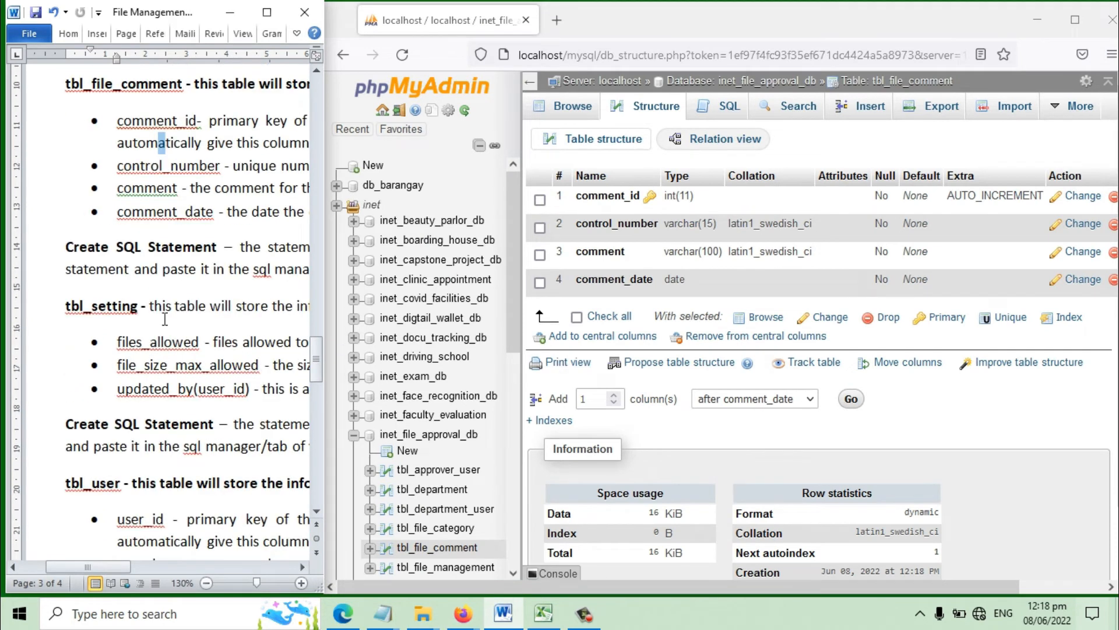
{"action": "left_click_drag", "start_coordinate": [142, 307], "coordinate": [24, 313]}
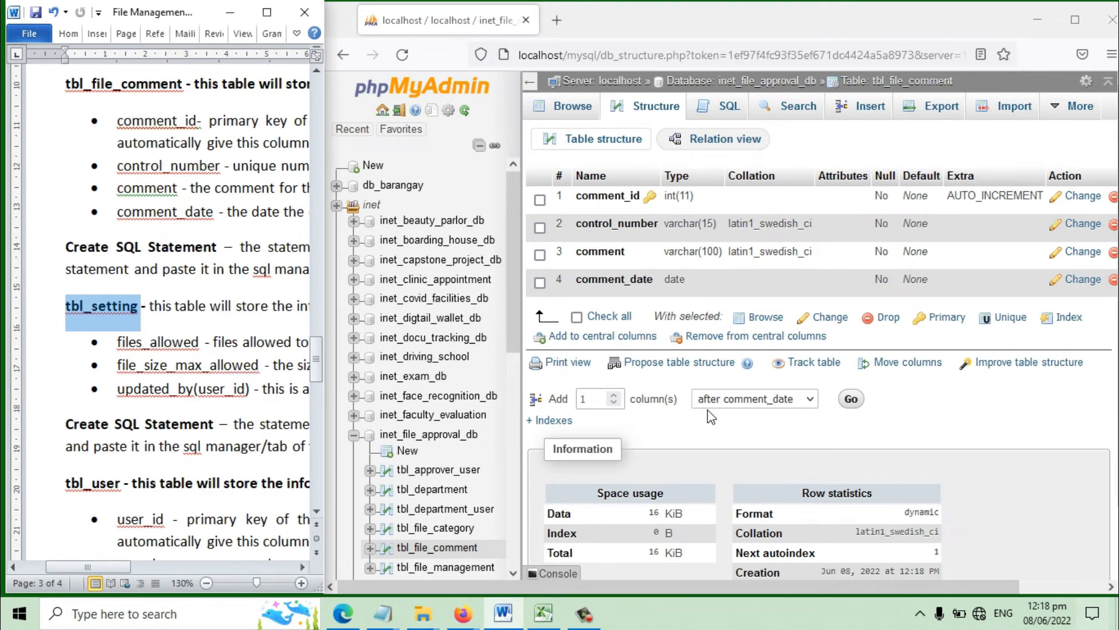
Return to the inet_file_approval_db table list and start a new table named tbl_setting with 3 columns.
{"action": "left_click", "coordinate": [729, 81]}
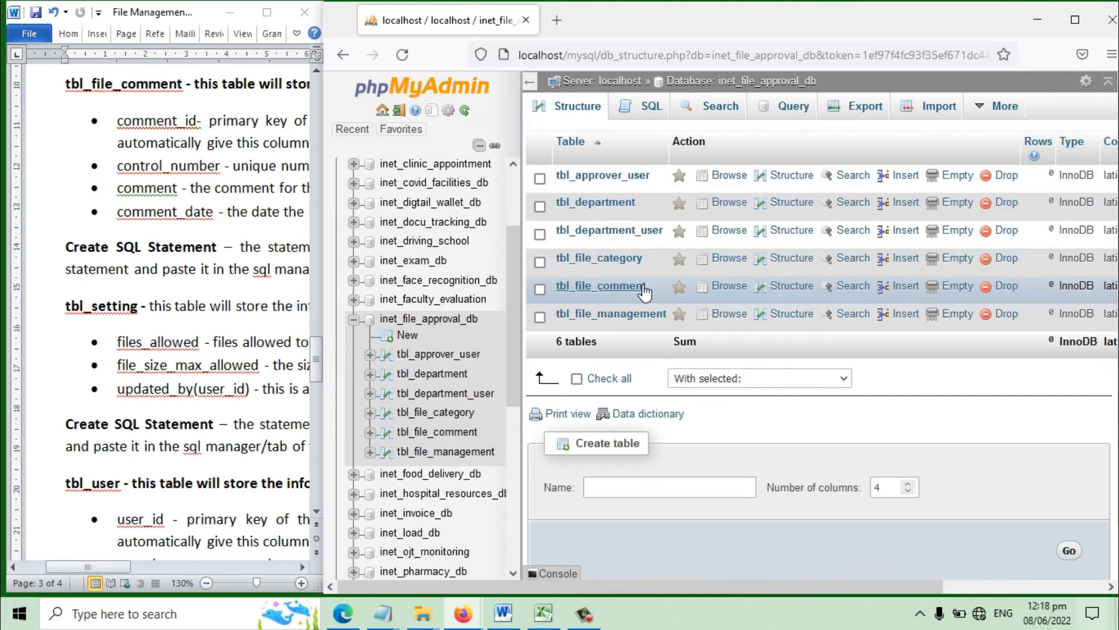
{"action": "left_click", "coordinate": [639, 487]}
{"action": "type", "text": "tbl_settin"}
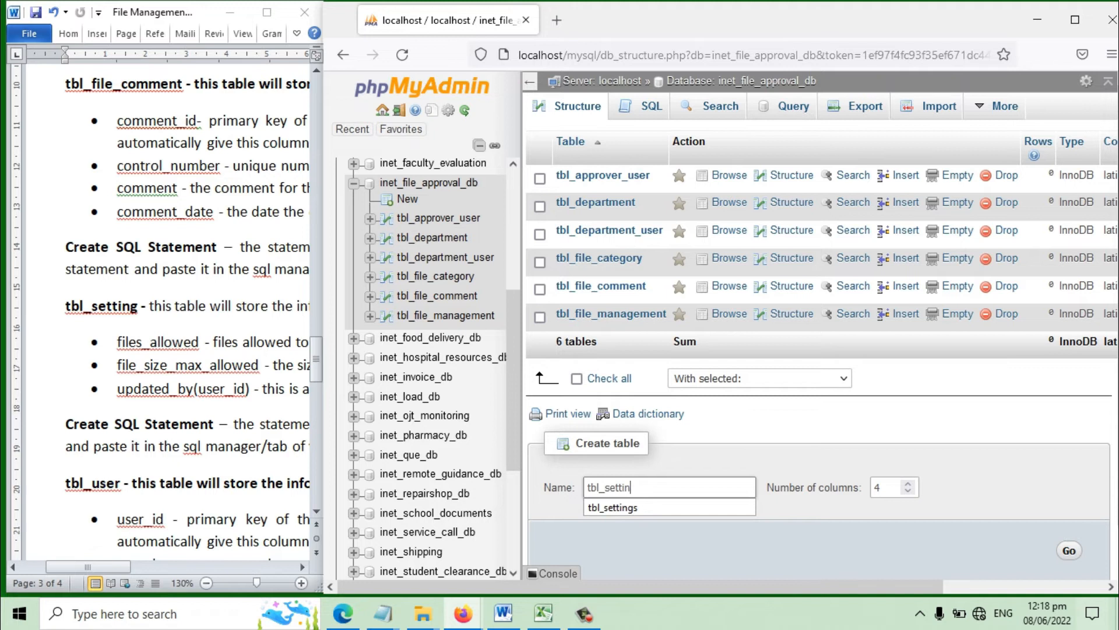
{"action": "type", "text": "g"}
{"action": "key", "text": "Tab"}
{"action": "type", "text": "3"}
{"action": "left_click", "coordinate": [1072, 551]}
Define the first column of tbl_setting as files_allowed, type INT with a length of 3.
{"action": "left_click", "coordinate": [581, 251]}
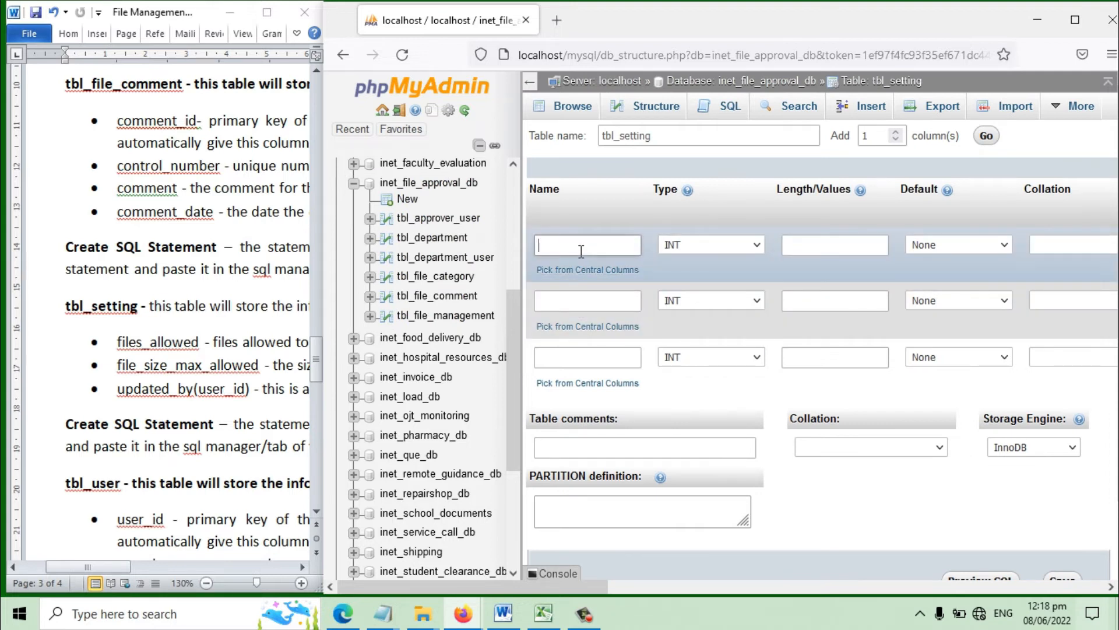
{"action": "type", "text": "files_allowed"}
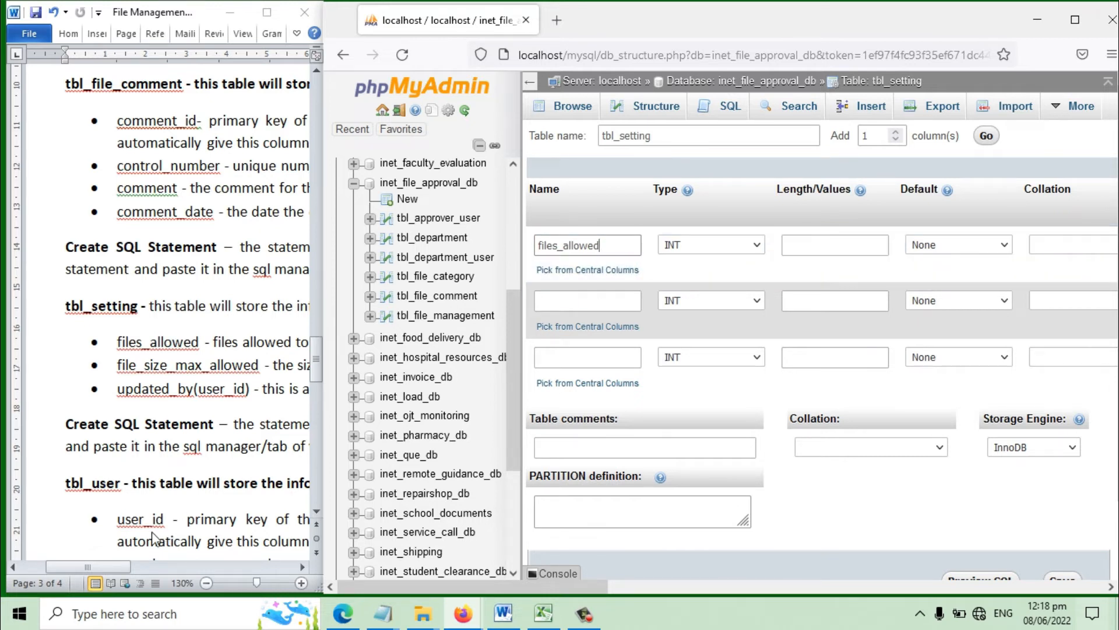
{"action": "left_click", "coordinate": [111, 568]}
{"action": "mouse_move", "coordinate": [111, 568]}
{"action": "left_mouse_down"}
{"action": "mouse_move", "coordinate": [174, 567]}
{"action": "mouse_move", "coordinate": [107, 565]}
{"action": "left_mouse_up"}
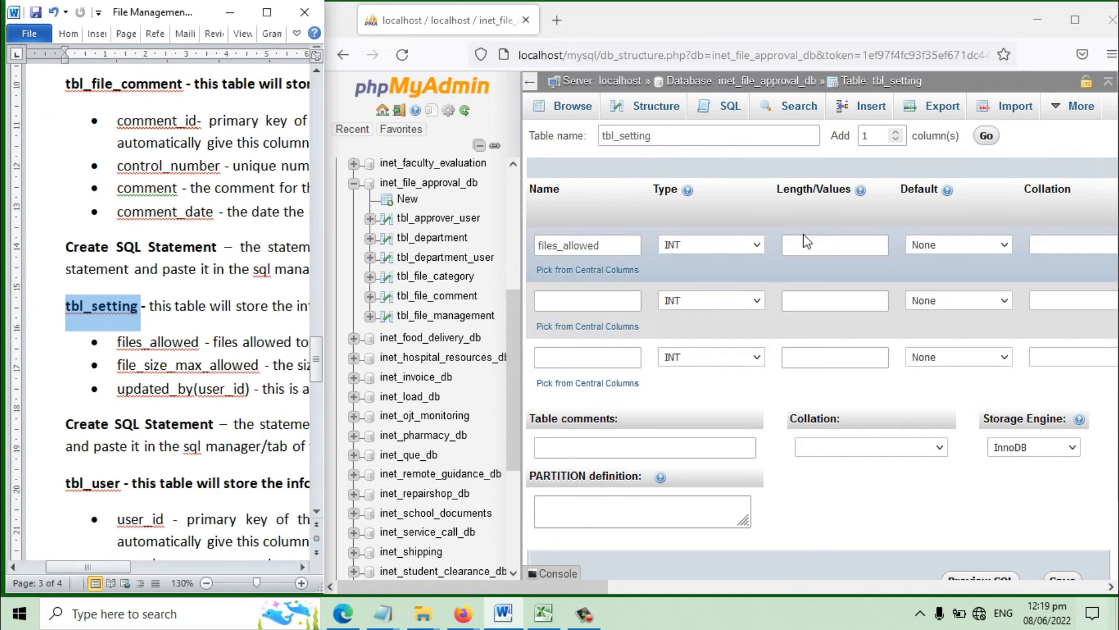
{"action": "left_click", "coordinate": [825, 244]}
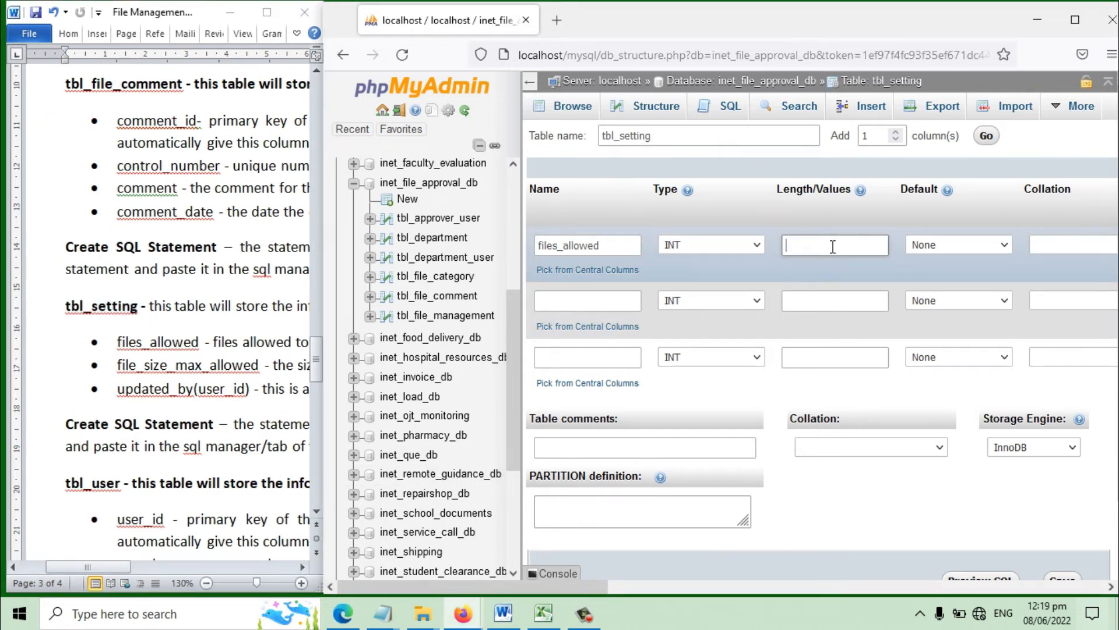
{"action": "type", "text": "3"}
Define the second column of tbl_setting as file_size_max_allowed with type FLOAT, leaving its length empty.
{"action": "left_click", "coordinate": [607, 309]}
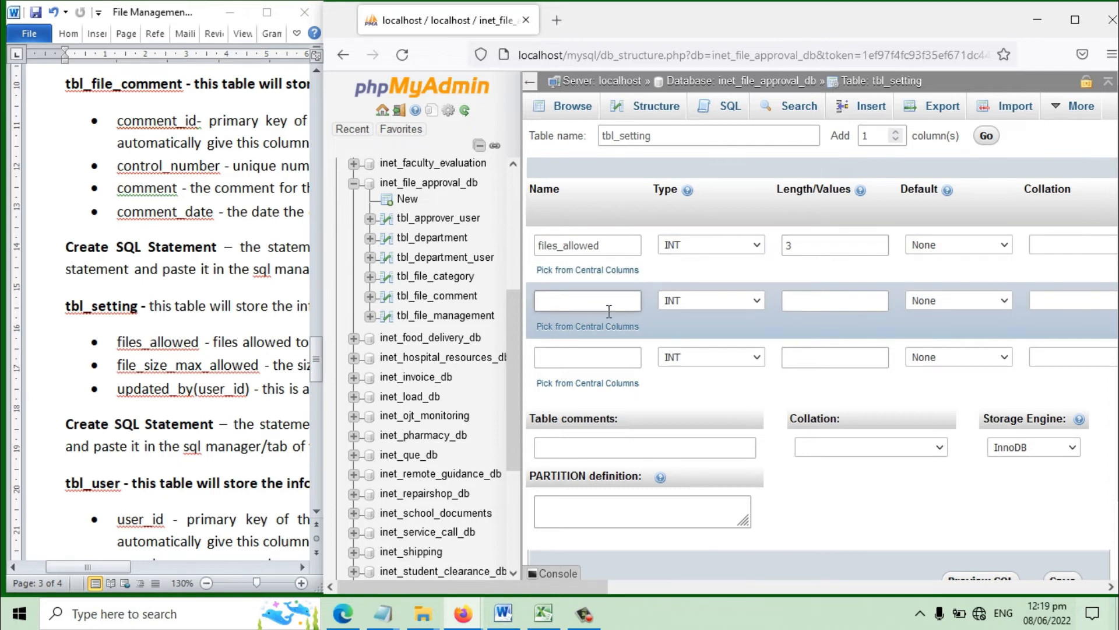
{"action": "type", "text": "file_size_max_"}
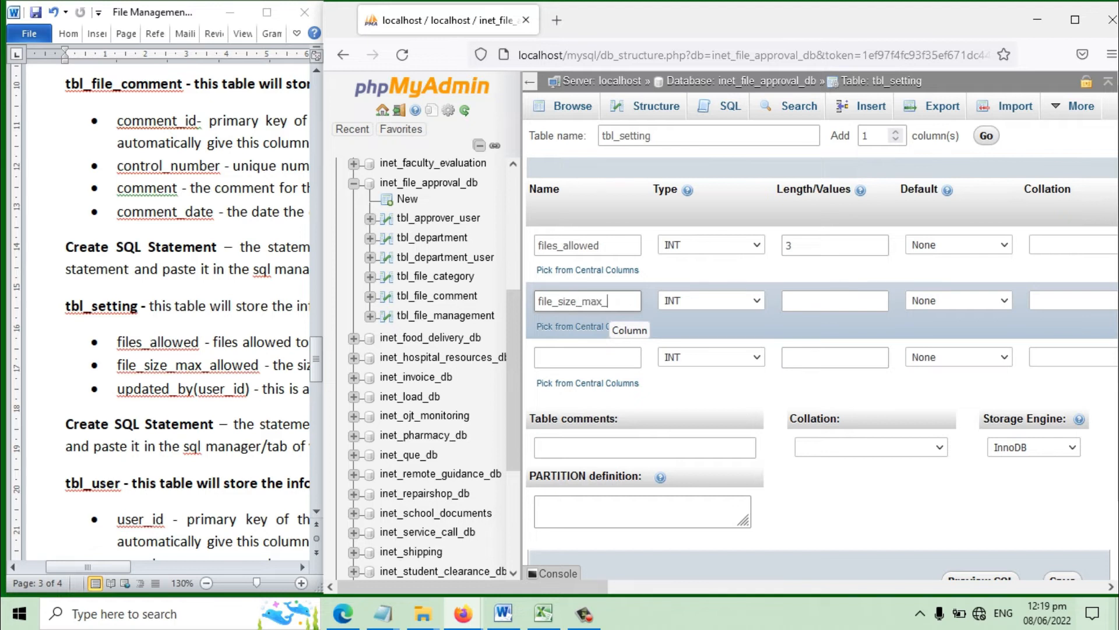
{"action": "type", "text": "allowed"}
{"action": "left_click", "coordinate": [736, 305]}
{"action": "key", "text": "f"}
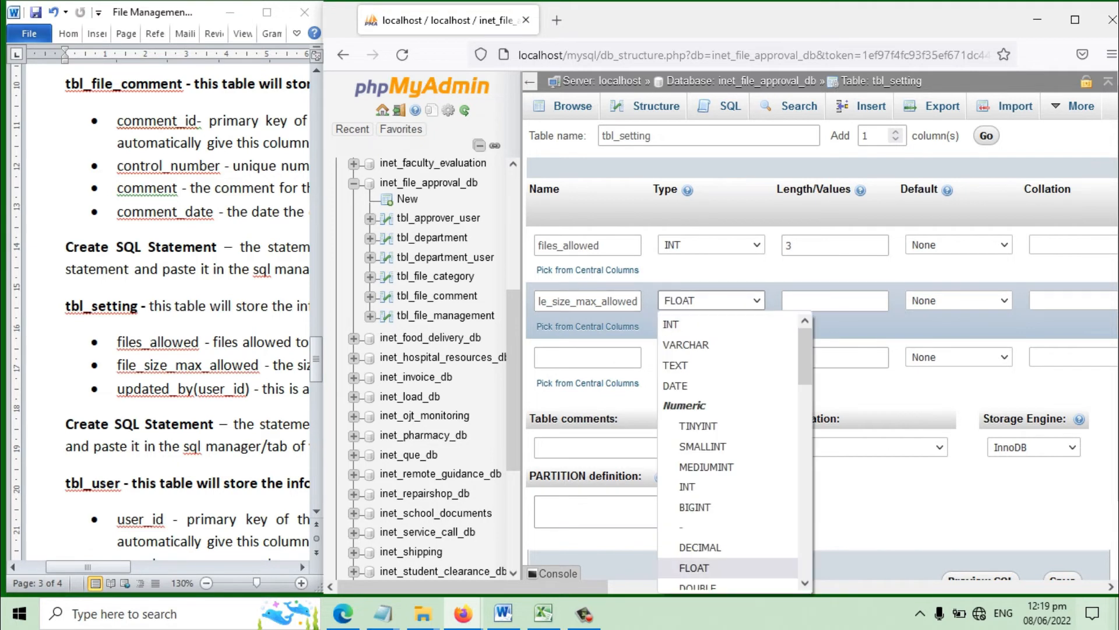
{"action": "left_click", "coordinate": [831, 304]}
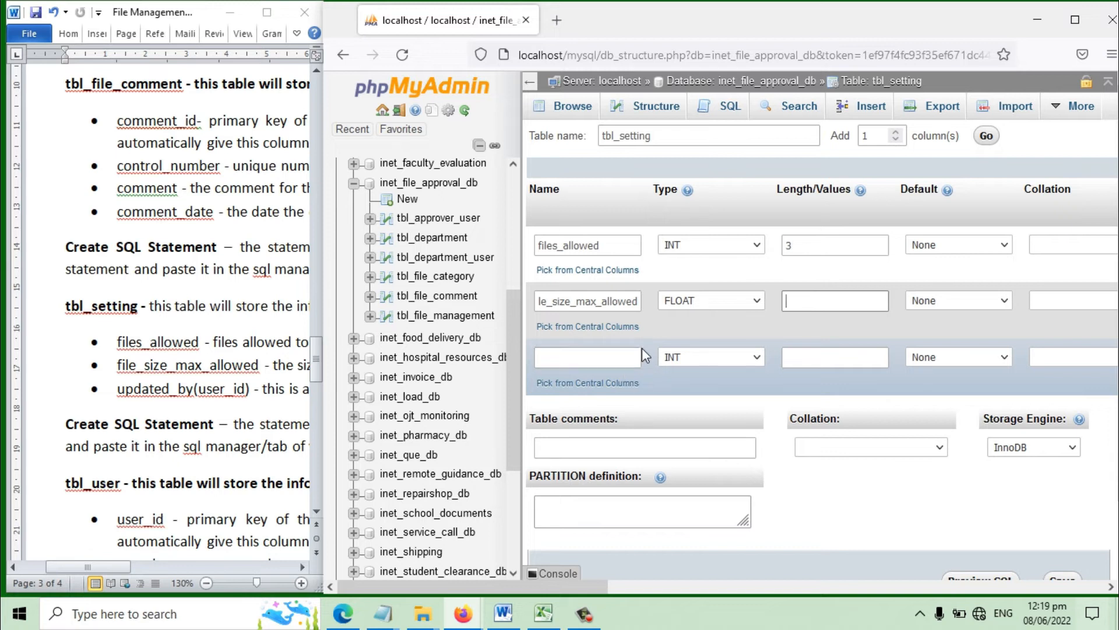
Define the third column of tbl_setting as updated_by, type INT with a length of 11.
{"action": "left_click", "coordinate": [589, 368]}
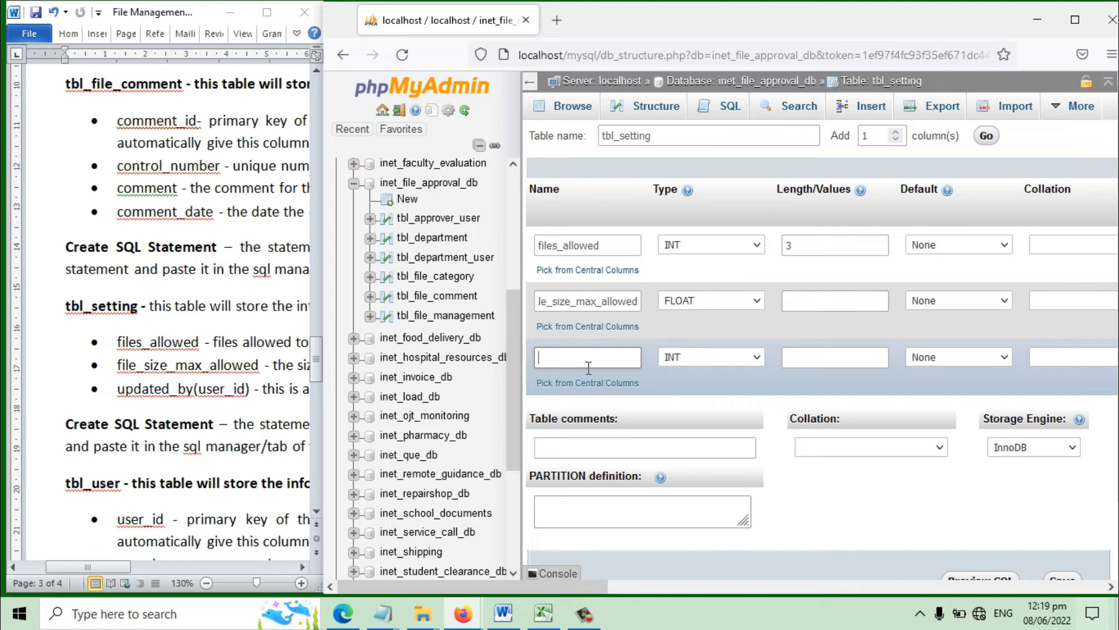
{"action": "type", "text": "updated_by"}
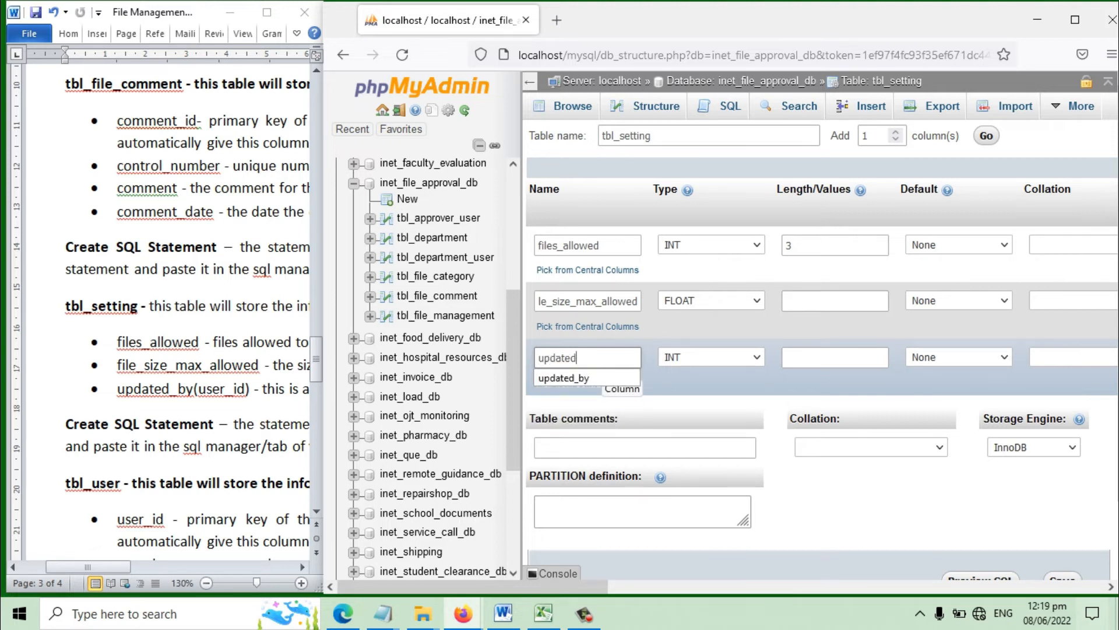
{"action": "left_click", "coordinate": [816, 357]}
{"action": "type", "text": "11"}
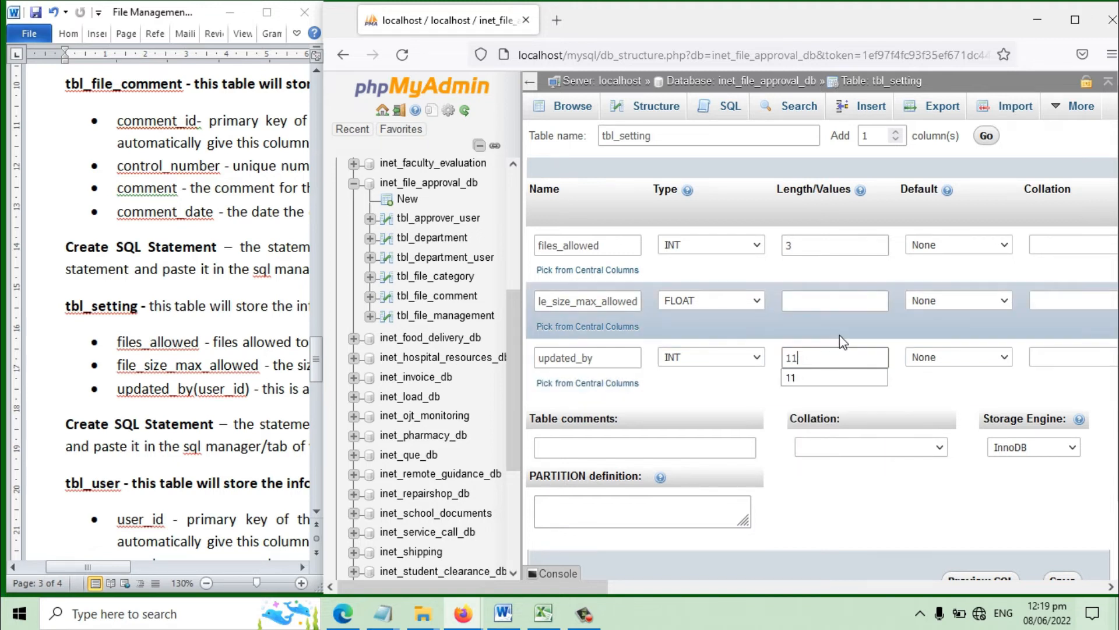
In the Word document, add a Setting_id bullet above files_allowed in the tbl_setting column list.
{"action": "left_click", "coordinate": [132, 357]}
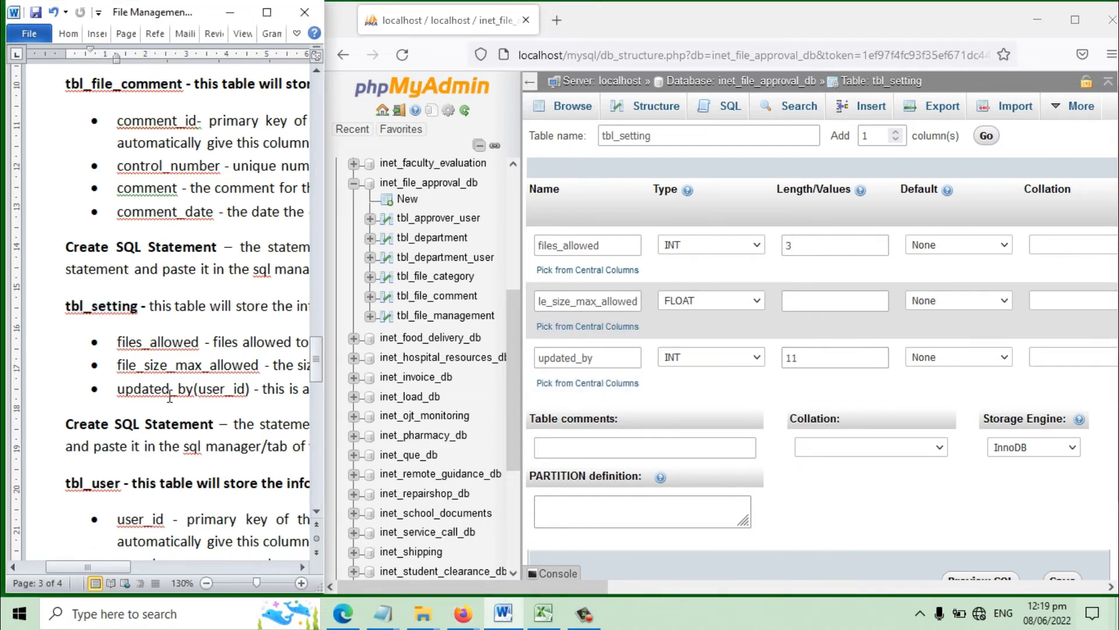
{"action": "key", "text": "Return"}
{"action": "type", "text": "set"}
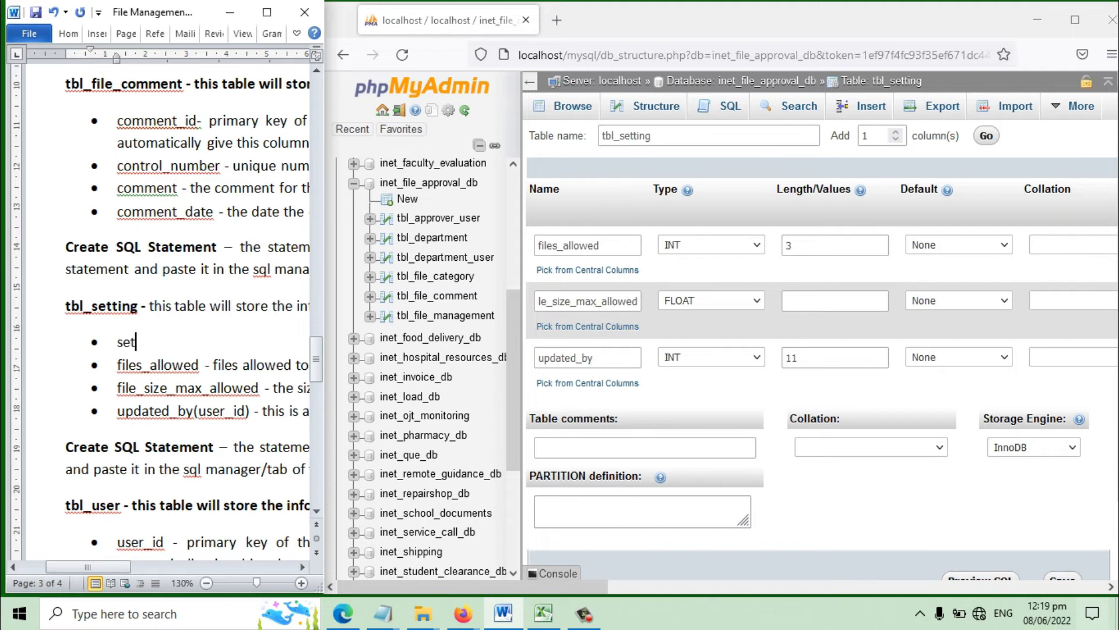
{"action": "type", "text": "ting_id"}
Add one more column to tbl_setting in phpMyAdmin and define it as setting_id, type INT with a length of 11.
{"action": "left_click", "coordinate": [986, 136]}
{"action": "left_click", "coordinate": [586, 414]}
{"action": "type", "text": "setting"}
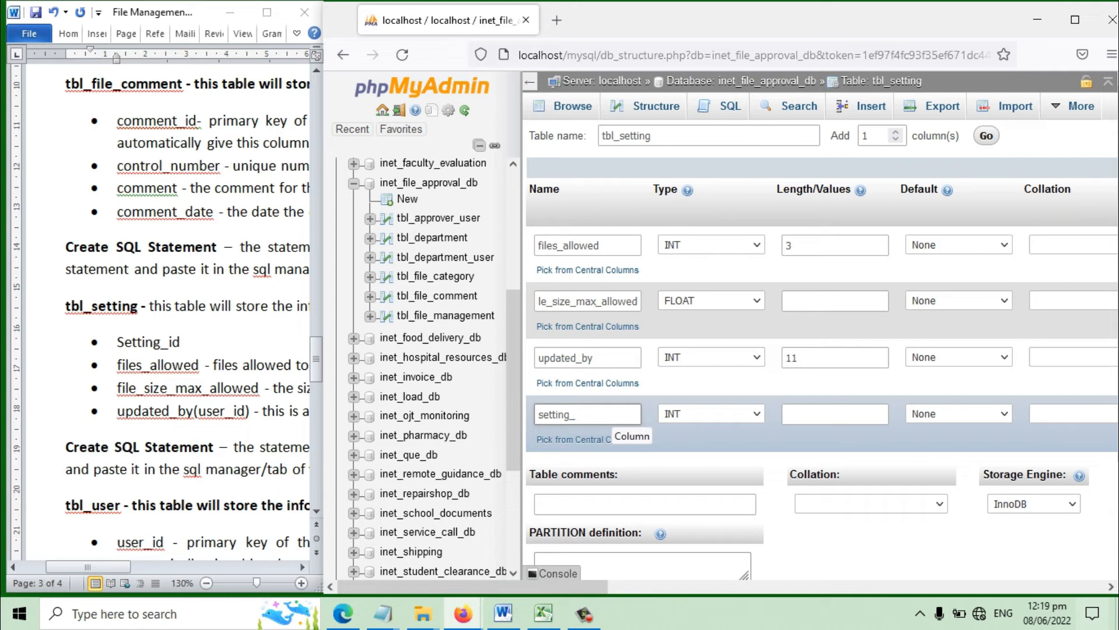
{"action": "type", "text": "_id"}
{"action": "left_click", "coordinate": [911, 415]}
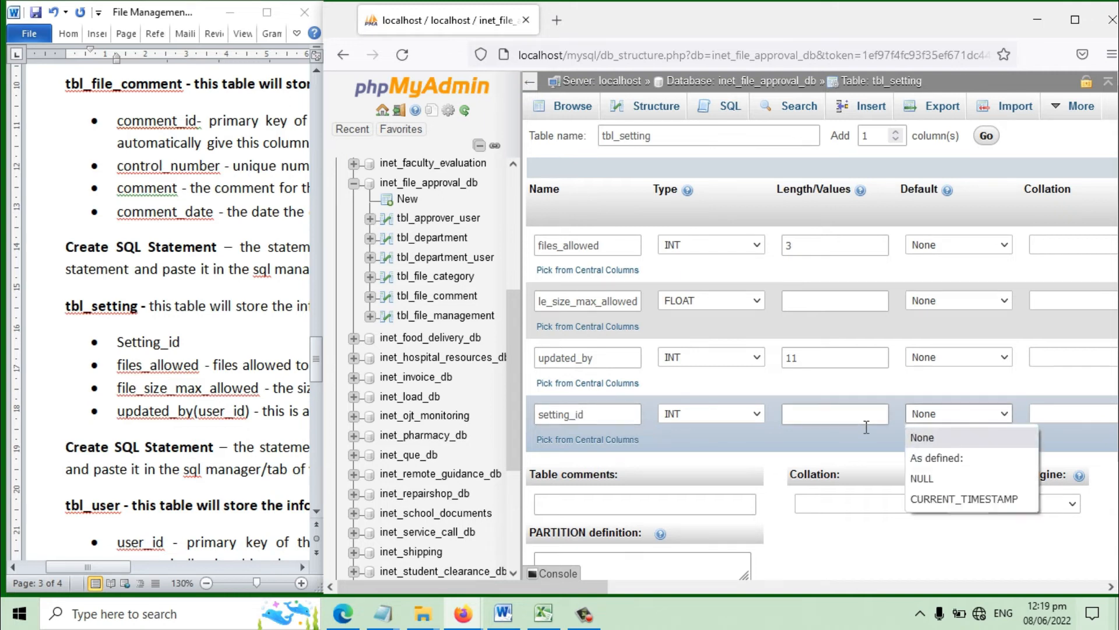
{"action": "left_click", "coordinate": [835, 414]}
{"action": "type", "text": "11"}
Maximize the browser window and make setting_id the auto-increment primary key.
{"action": "left_click", "coordinate": [1075, 22]}
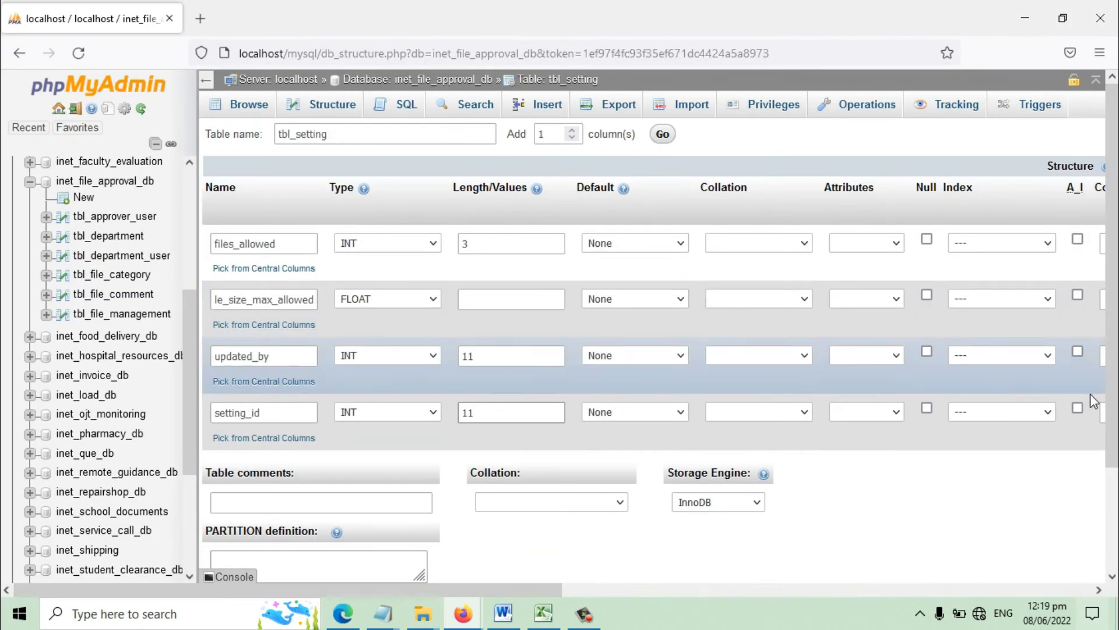
{"action": "left_click", "coordinate": [1021, 412]}
{"action": "left_click", "coordinate": [967, 435]}
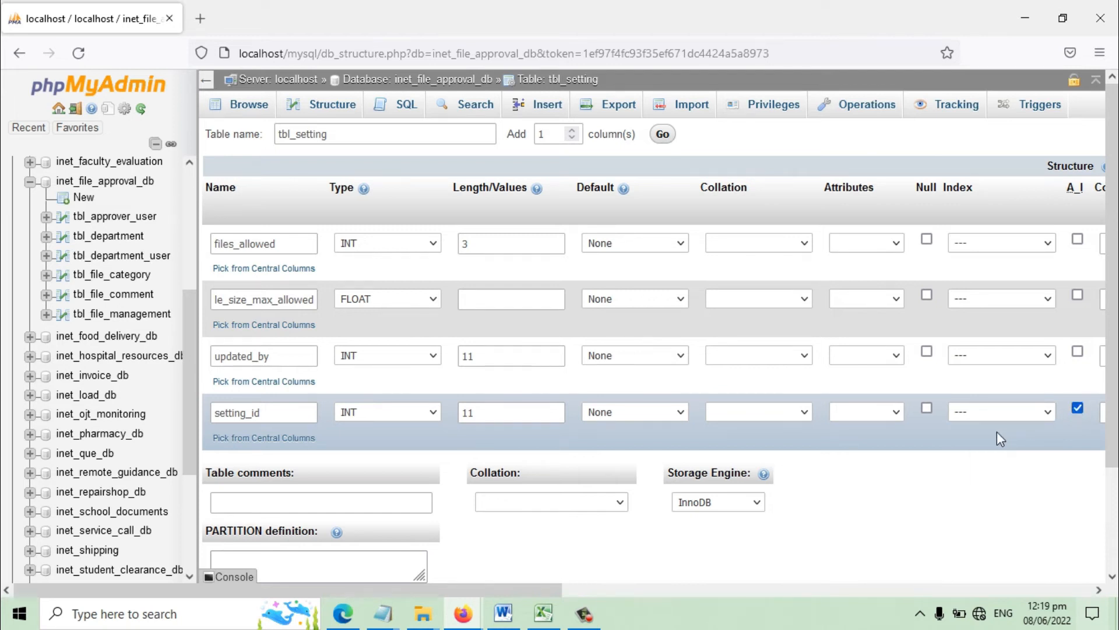
{"action": "left_click", "coordinate": [985, 413]}
{"action": "left_click", "coordinate": [980, 455]}
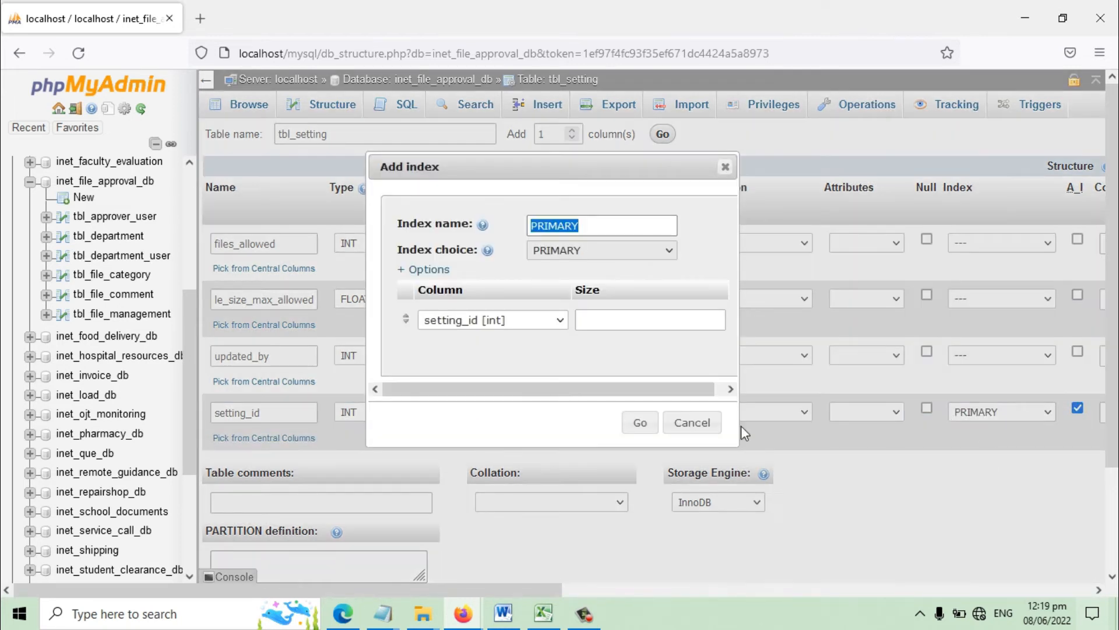
{"action": "left_click", "coordinate": [640, 422]}
Add an INDEX on the updated_by column and save tbl_setting.
{"action": "left_click", "coordinate": [1001, 357]}
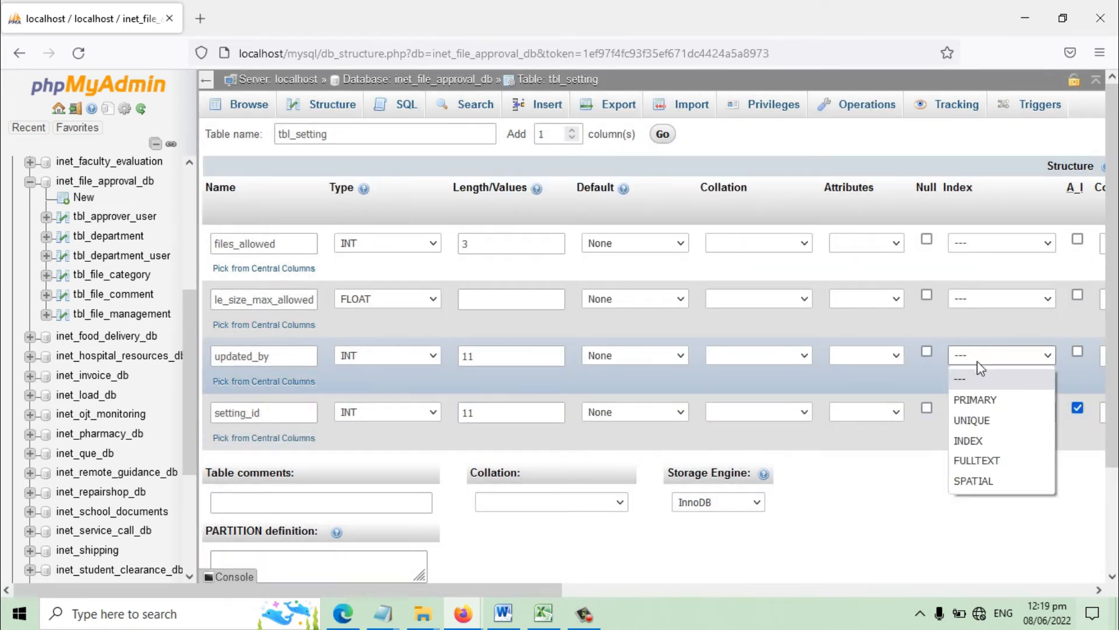
{"action": "left_click", "coordinate": [972, 440]}
{"action": "left_click", "coordinate": [641, 422]}
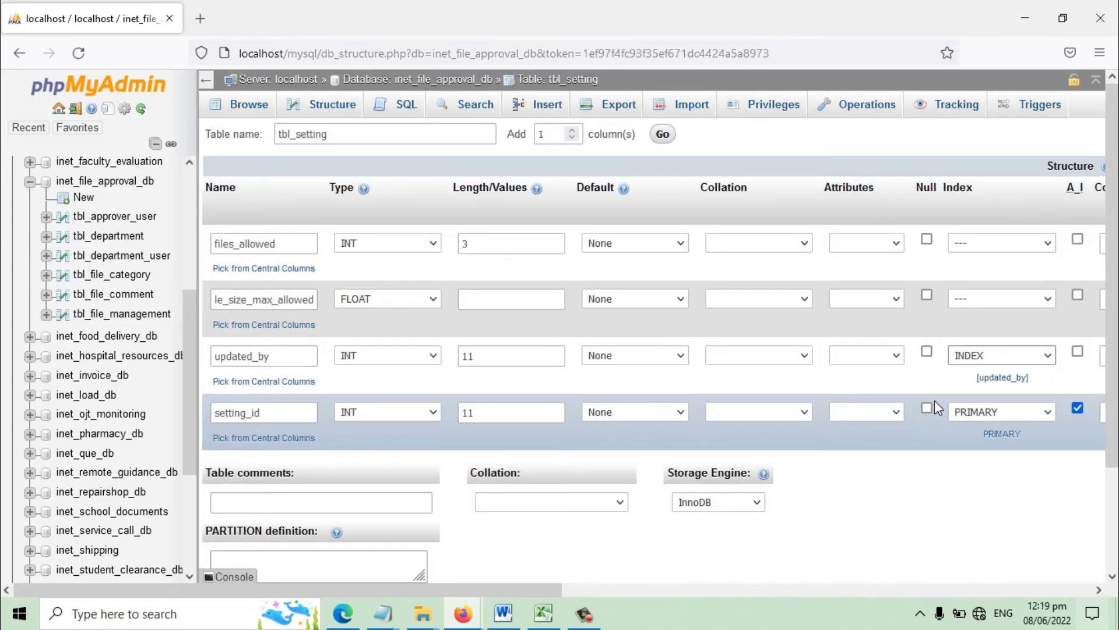
{"action": "scroll", "coordinate": [1073, 388], "scroll_direction": "down", "scroll_amount": 2}
{"action": "left_click", "coordinate": [1049, 511]}
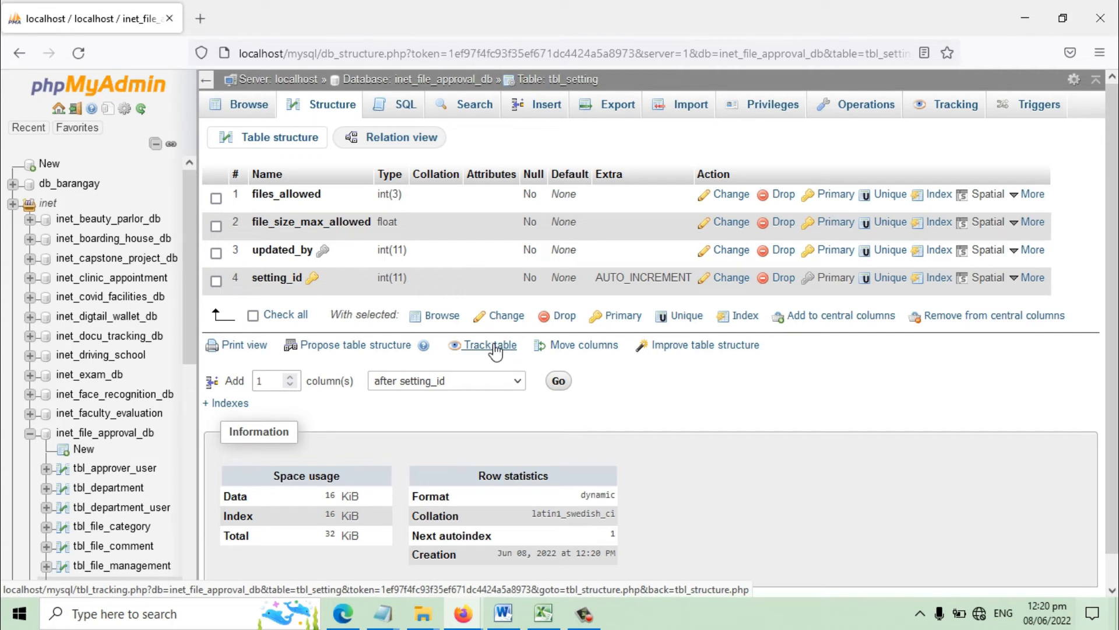
Move setting_id to the first position in tbl_setting and return to the inet_file_approval_db table list.
{"action": "left_click", "coordinate": [558, 350]}
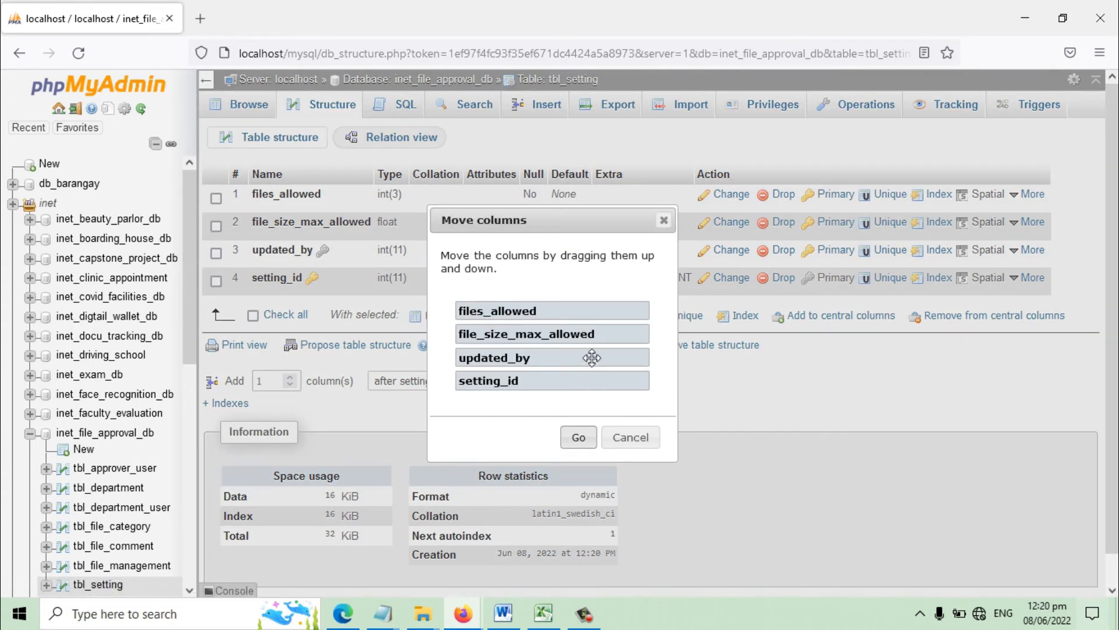
{"action": "left_click_drag", "start_coordinate": [512, 393], "coordinate": [513, 312]}
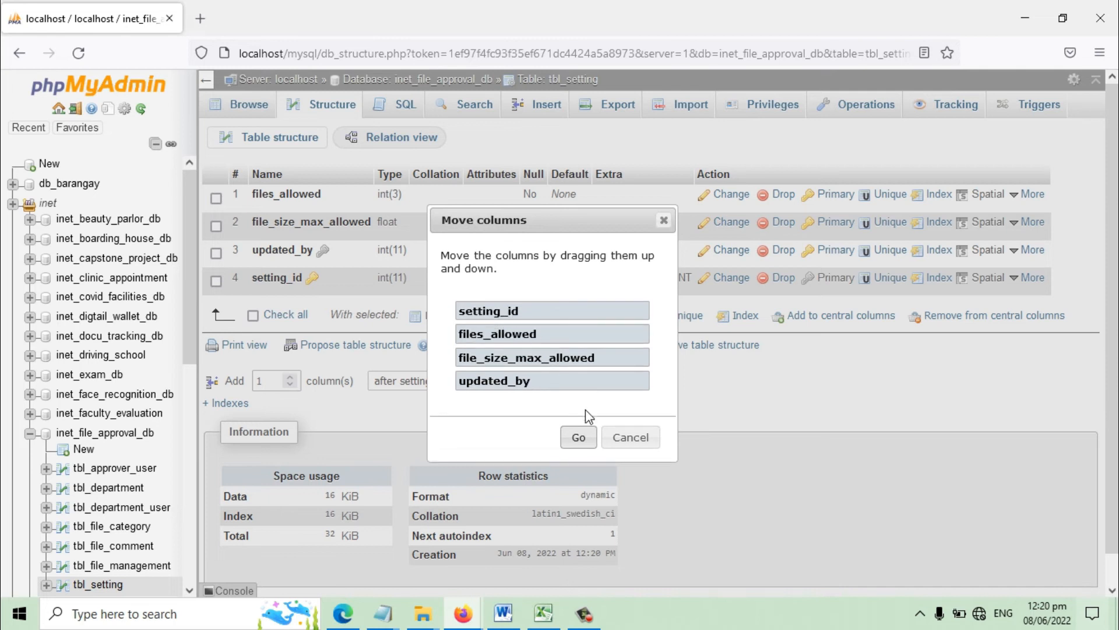
{"action": "left_click", "coordinate": [579, 438]}
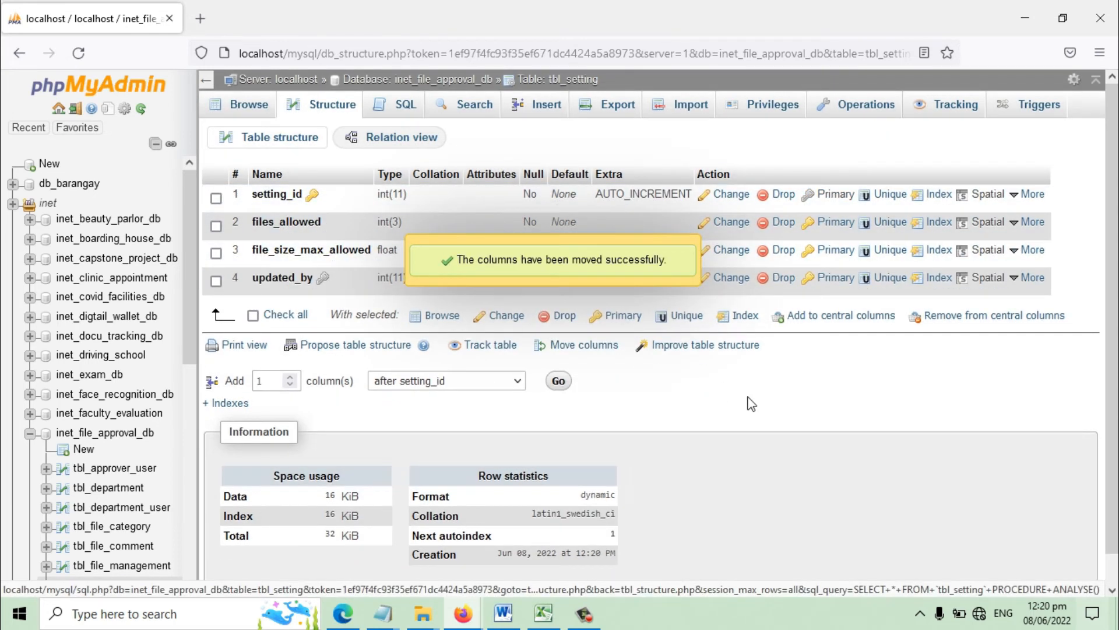
{"action": "left_click", "coordinate": [483, 85]}
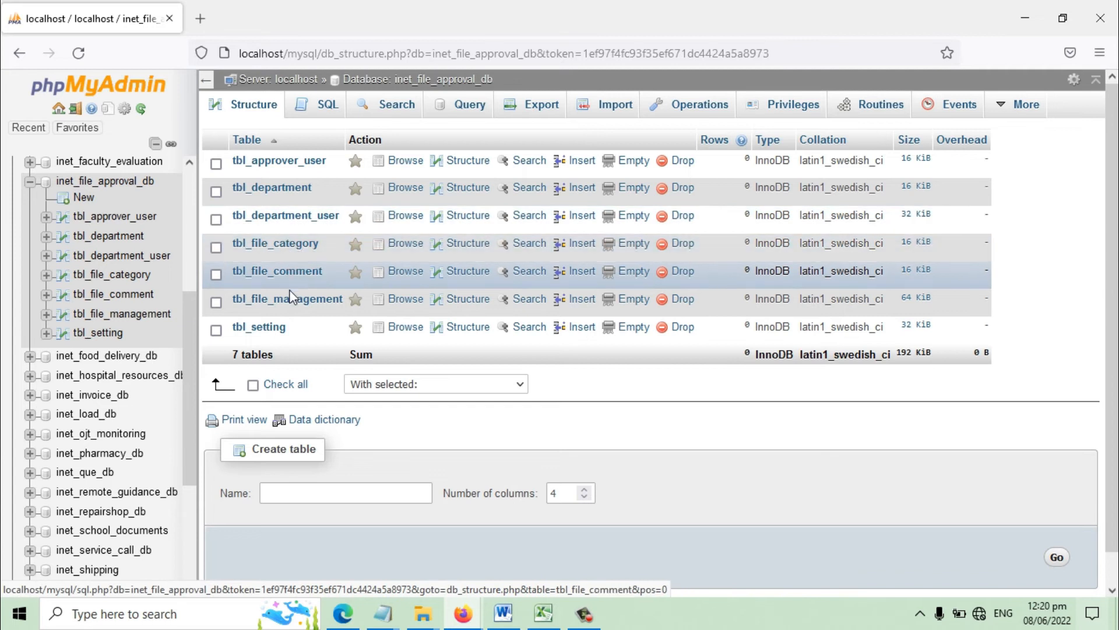
Restore the browser window beside the Word document and look up the tbl_user section with its column list.
{"action": "left_click", "coordinate": [1063, 19]}
{"action": "left_click", "coordinate": [181, 342]}
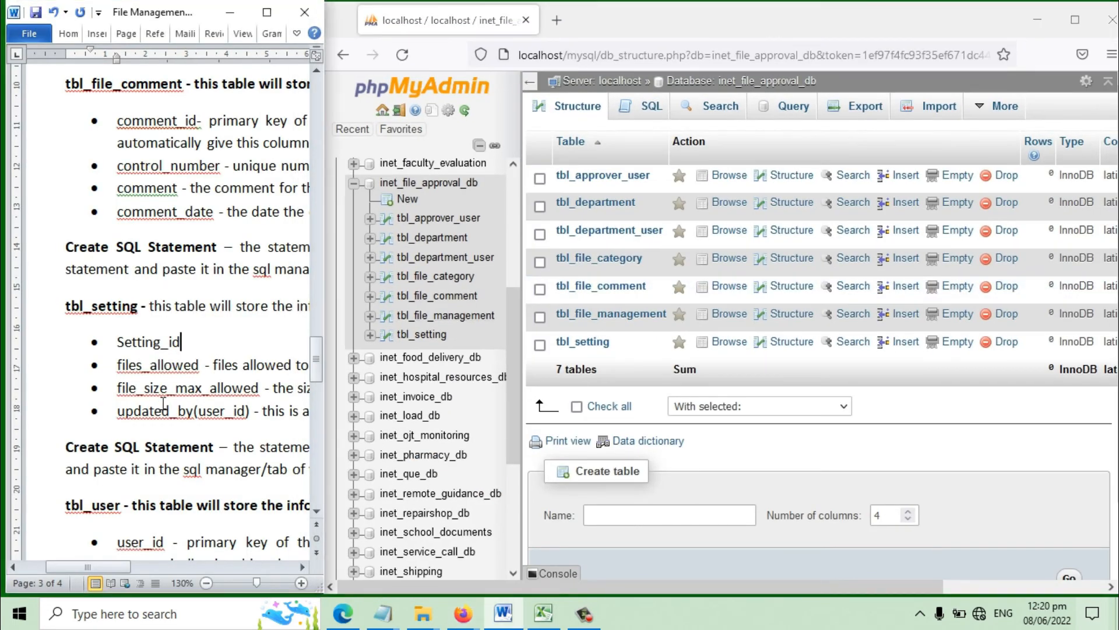
{"action": "scroll", "coordinate": [176, 402], "scroll_direction": "down", "scroll_amount": 2}
{"action": "scroll", "coordinate": [180, 396], "scroll_direction": "down", "scroll_amount": 7}
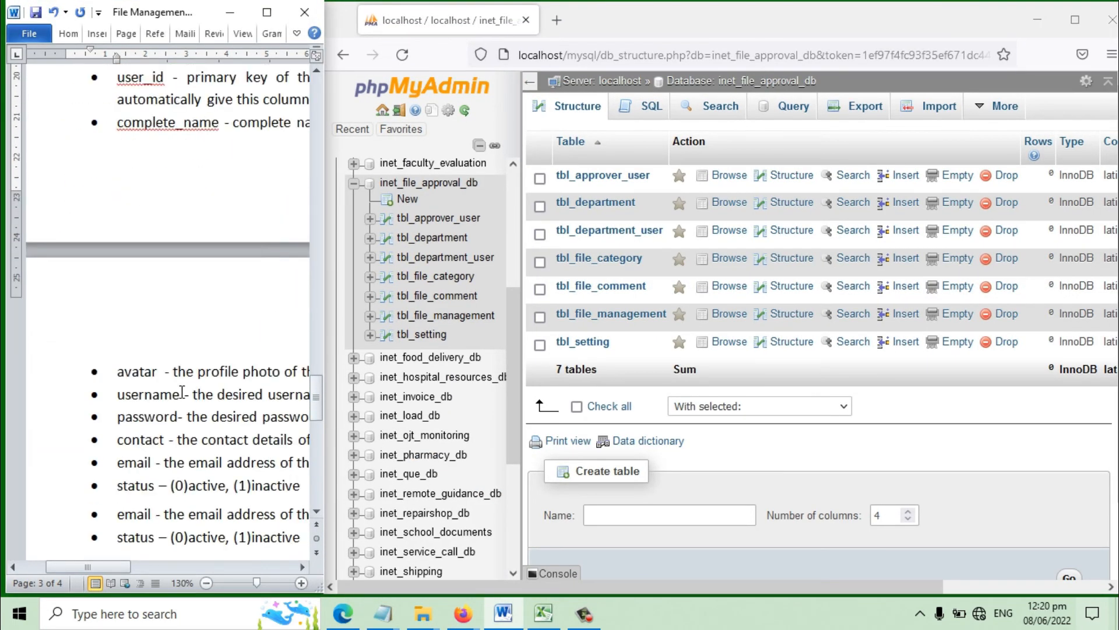
{"action": "scroll", "coordinate": [182, 392], "scroll_direction": "up", "scroll_amount": 3}
{"action": "scroll", "coordinate": [182, 392], "scroll_direction": "up", "scroll_amount": 1}
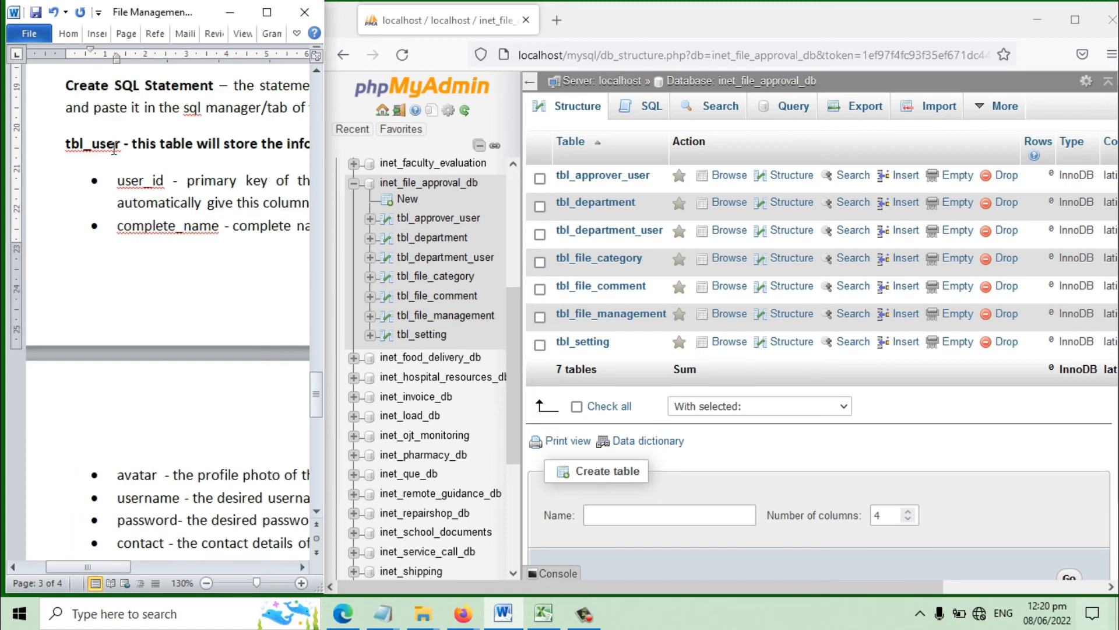
{"action": "left_click_drag", "start_coordinate": [93, 149], "coordinate": [65, 146]}
Start a new table named tbl_user with one column for each field listed in the document.
{"action": "scroll", "coordinate": [710, 429], "scroll_direction": "down", "scroll_amount": 2}
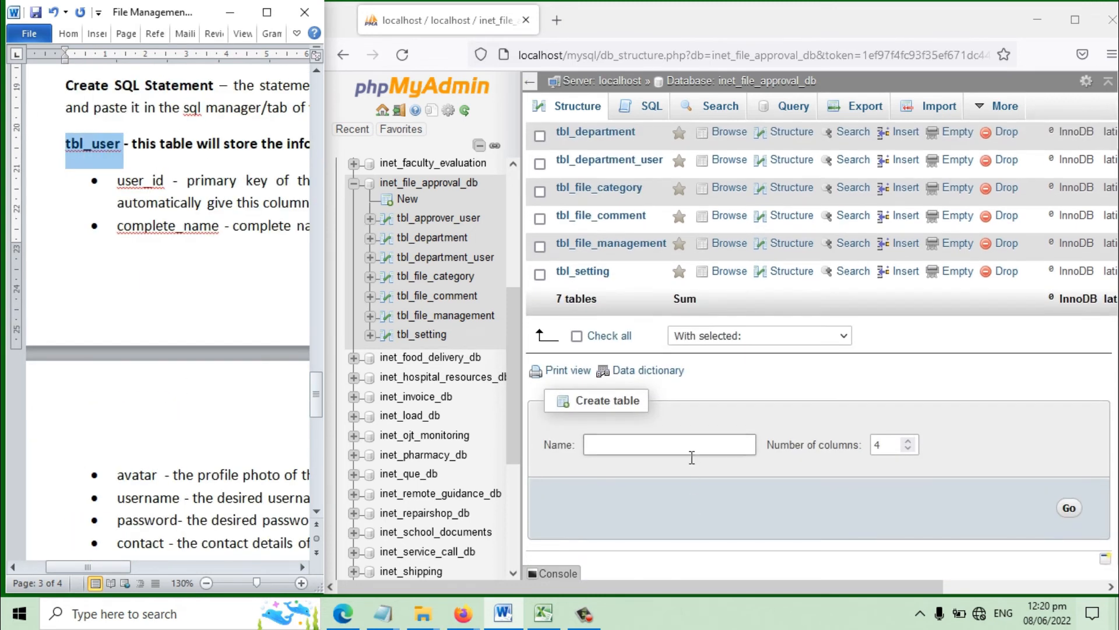
{"action": "left_click", "coordinate": [693, 449]}
{"action": "type", "text": "tbl_"}
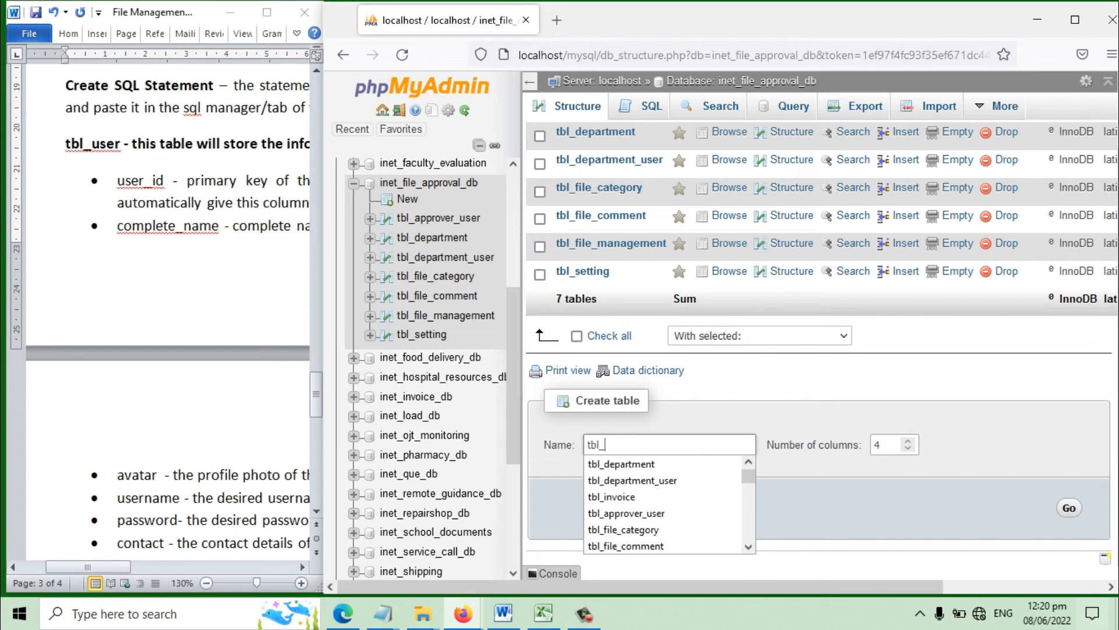
{"action": "type", "text": "user"}
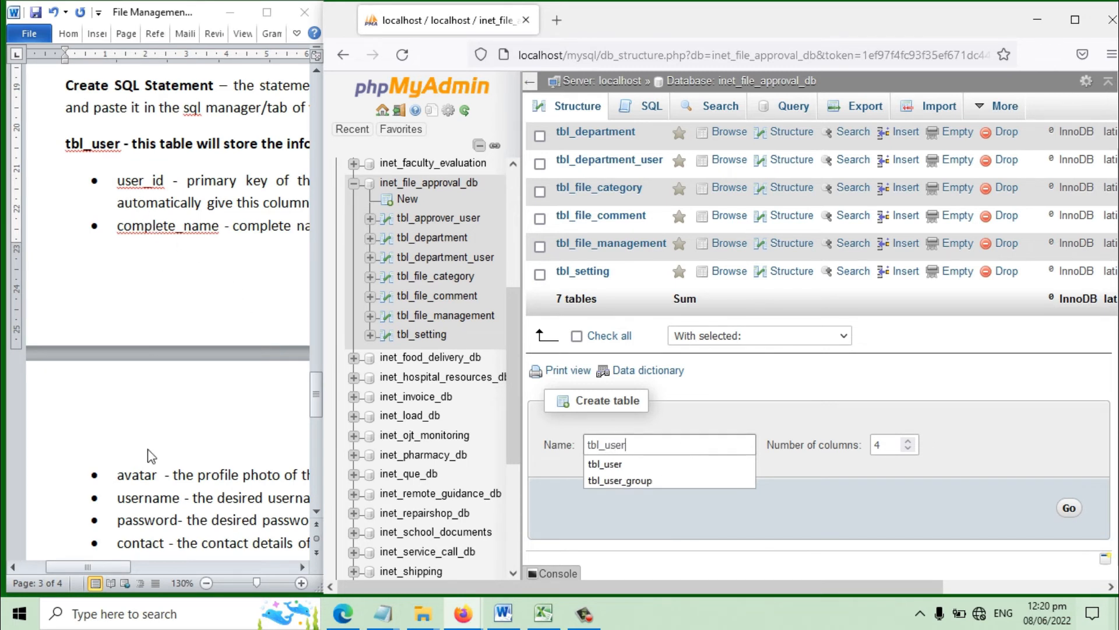
{"action": "scroll", "coordinate": [147, 513], "scroll_direction": "down", "scroll_amount": 1}
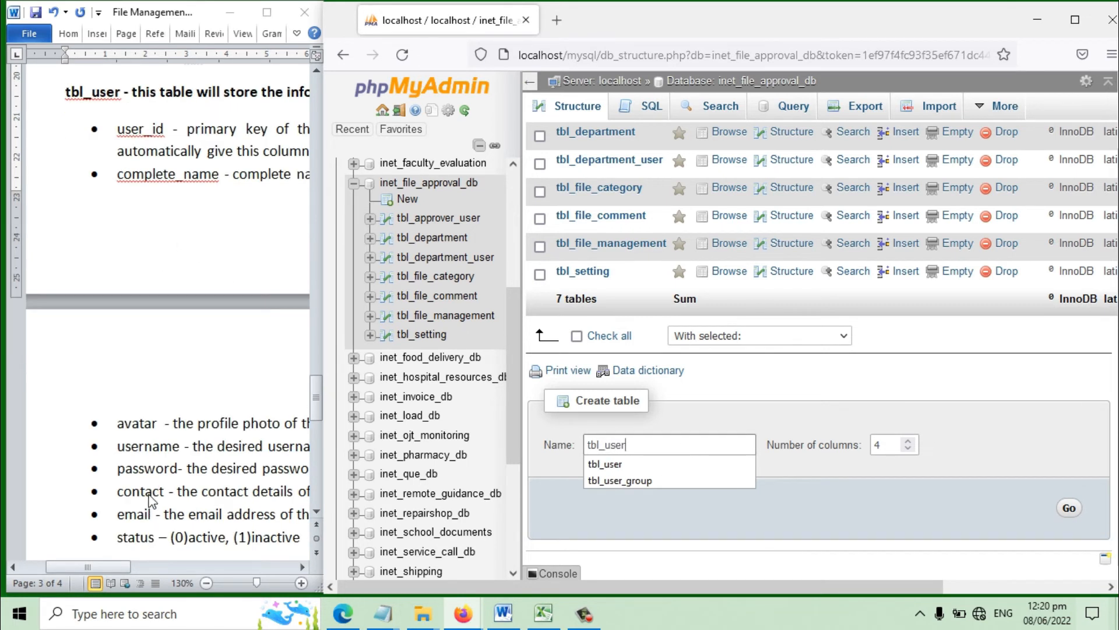
{"action": "scroll", "coordinate": [153, 543], "scroll_direction": "down", "scroll_amount": 1}
{"action": "left_click", "coordinate": [885, 454]}
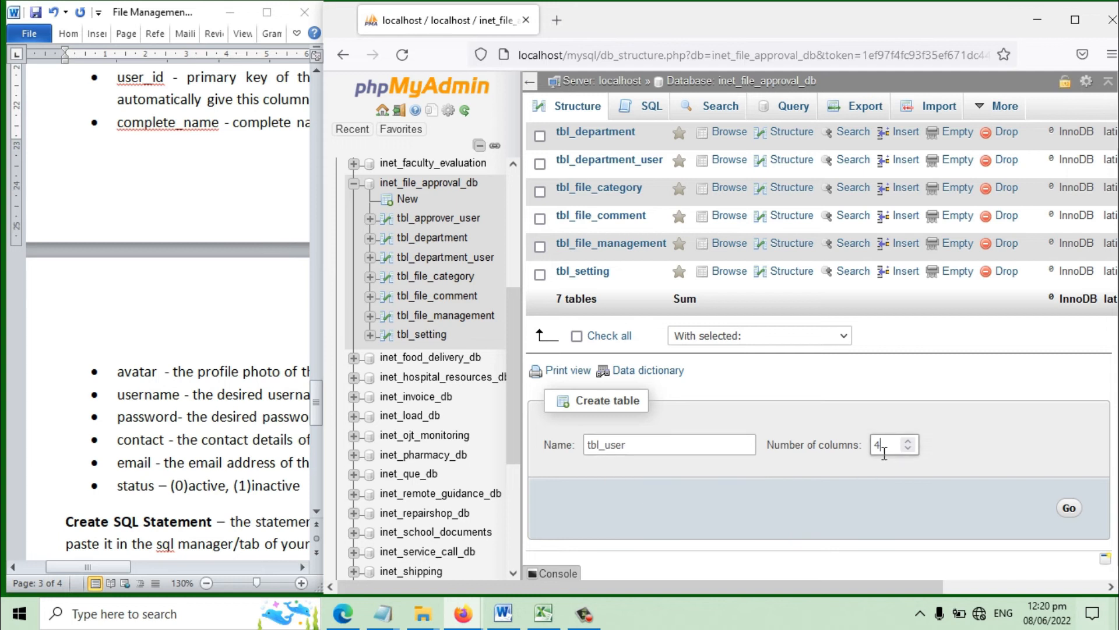
{"action": "left_click", "coordinate": [1069, 507]}
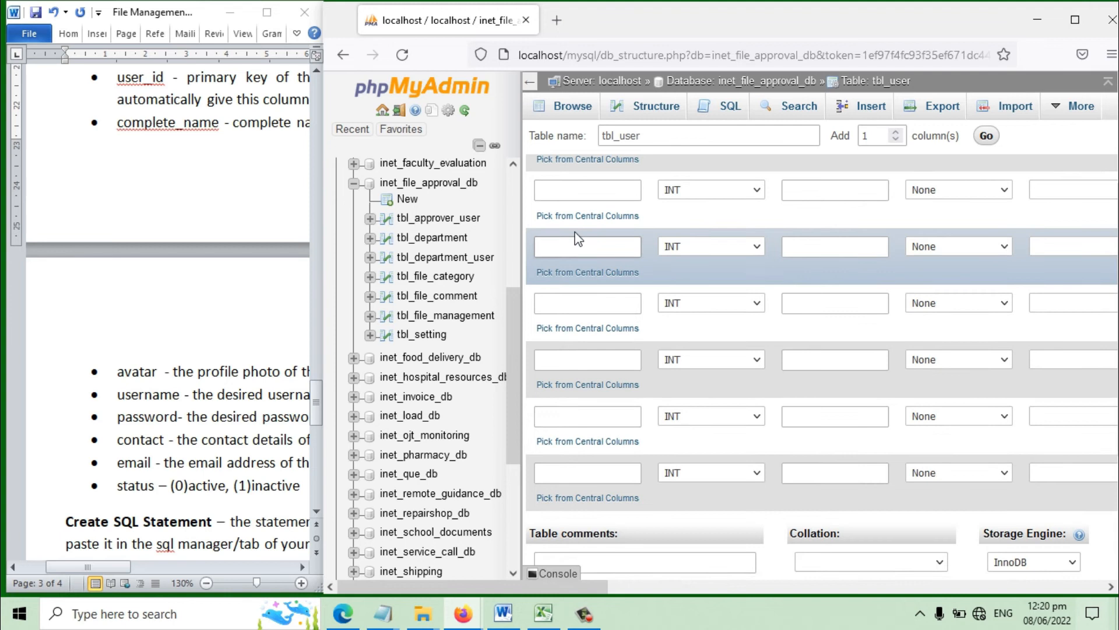
Define the first column of tbl_user as user_id, type INT with a length of 11.
{"action": "left_click", "coordinate": [592, 249]}
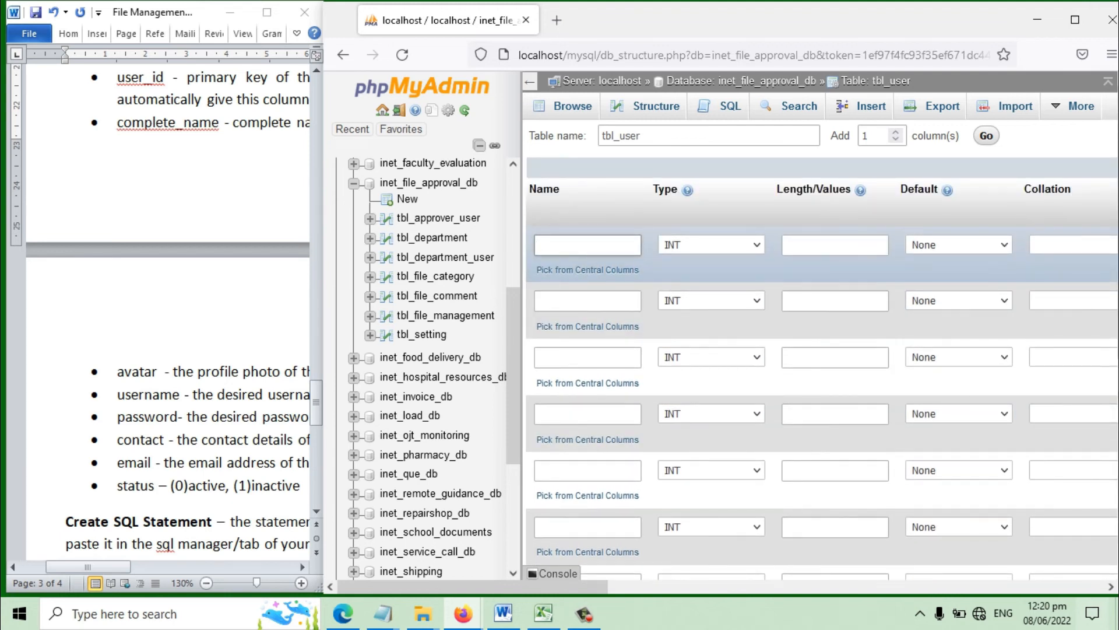
{"action": "type", "text": "user_id"}
{"action": "left_click", "coordinate": [804, 245]}
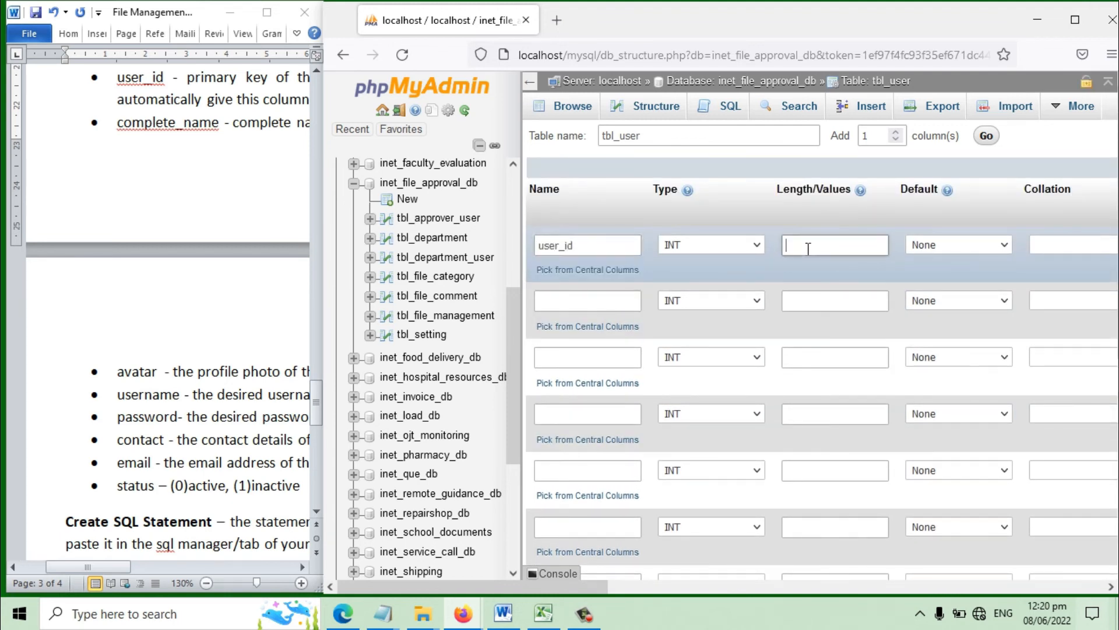
{"action": "type", "text": "11"}
Define the second column of tbl_user as complete_name, type VARCHAR with a length of 100.
{"action": "left_click", "coordinate": [567, 304]}
{"action": "type", "text": "complete_name"}
{"action": "left_click", "coordinate": [711, 300]}
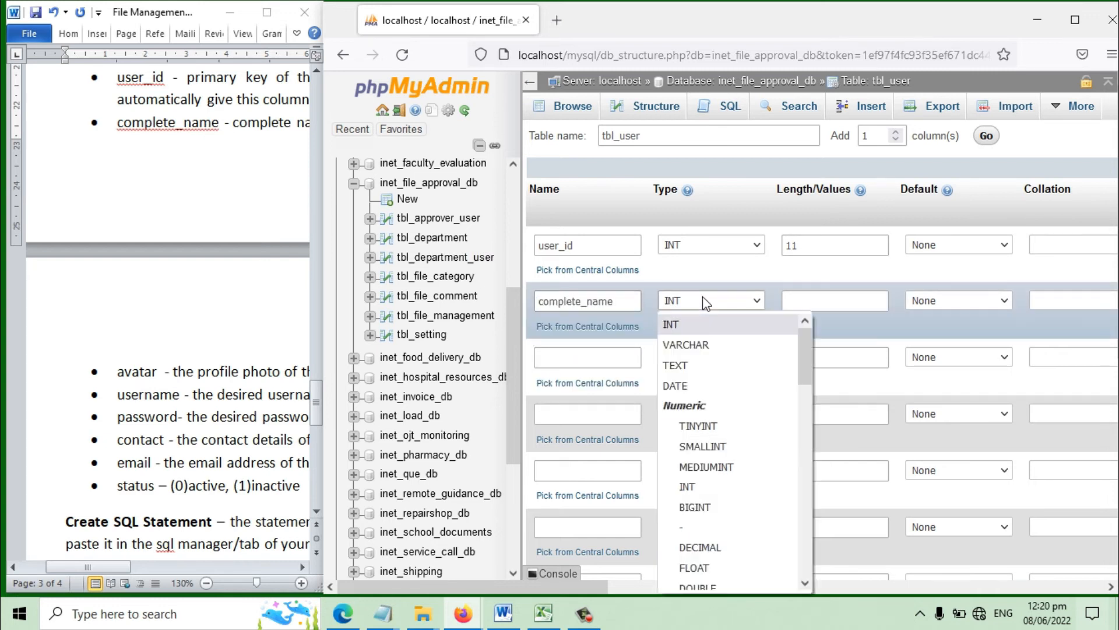
{"action": "left_click", "coordinate": [686, 342]}
{"action": "left_click", "coordinate": [825, 303]}
{"action": "type", "text": "100"}
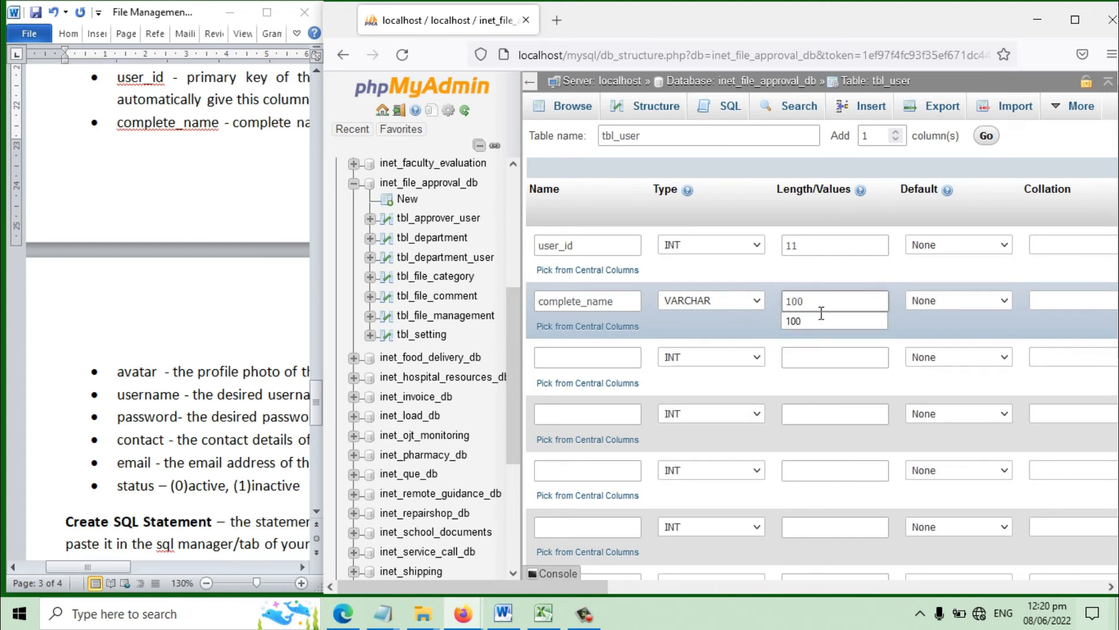
Define the third column of tbl_user as avatar with type LONGBLOB.
{"action": "left_click", "coordinate": [590, 357]}
{"action": "type", "text": "a"}
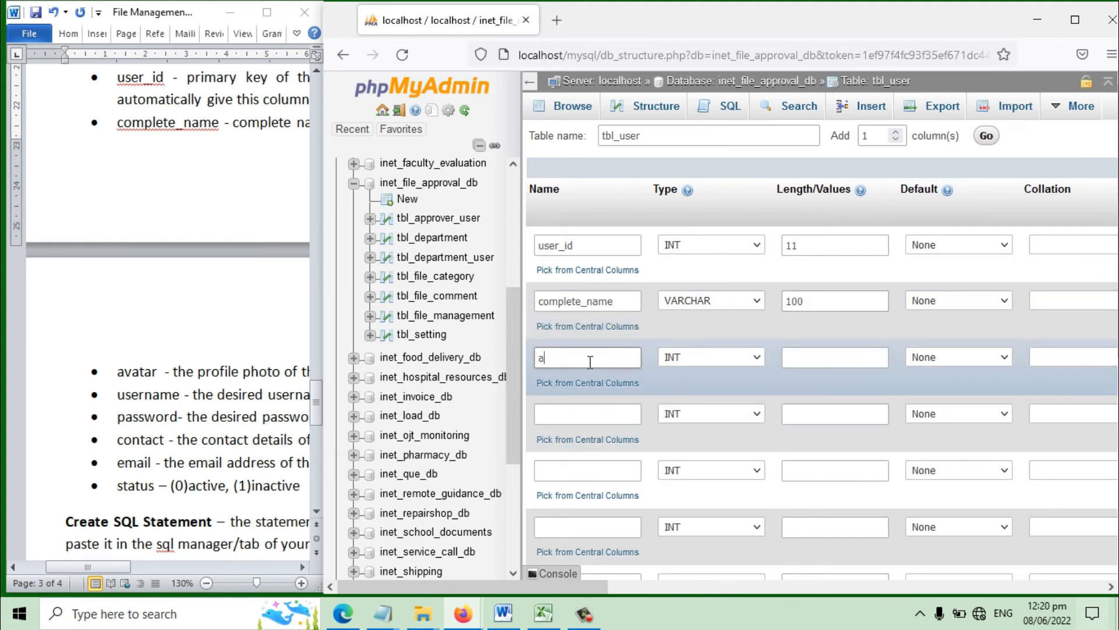
{"action": "type", "text": "vatar"}
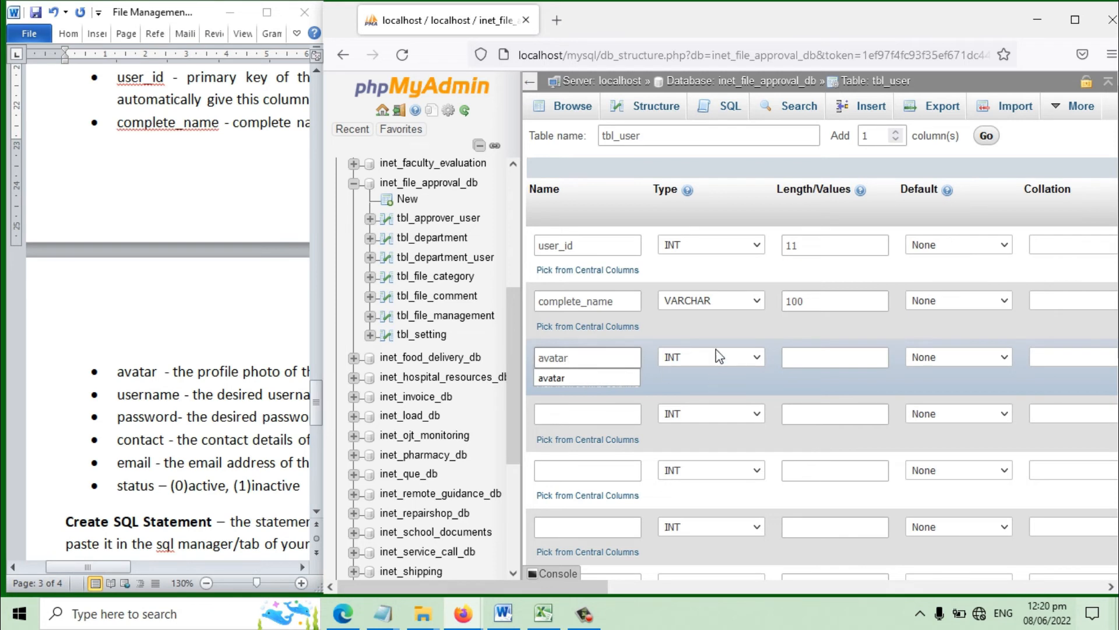
{"action": "left_click", "coordinate": [718, 354]}
{"action": "key", "text": "l"}
{"action": "left_click", "coordinate": [753, 362]}
{"action": "scroll", "coordinate": [754, 361], "scroll_direction": "down", "scroll_amount": 1}
{"action": "scroll", "coordinate": [751, 303], "scroll_direction": "up", "scroll_amount": 2}
{"action": "left_click", "coordinate": [740, 356]}
{"action": "scroll", "coordinate": [742, 281], "scroll_direction": "down", "scroll_amount": 4}
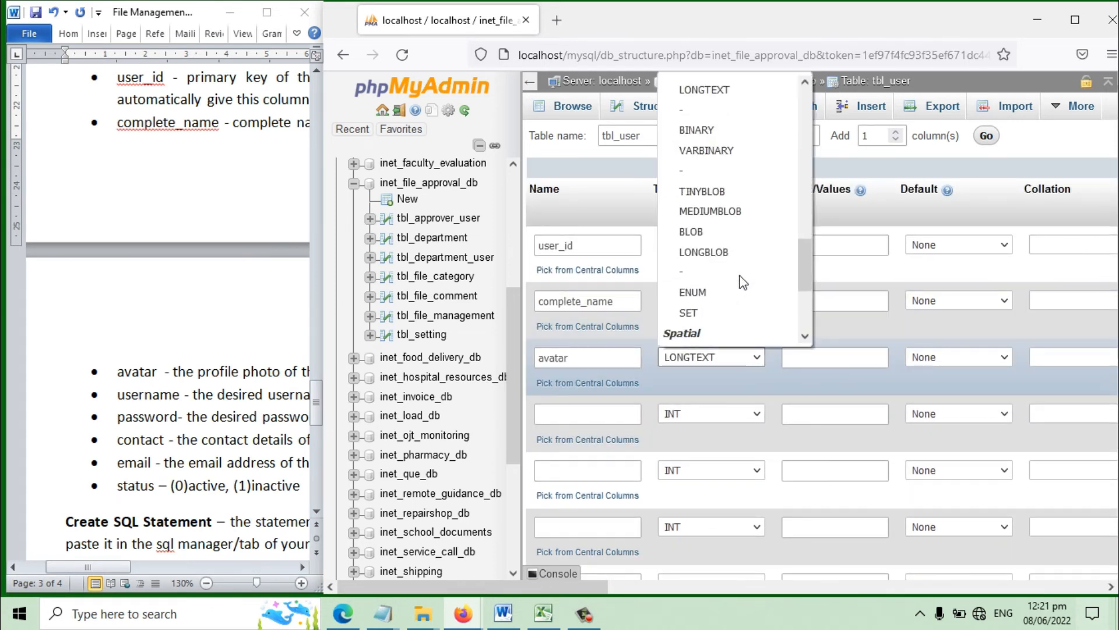
{"action": "left_click", "coordinate": [738, 251]}
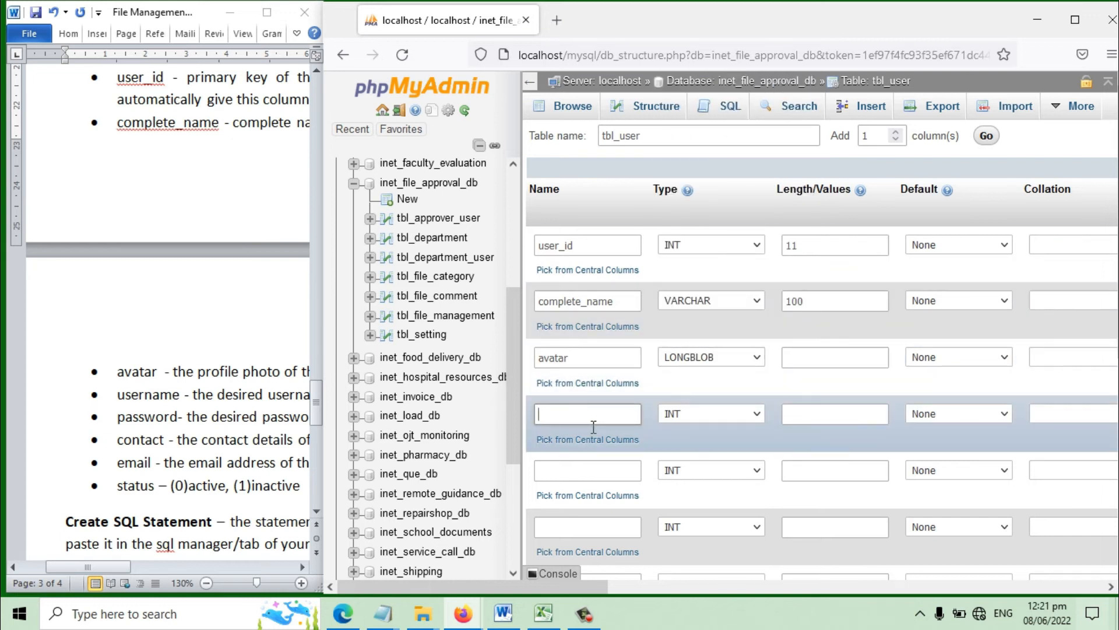
Define the fourth column of tbl_user as username, type VARCHAR with a length of 30.
{"action": "type", "text": "username"}
{"action": "left_click", "coordinate": [704, 416]}
{"action": "key", "text": "Down"}
{"action": "key", "text": "Return"}
{"action": "left_click", "coordinate": [820, 416]}
{"action": "type", "text": "3"}
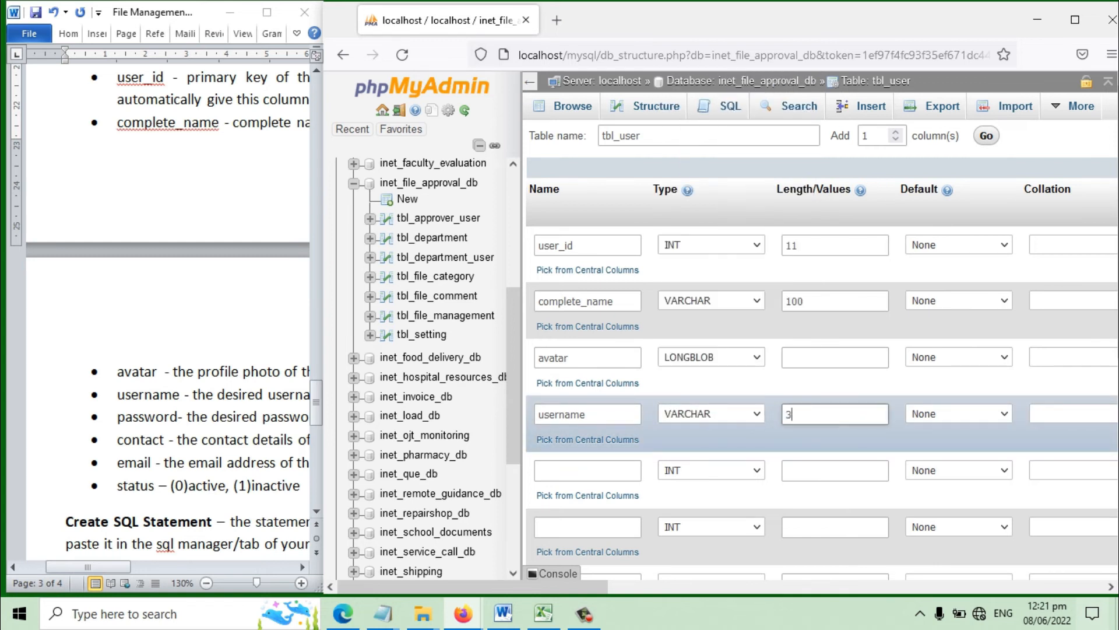
{"action": "type", "text": "0"}
Define the fifth column of tbl_user as password with type TEXT.
{"action": "left_click", "coordinate": [619, 470]}
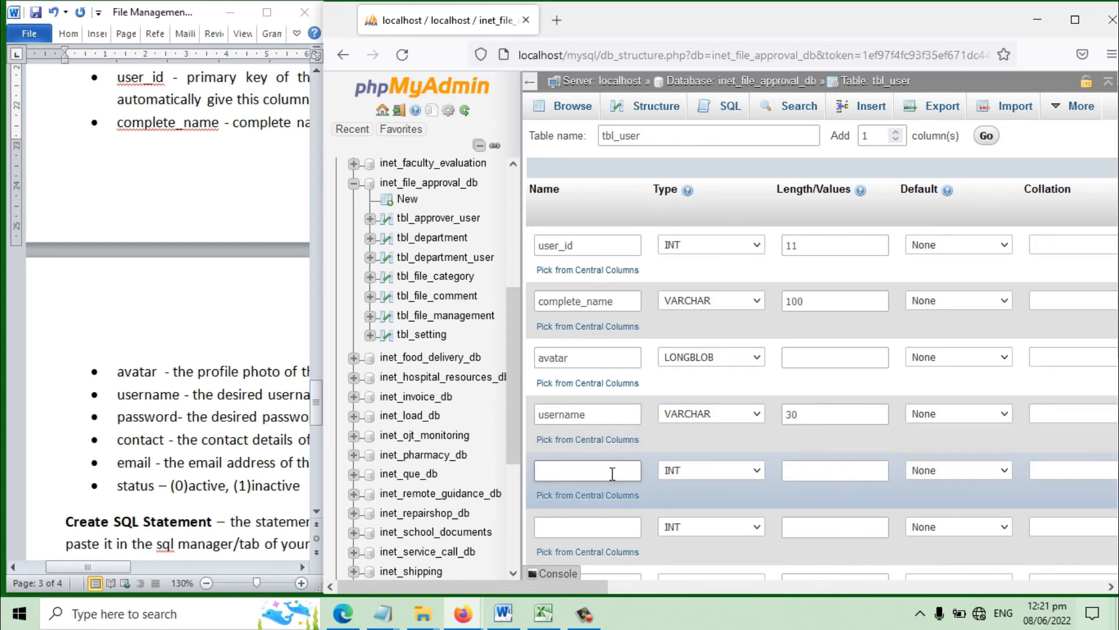
{"action": "type", "text": "password"}
{"action": "left_click", "coordinate": [715, 466]}
{"action": "key", "text": "Down"}
{"action": "key", "text": "Down"}
{"action": "key", "text": "Return"}
Define the sixth column of tbl_user as contact, type VARCHAR with a length of 15.
{"action": "scroll", "coordinate": [715, 464], "scroll_direction": "down", "scroll_amount": 3}
{"action": "left_click", "coordinate": [591, 366]}
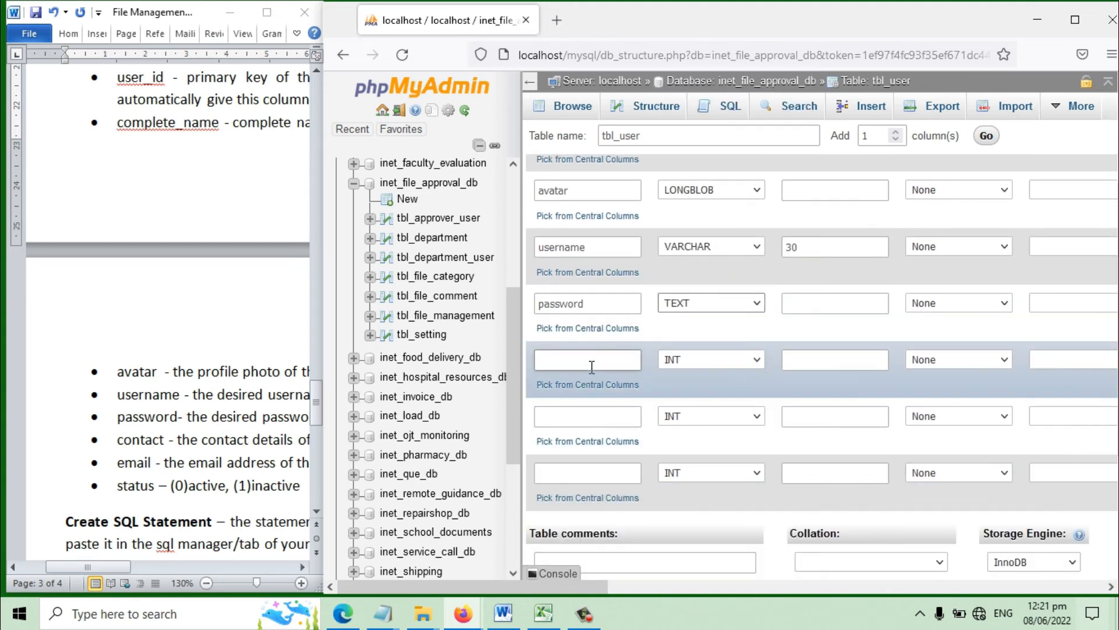
{"action": "type", "text": "contact"}
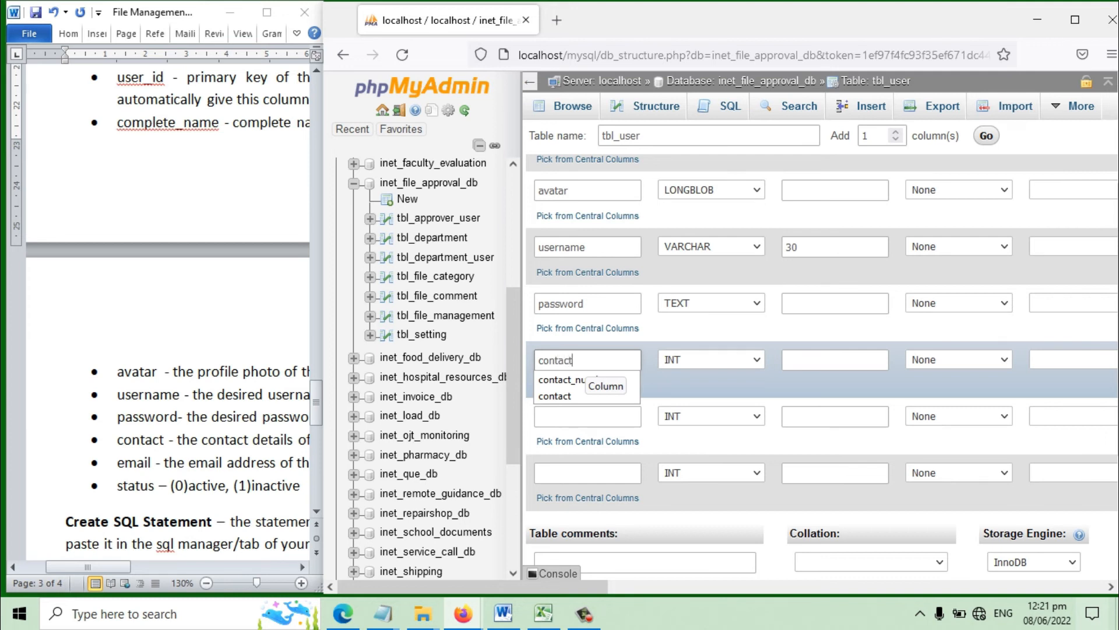
{"action": "left_click", "coordinate": [717, 360]}
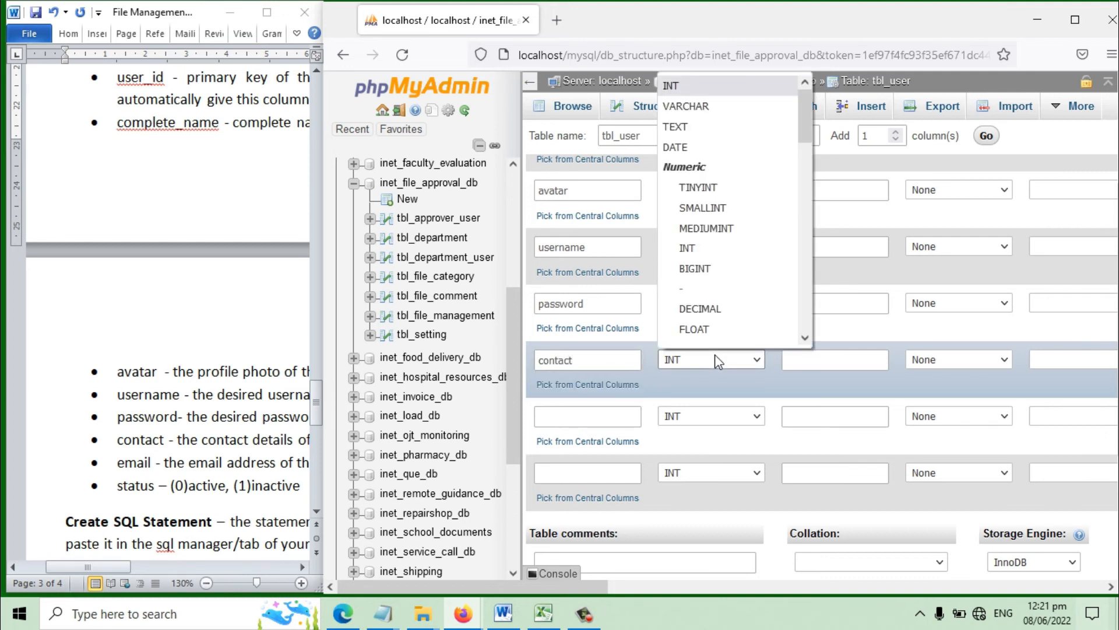
{"action": "key", "text": "Down"}
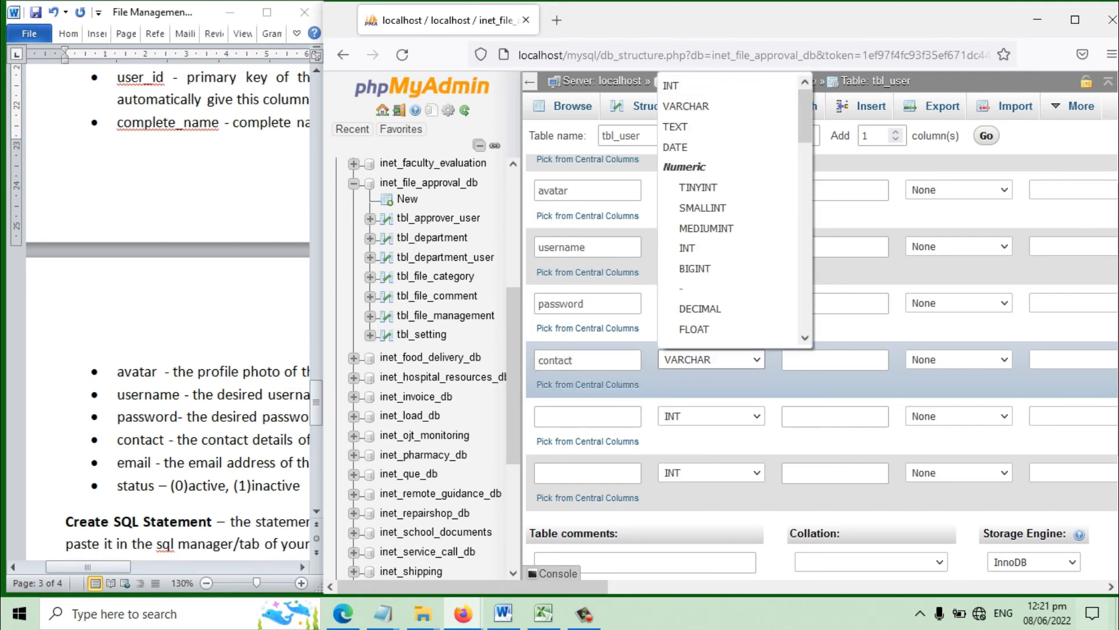
{"action": "key", "text": "Return"}
{"action": "key", "text": "Tab"}
{"action": "type", "text": "15"}
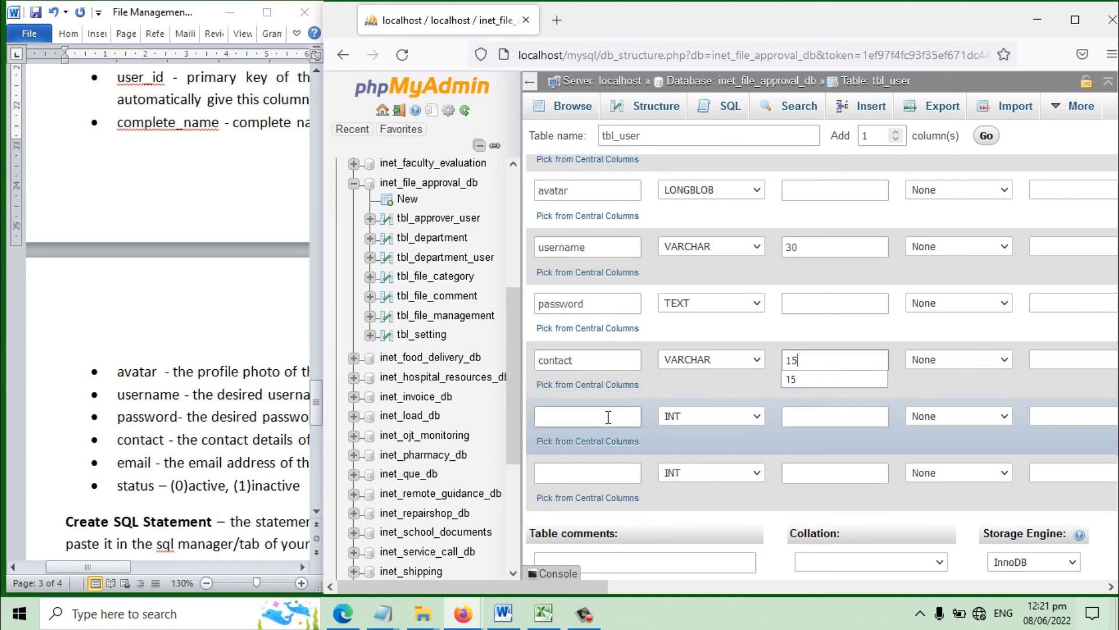
Define the seventh column of tbl_user as email, type VARCHAR with a length of 50.
{"action": "left_click", "coordinate": [608, 418]}
{"action": "type", "text": "email"}
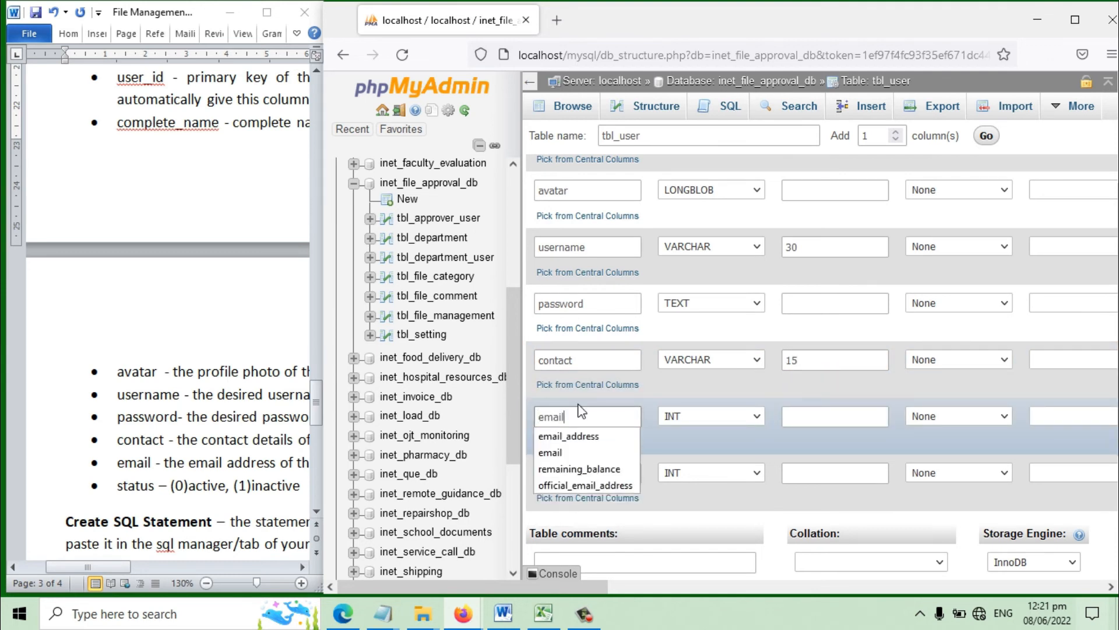
{"action": "left_click", "coordinate": [747, 415]}
{"action": "key", "text": "b"}
{"action": "key", "text": "Return"}
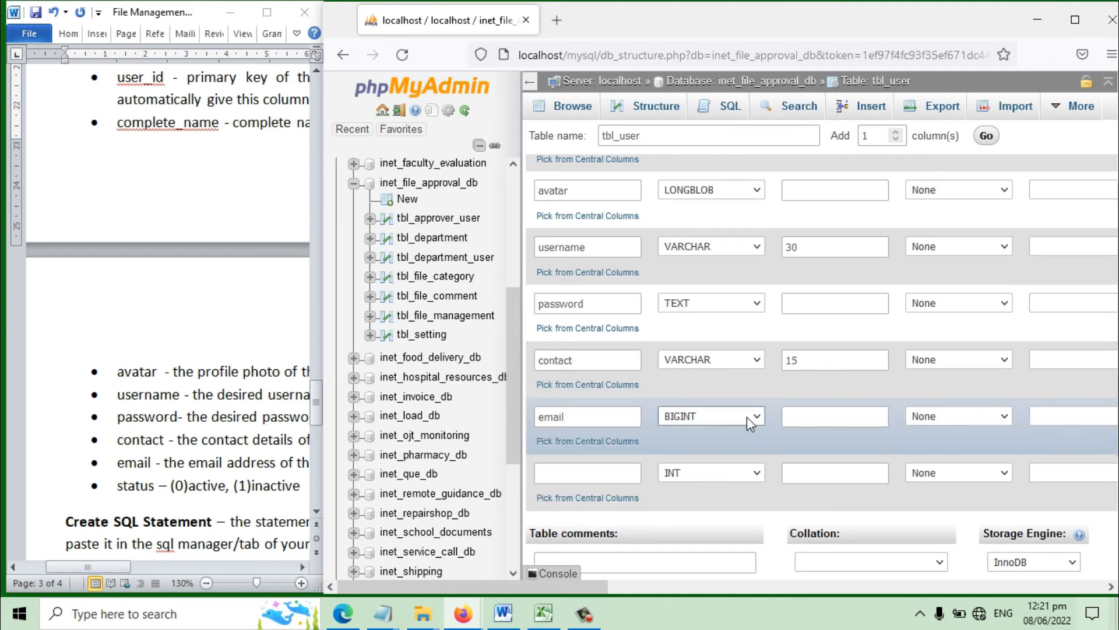
{"action": "key", "text": "v"}
{"action": "left_click", "coordinate": [817, 424]}
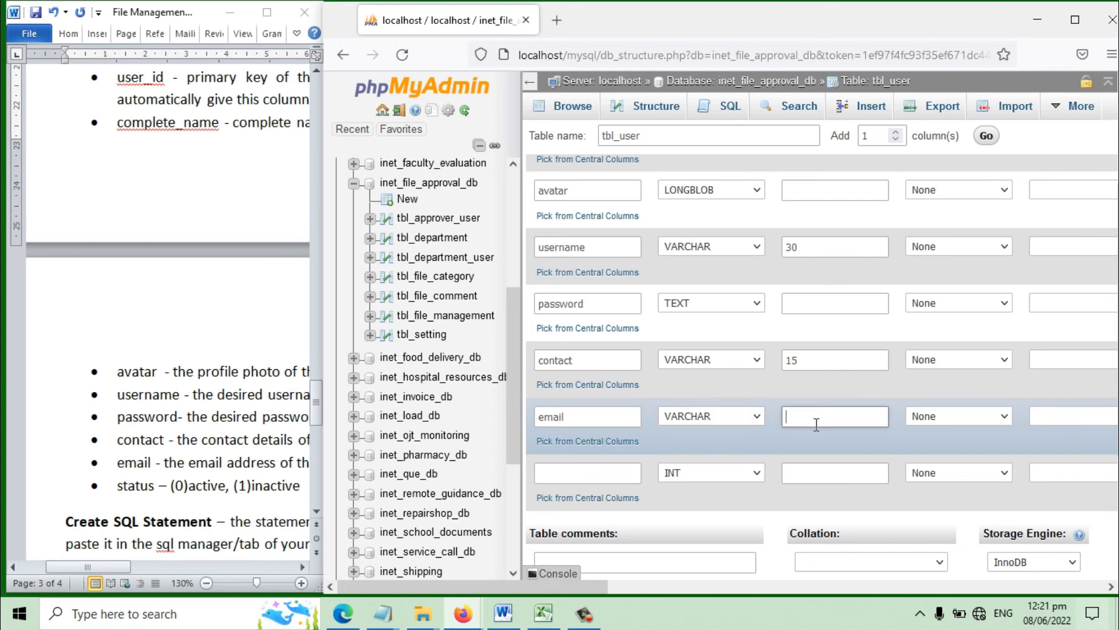
{"action": "type", "text": "50"}
Define the last column of tbl_user as status, type INT with a length of 1.
{"action": "left_click", "coordinate": [589, 474]}
{"action": "scroll", "coordinate": [619, 478], "scroll_direction": "down", "scroll_amount": 3}
{"action": "type", "text": "statui"}
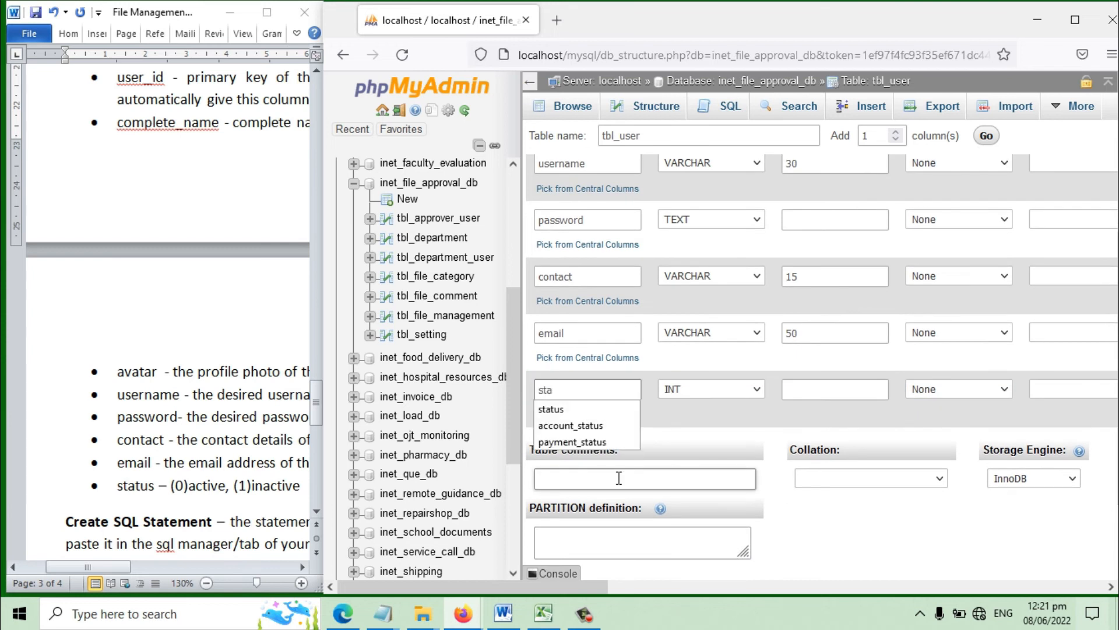
{"action": "key", "text": "BackSpace"}
{"action": "type", "text": "s"}
{"action": "left_click", "coordinate": [828, 391]}
{"action": "type", "text": "1"}
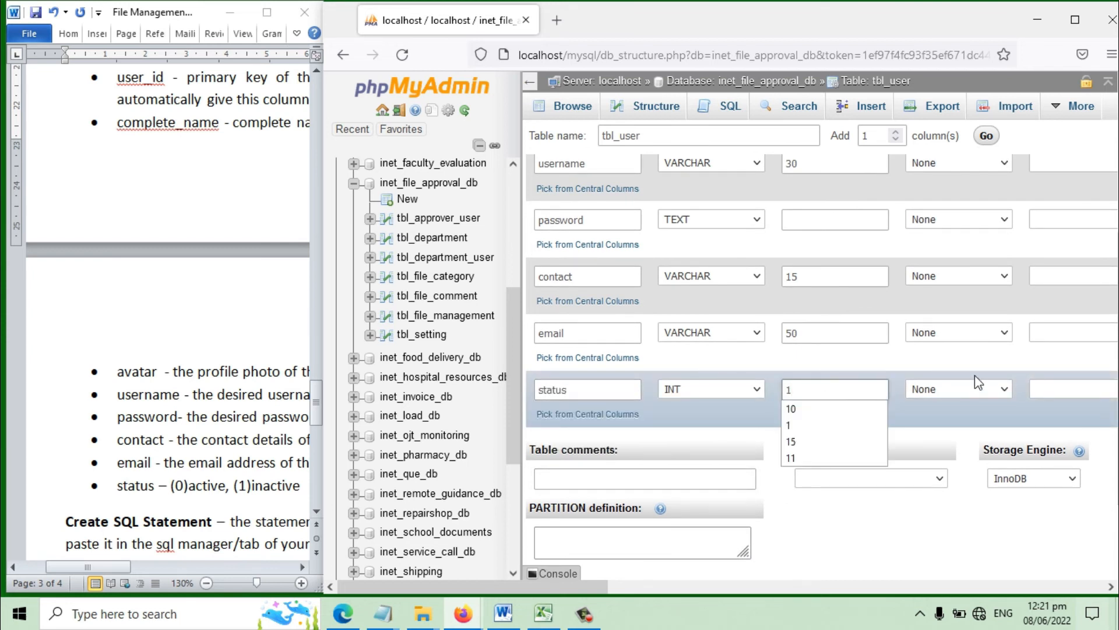
Make user_id the auto-incrementing primary key and save the tbl_user table.
{"action": "left_click", "coordinate": [1075, 19]}
{"action": "scroll", "coordinate": [1008, 258], "scroll_direction": "up", "scroll_amount": 5}
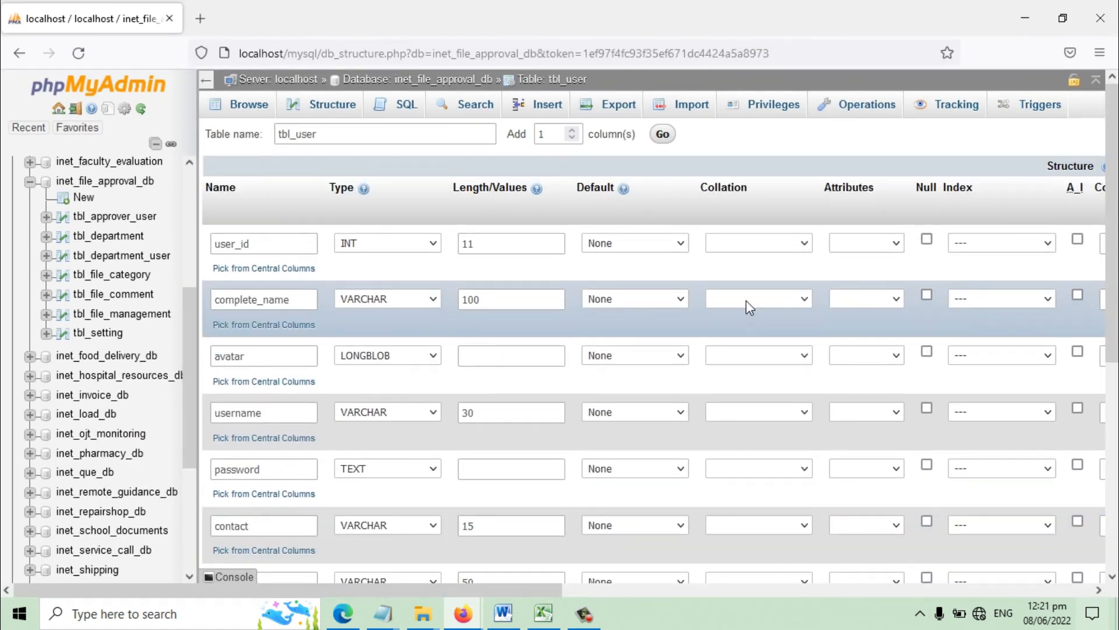
{"action": "left_click", "coordinate": [1078, 240]}
{"action": "left_click", "coordinate": [638, 421]}
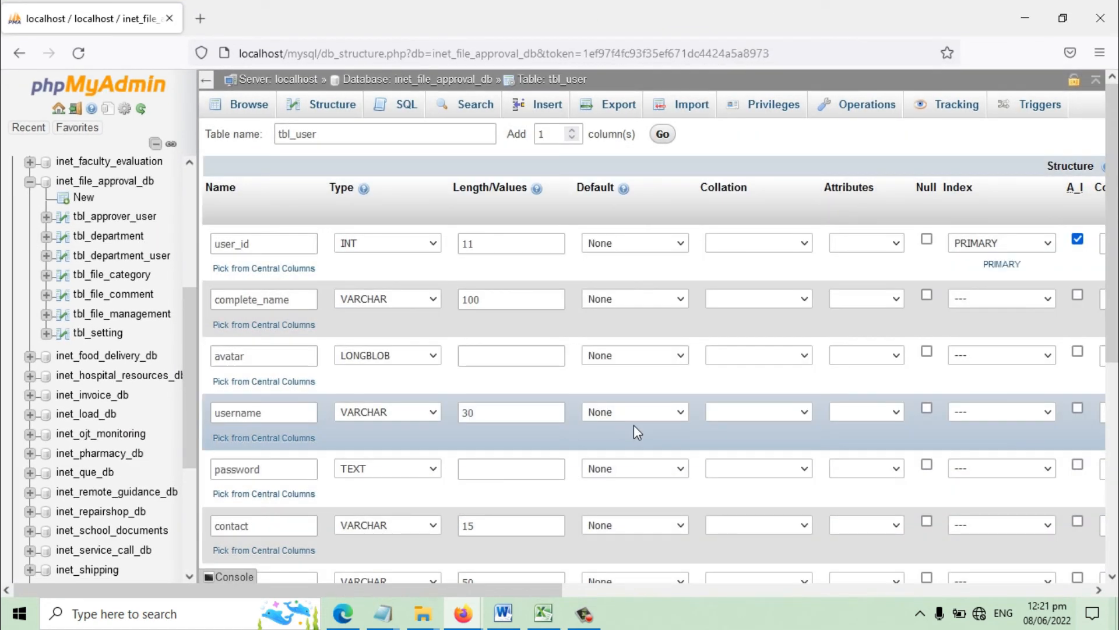
{"action": "scroll", "coordinate": [460, 396], "scroll_direction": "down", "scroll_amount": 5}
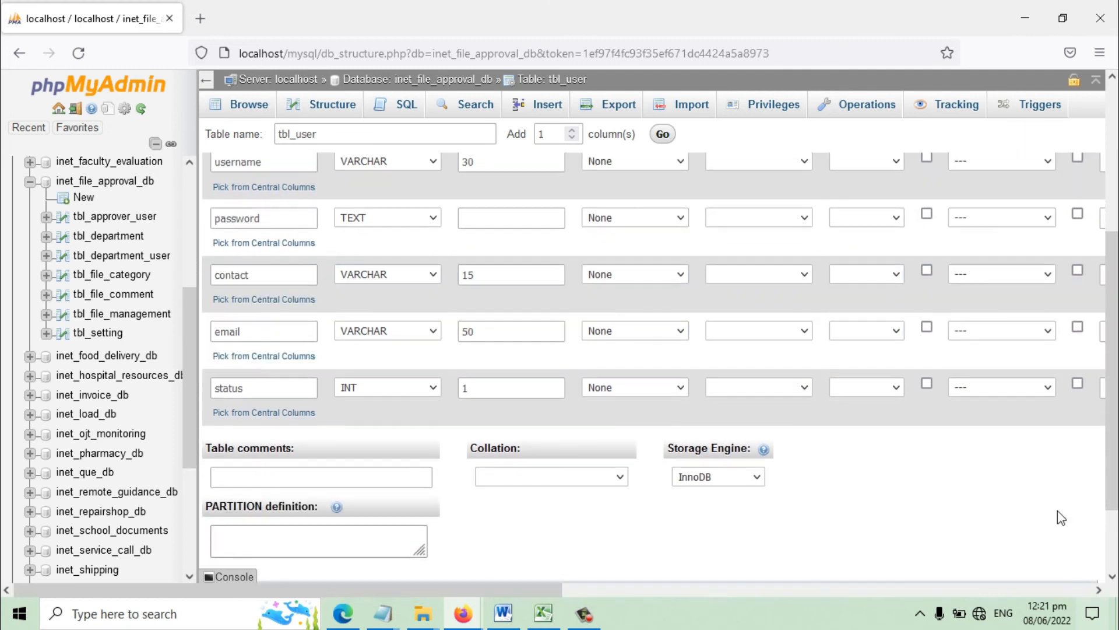
{"action": "scroll", "coordinate": [1073, 525], "scroll_direction": "down", "scroll_amount": 2}
{"action": "left_click", "coordinate": [1056, 513]}
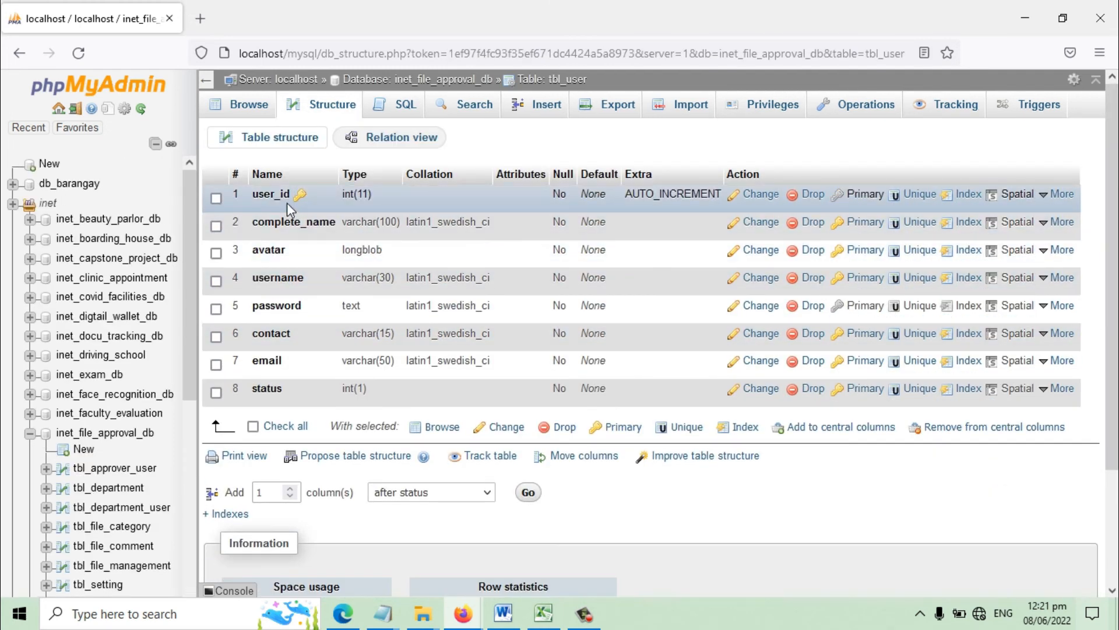
Return to the database's table list, then correct the tbl_setting field name in the Word document to lowercase setting_id.
{"action": "left_click", "coordinate": [449, 82]}
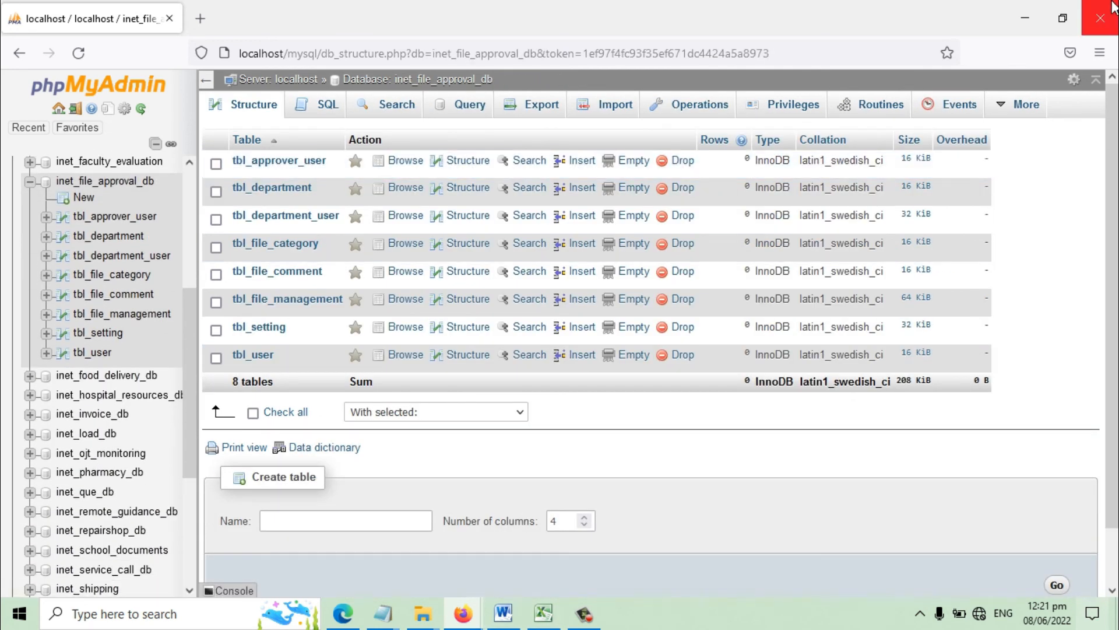
{"action": "left_click", "coordinate": [1072, 16]}
{"action": "left_click", "coordinate": [152, 372]}
{"action": "scroll", "coordinate": [153, 373], "scroll_direction": "up", "scroll_amount": 3}
{"action": "scroll", "coordinate": [153, 373], "scroll_direction": "up", "scroll_amount": 5}
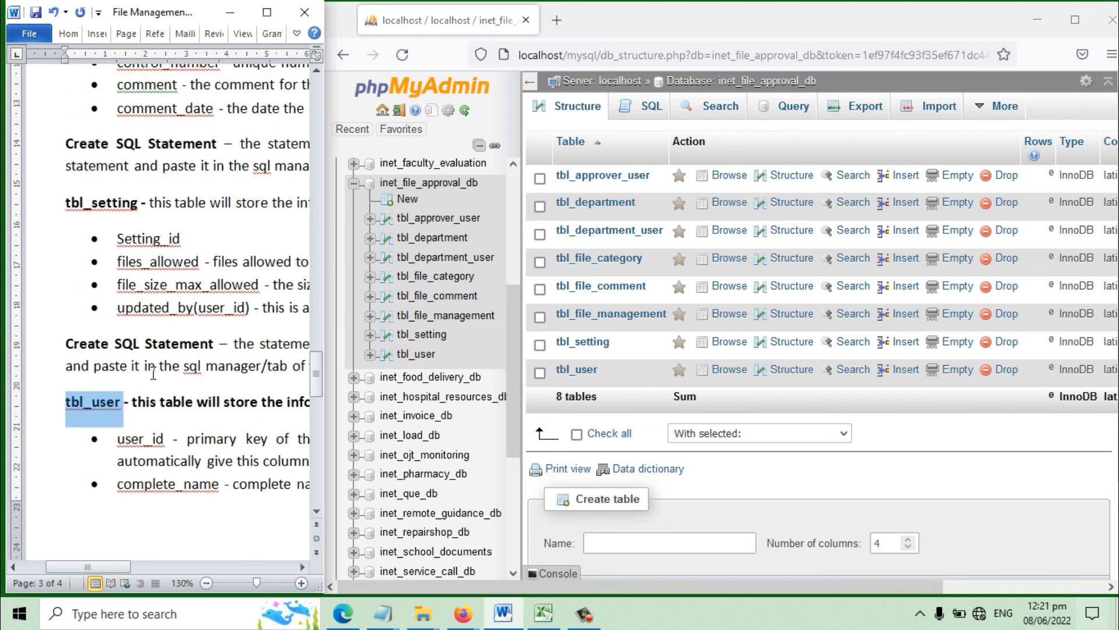
{"action": "left_click", "coordinate": [119, 343]}
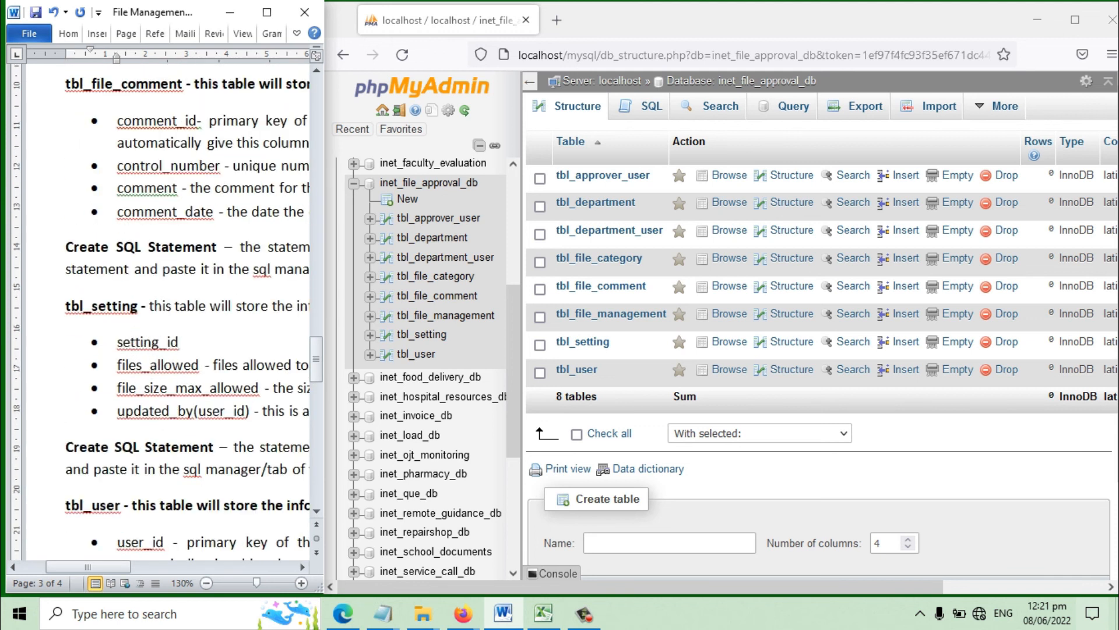
Replace control_number with lowercase file_id in the document's tbl_file_comment field list.
{"action": "scroll", "coordinate": [192, 372], "scroll_direction": "up", "scroll_amount": 2}
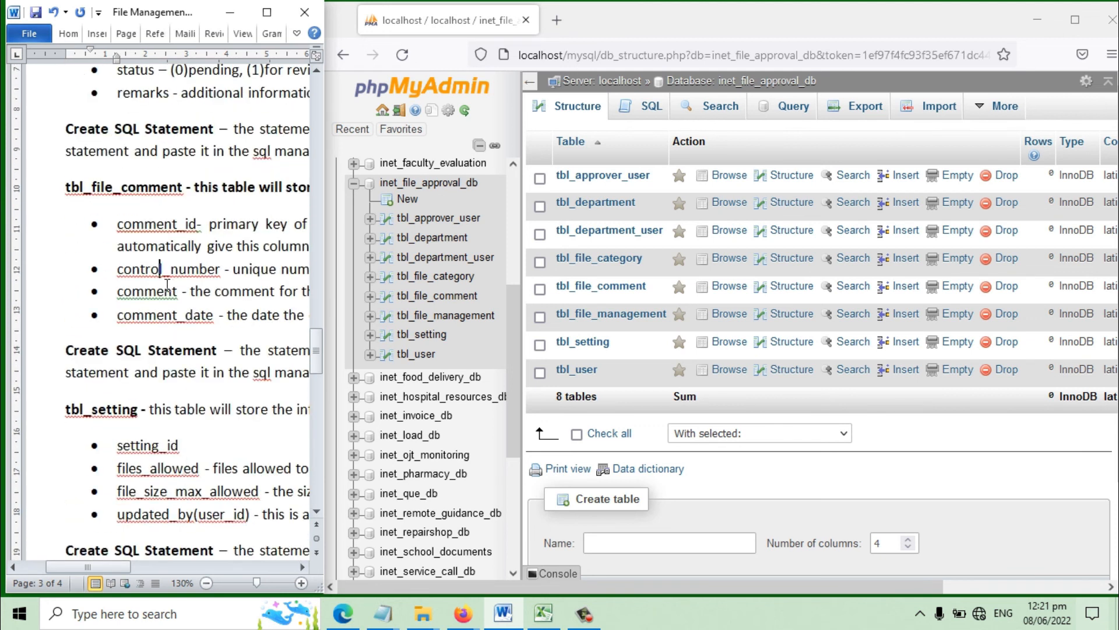
{"action": "left_click_drag", "start_coordinate": [126, 281], "coordinate": [220, 280]}
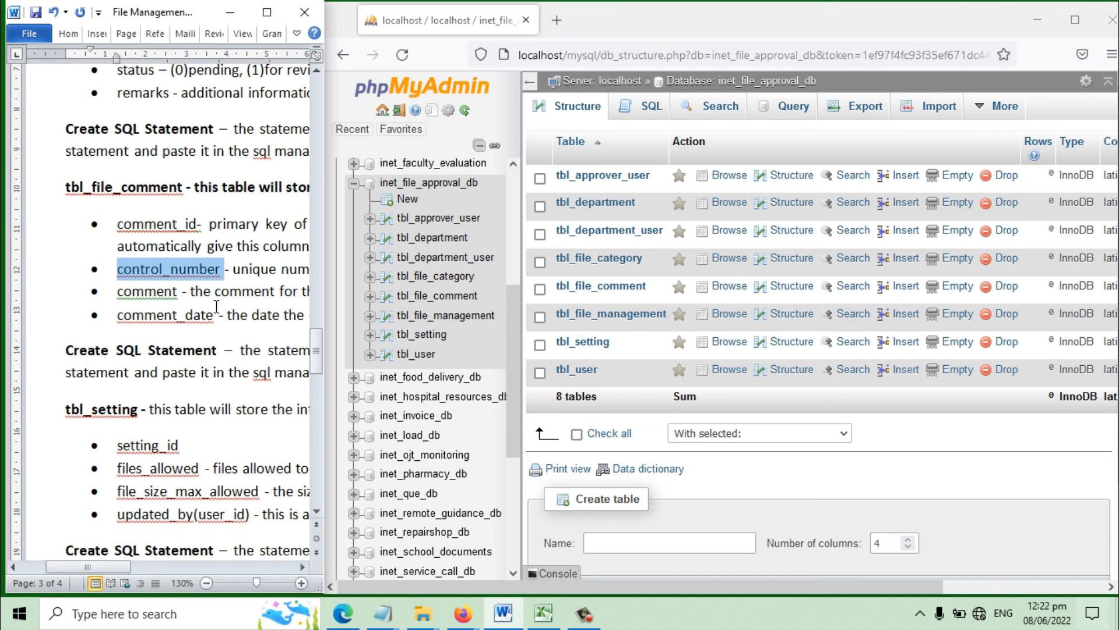
{"action": "type", "text": "File_"}
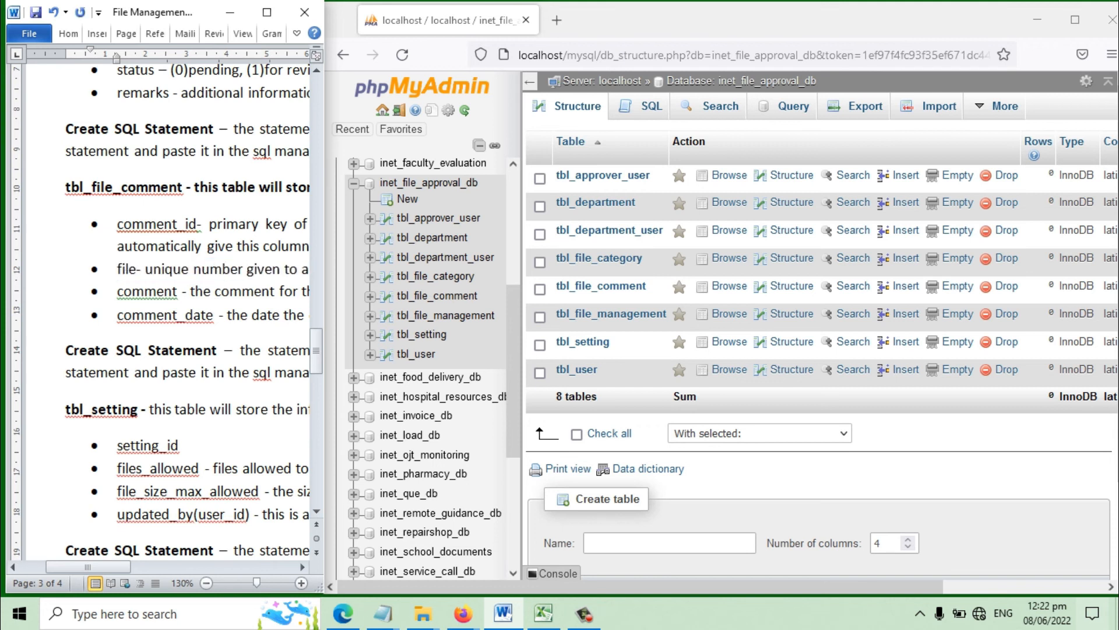
{"action": "type", "text": "id"}
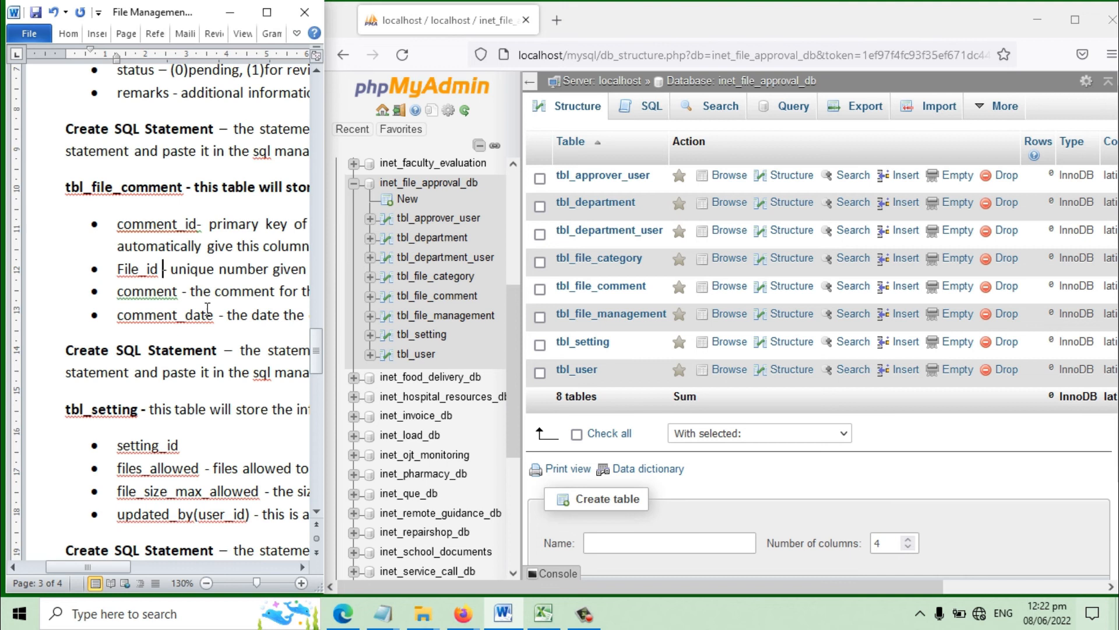
{"action": "left_click", "coordinate": [125, 283]}
{"action": "left_click", "coordinate": [196, 265]}
{"action": "key", "text": "ctrl+z"}
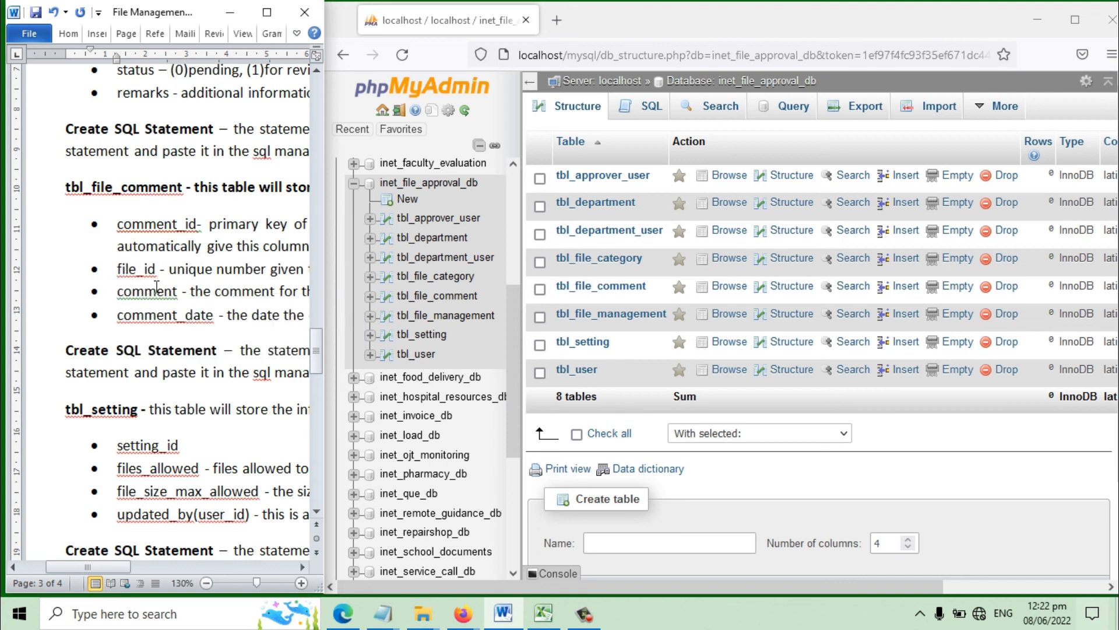
Switch to phpMyAdmin and open the structure of tbl_file_comment to match it with the document's revised field list.
{"action": "left_click_drag", "start_coordinate": [146, 277], "coordinate": [117, 273]}
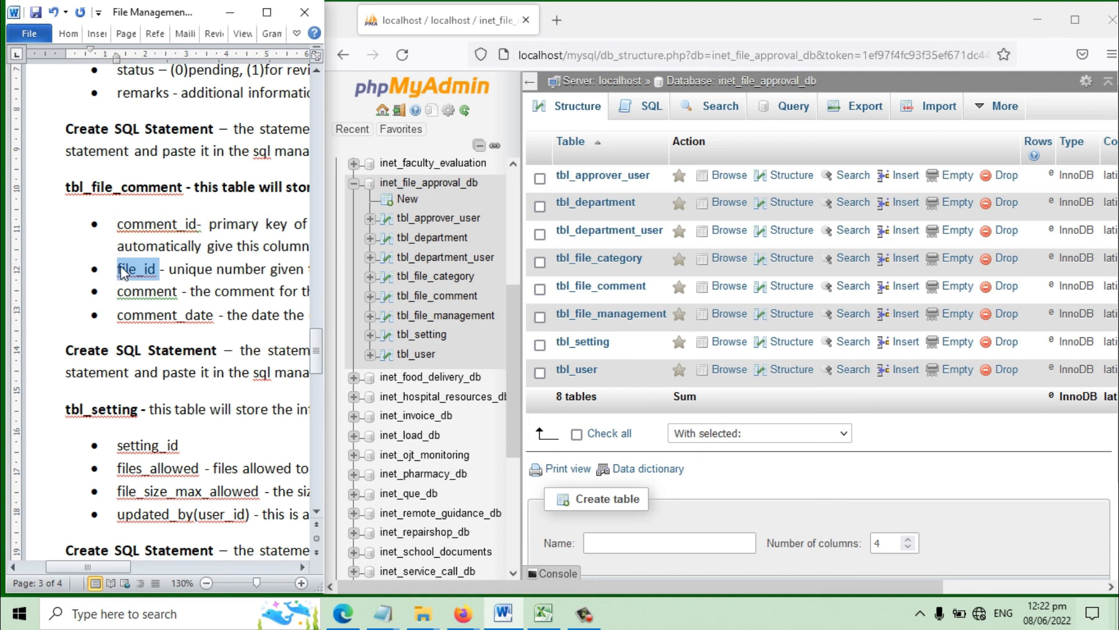
{"action": "left_click", "coordinate": [123, 203]}
{"action": "double_click", "coordinate": [67, 197]}
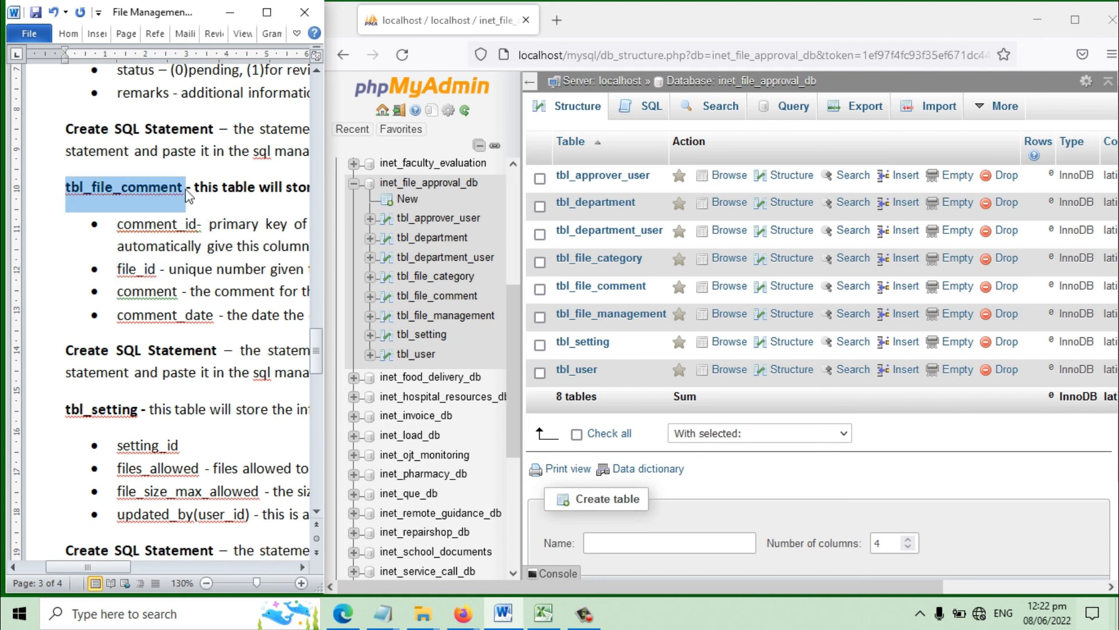
{"action": "left_click", "coordinate": [622, 292]}
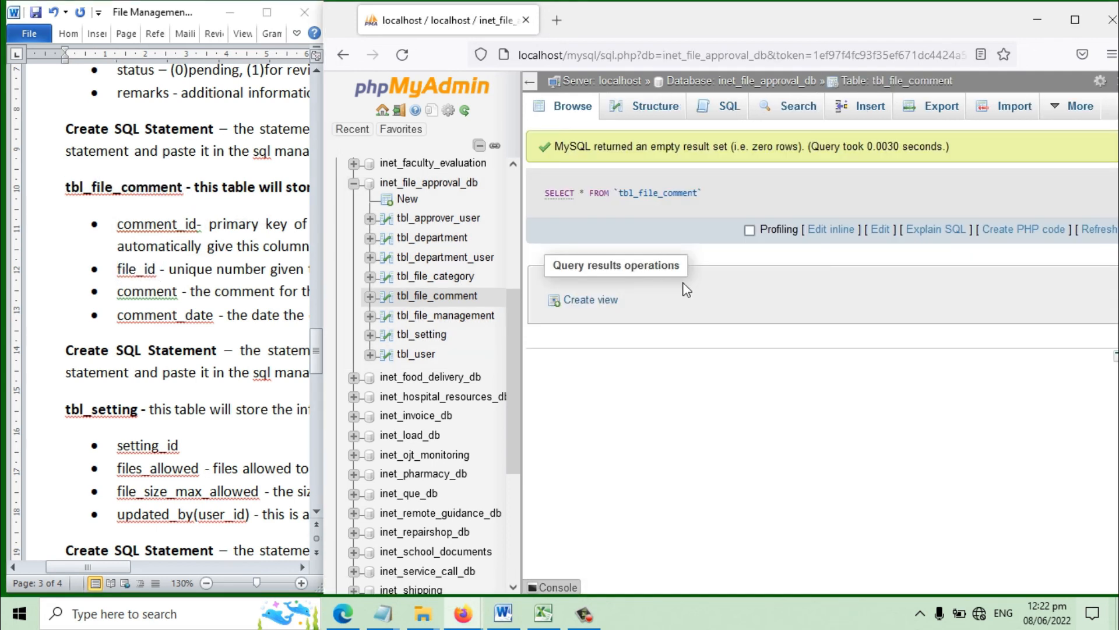
{"action": "left_click", "coordinate": [656, 106]}
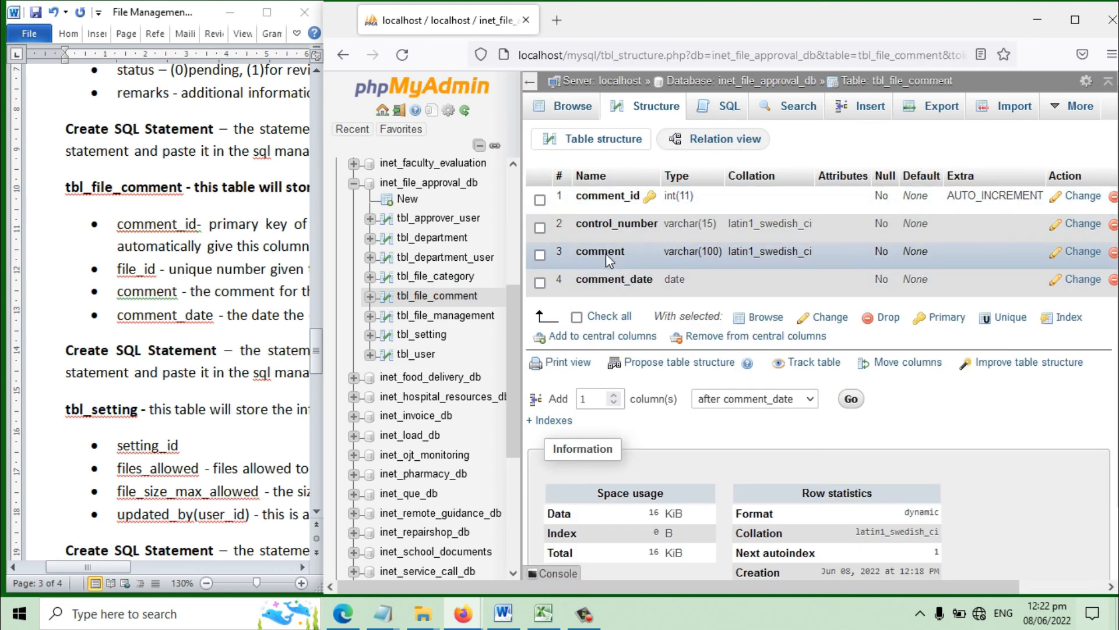
Change the control_number column of tbl_file_comment to file_id with type INT and length 11, and save it.
{"action": "left_click", "coordinate": [1092, 226]}
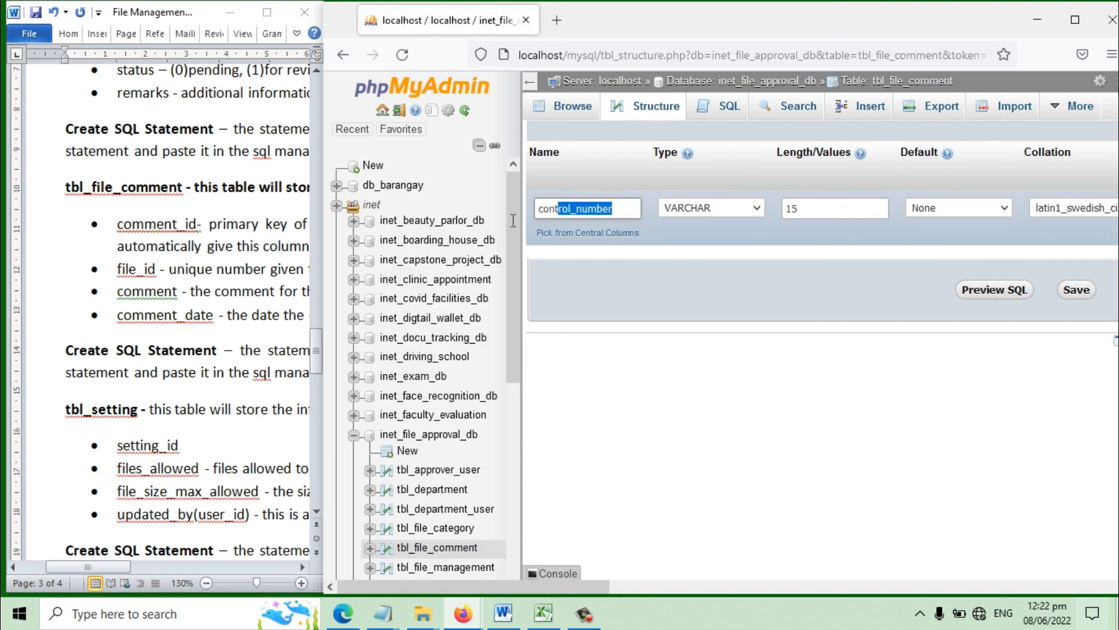
{"action": "type", "text": "file_"}
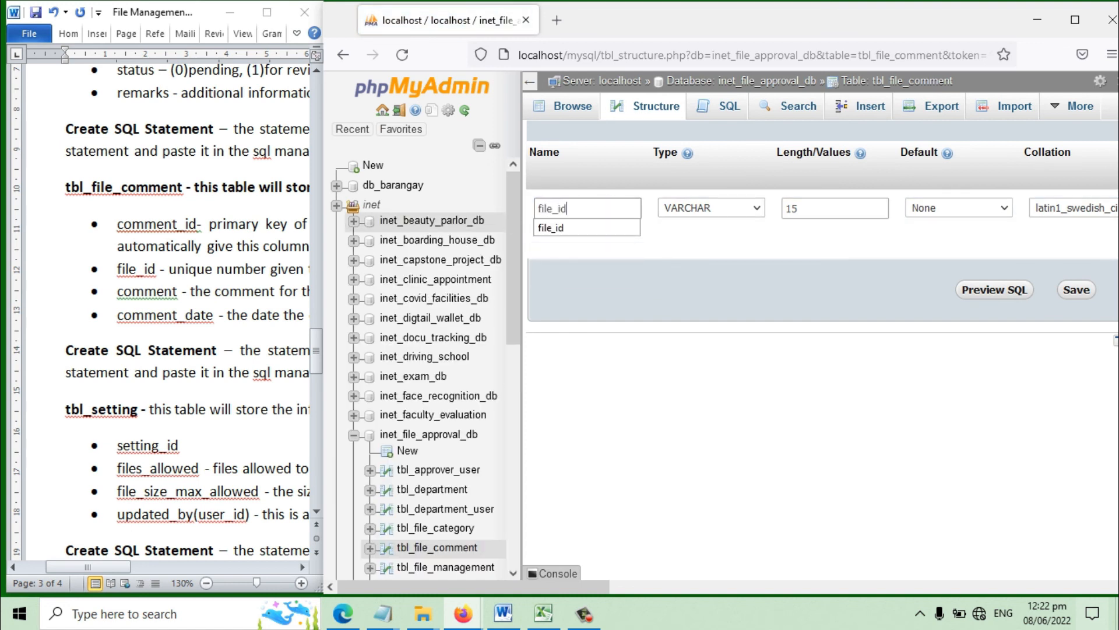
{"action": "type", "text": "id"}
{"action": "left_click", "coordinate": [707, 210]}
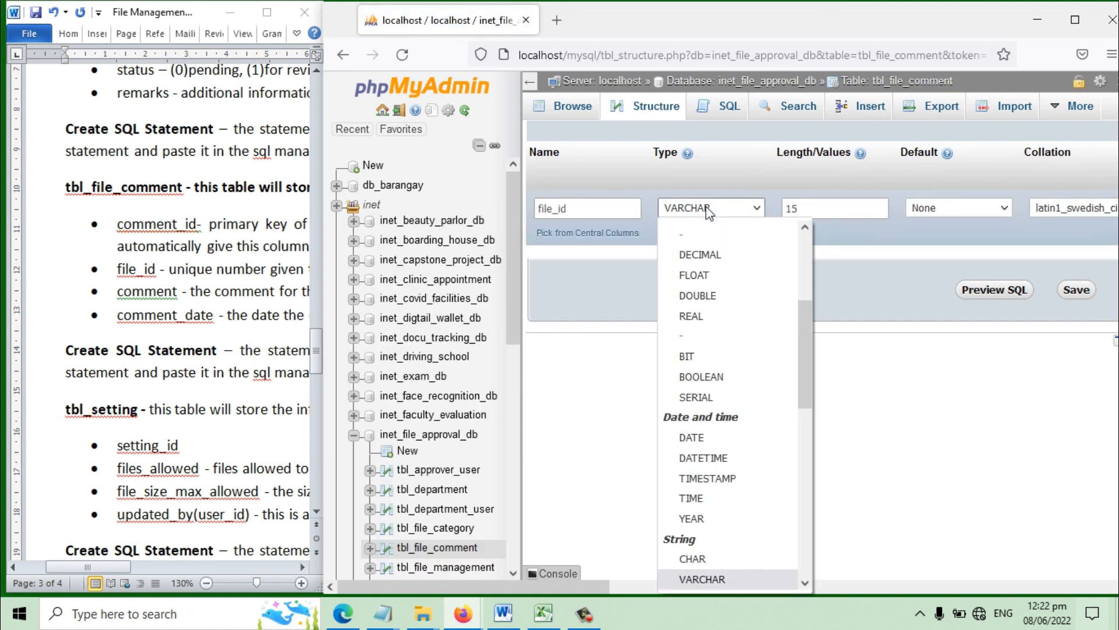
{"action": "key", "text": "i"}
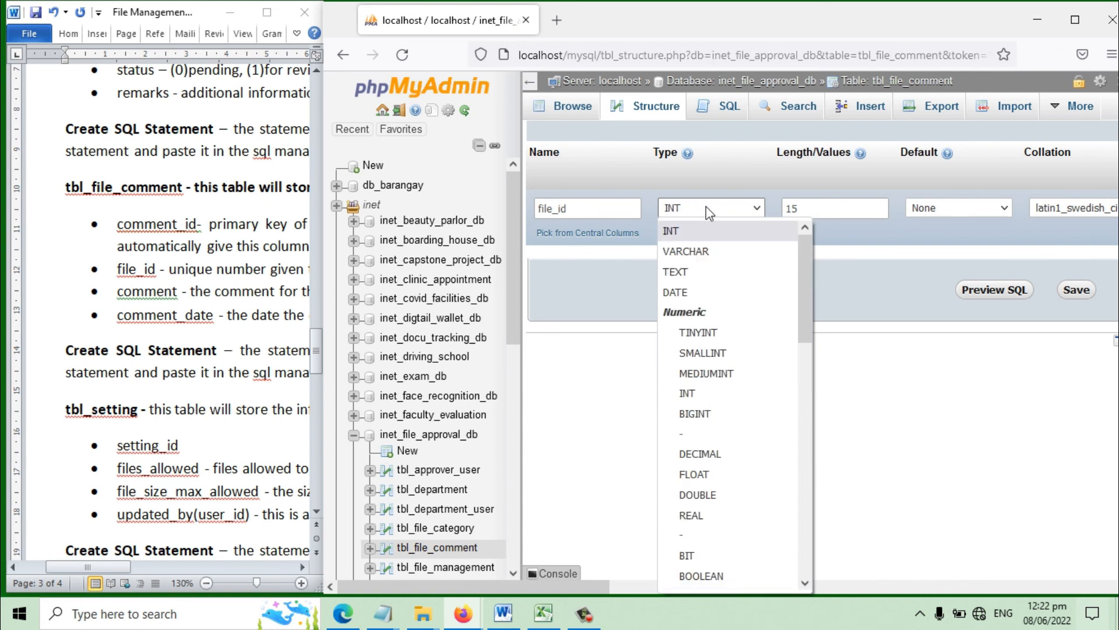
{"action": "key", "text": "Return"}
{"action": "left_click", "coordinate": [850, 212]}
{"action": "key", "text": "BackSpace"}
{"action": "type", "text": "1"}
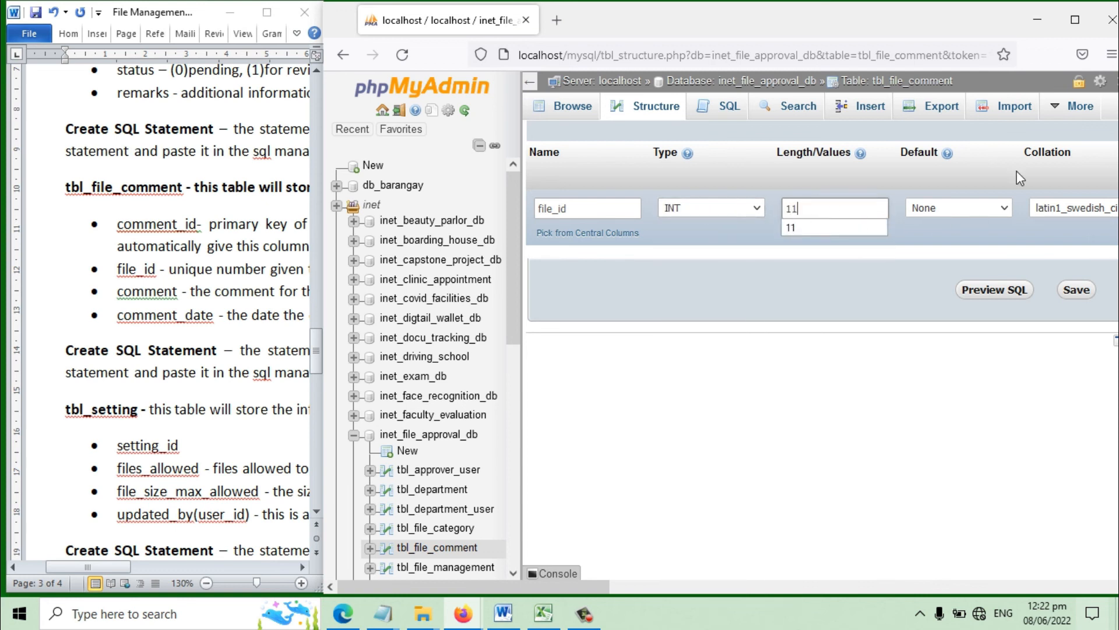
{"action": "left_click", "coordinate": [1075, 19]}
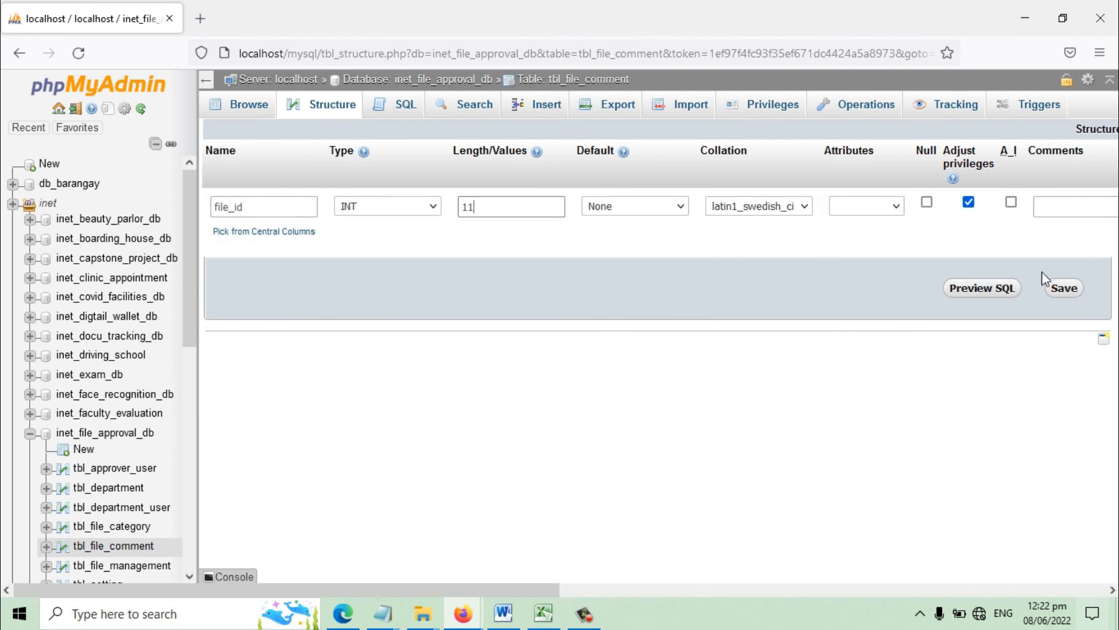
{"action": "left_click", "coordinate": [1078, 289]}
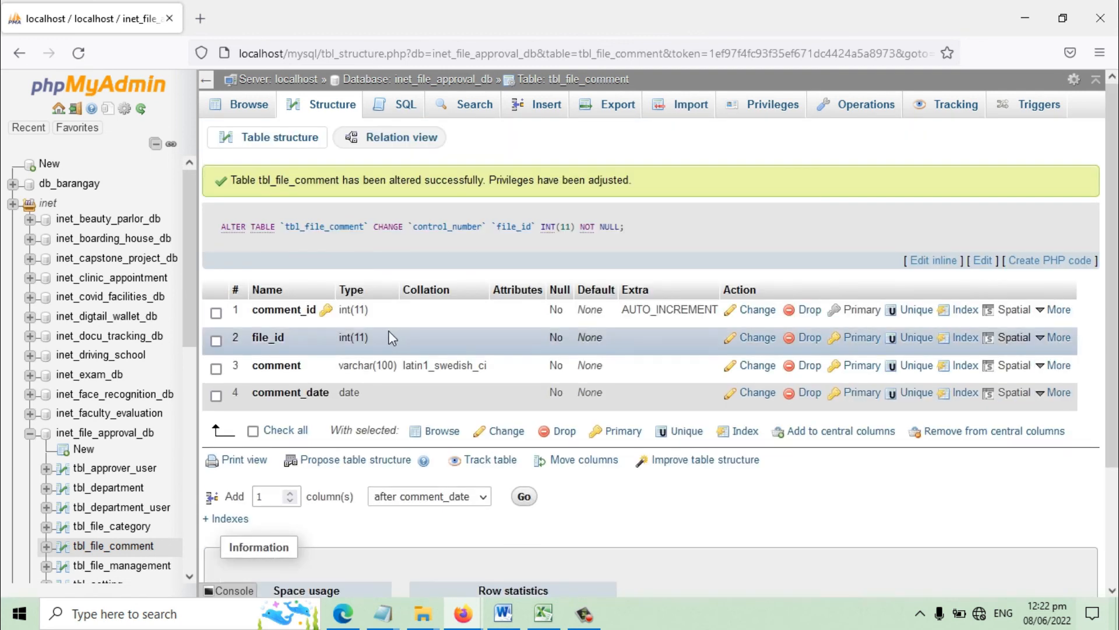
Add an index on the file_id column of tbl_file_comment.
{"action": "left_click", "coordinate": [957, 341]}
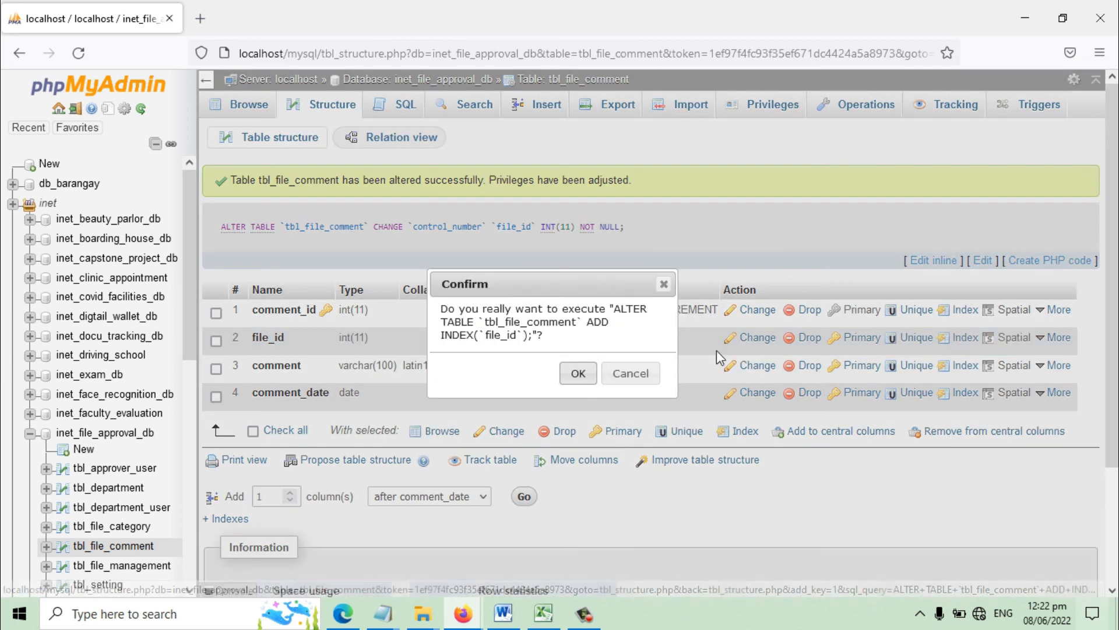
{"action": "left_click", "coordinate": [577, 372]}
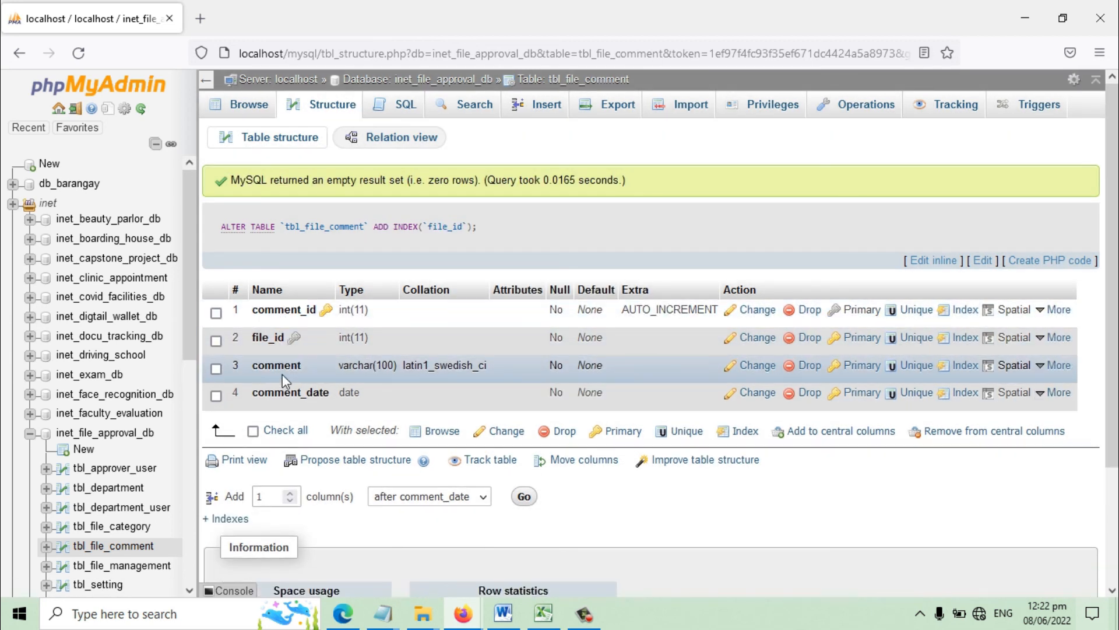
{"action": "left_click", "coordinate": [1063, 19]}
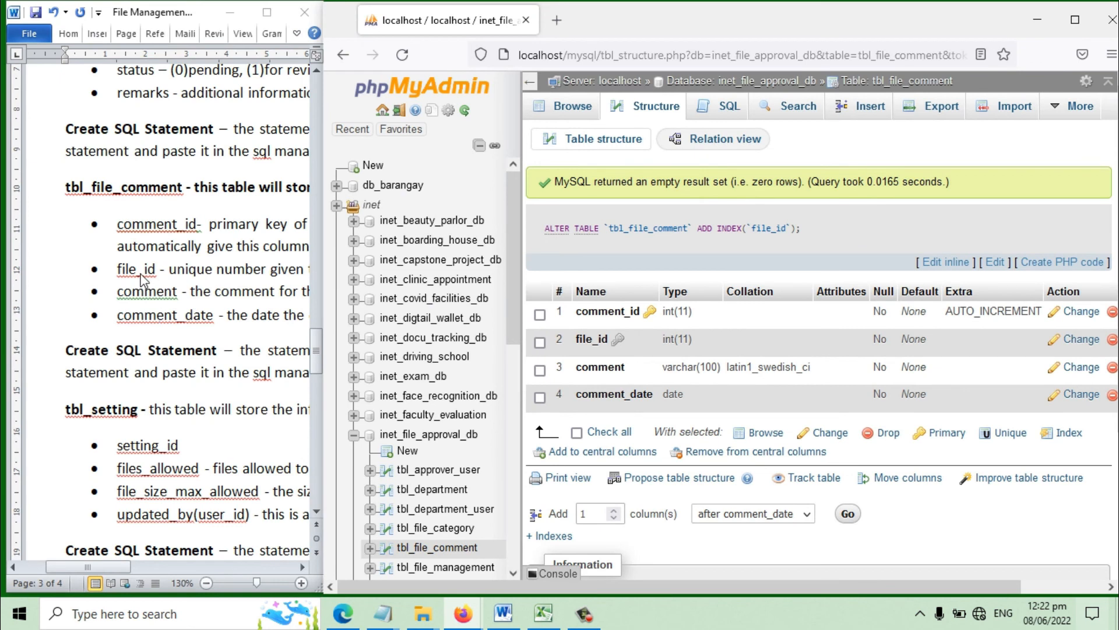
Return to the table list of inet_file_approval_db and show it full screen at 110% zoom.
{"action": "left_click", "coordinate": [752, 119]}
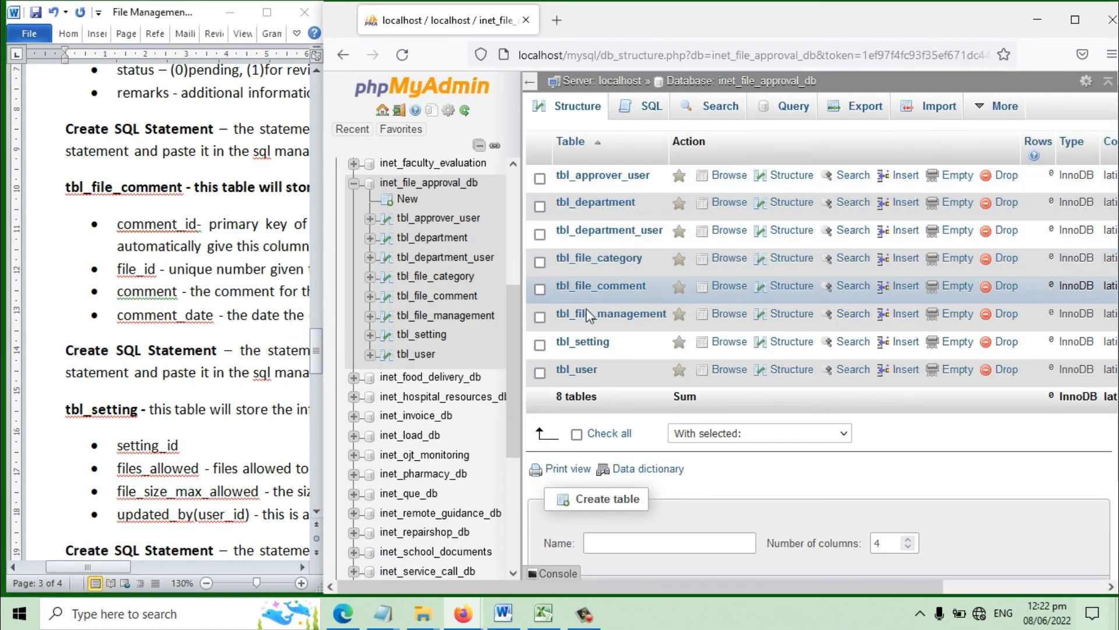
{"action": "left_click", "coordinate": [1076, 20]}
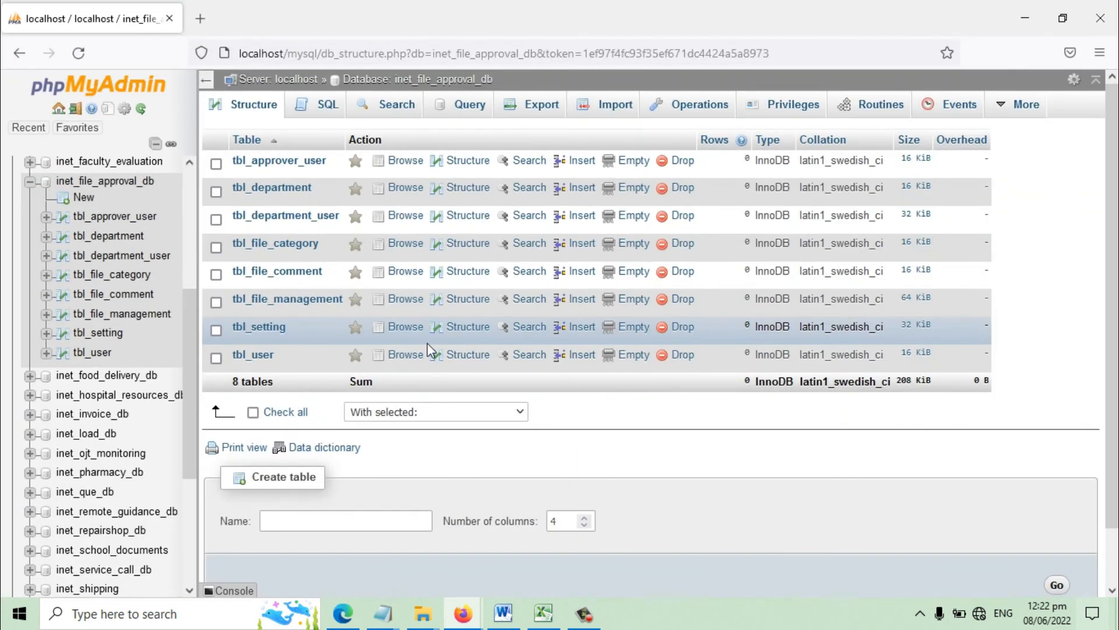
{"action": "key", "text": "ctrl+plus"}
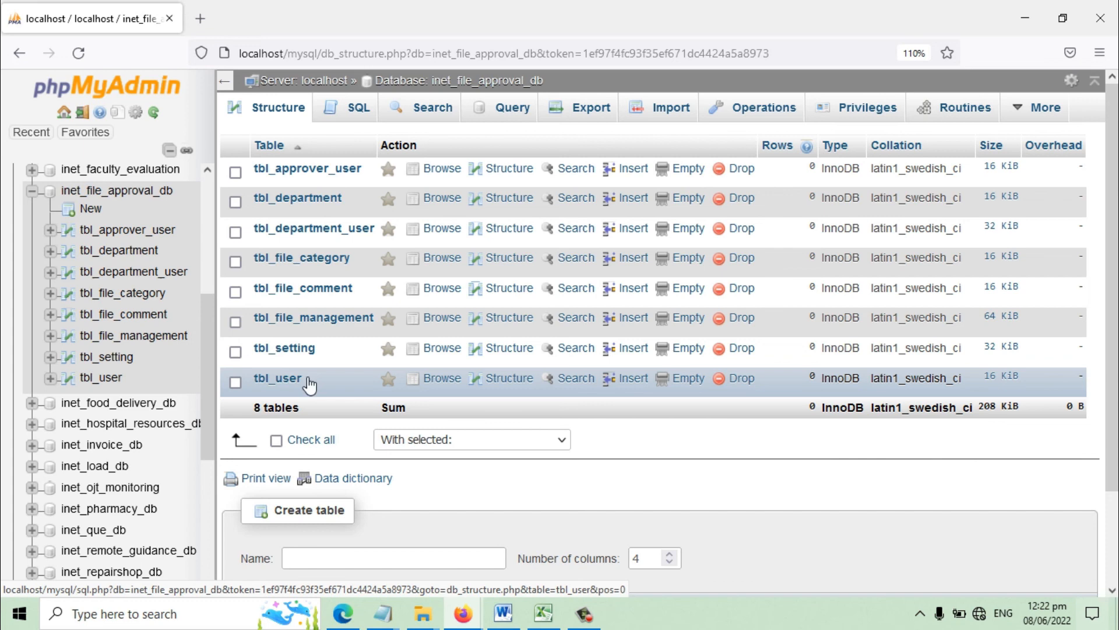
Switch to the Word document full screen, go back to its beginning and select the title line.
{"action": "left_click", "coordinate": [503, 614]}
{"action": "left_click", "coordinate": [268, 11]}
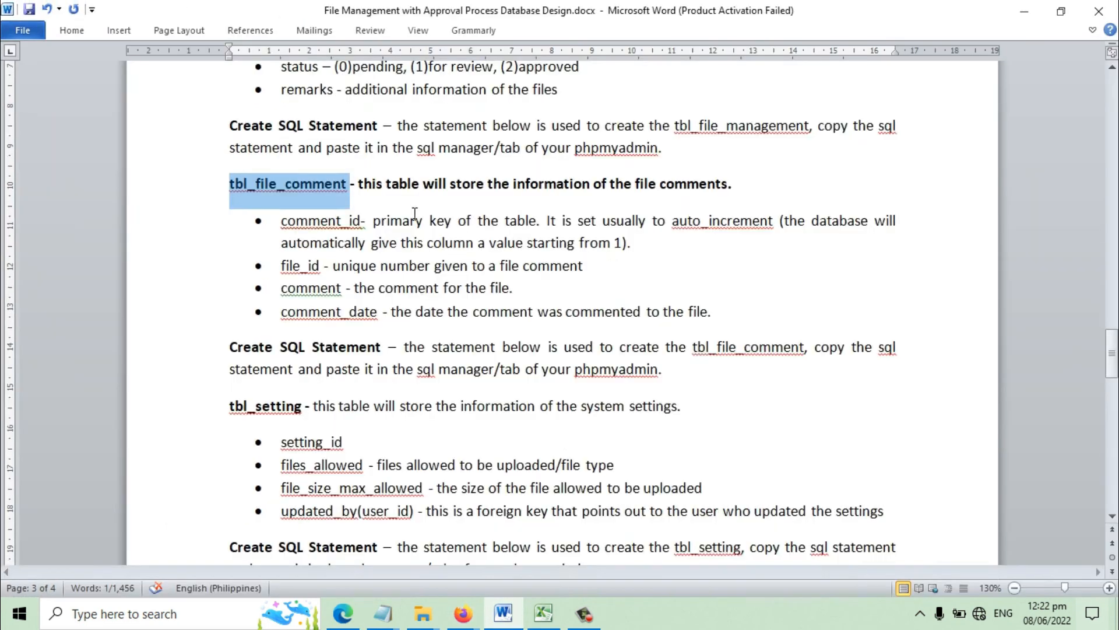
{"action": "scroll", "coordinate": [414, 213], "scroll_direction": "up", "scroll_amount": 8}
{"action": "left_click_drag", "start_coordinate": [1115, 293], "coordinate": [1113, 78]}
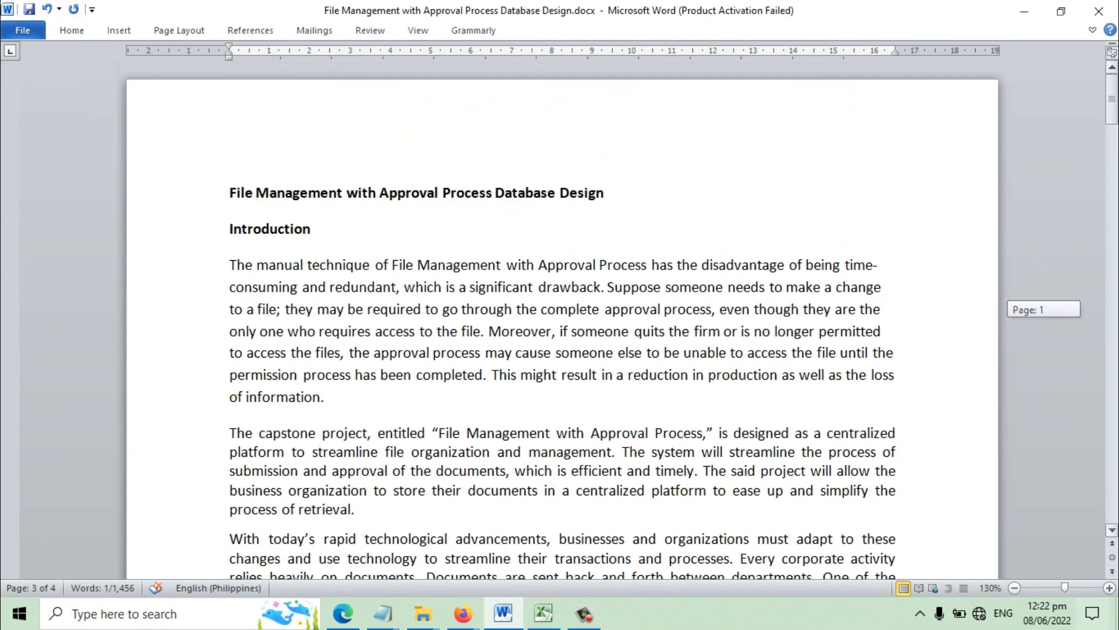
{"action": "triple_click", "coordinate": [470, 200]}
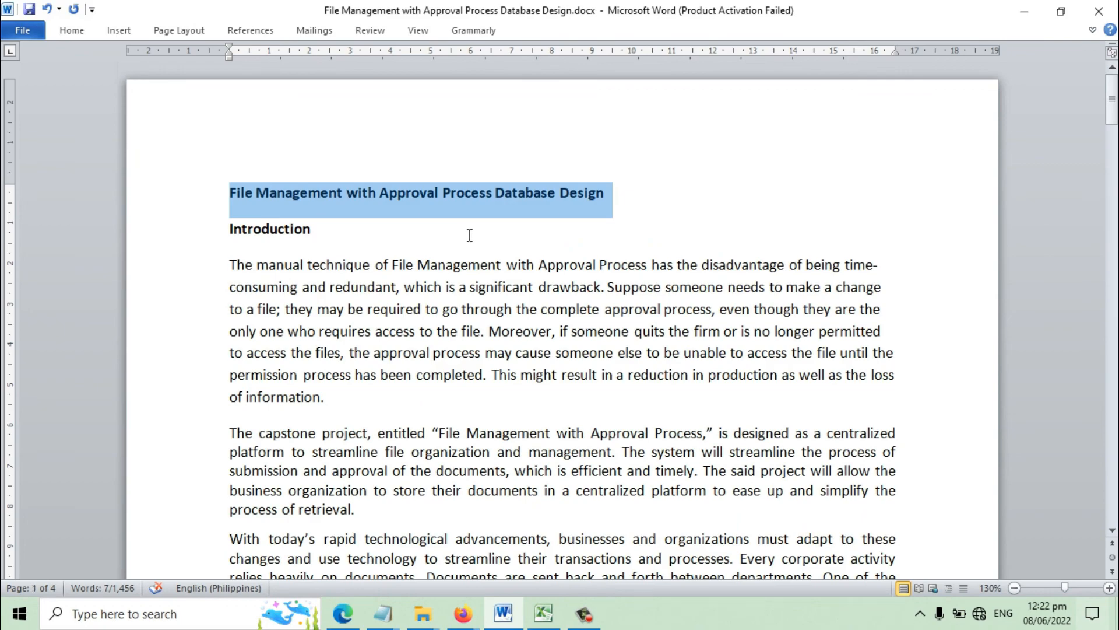